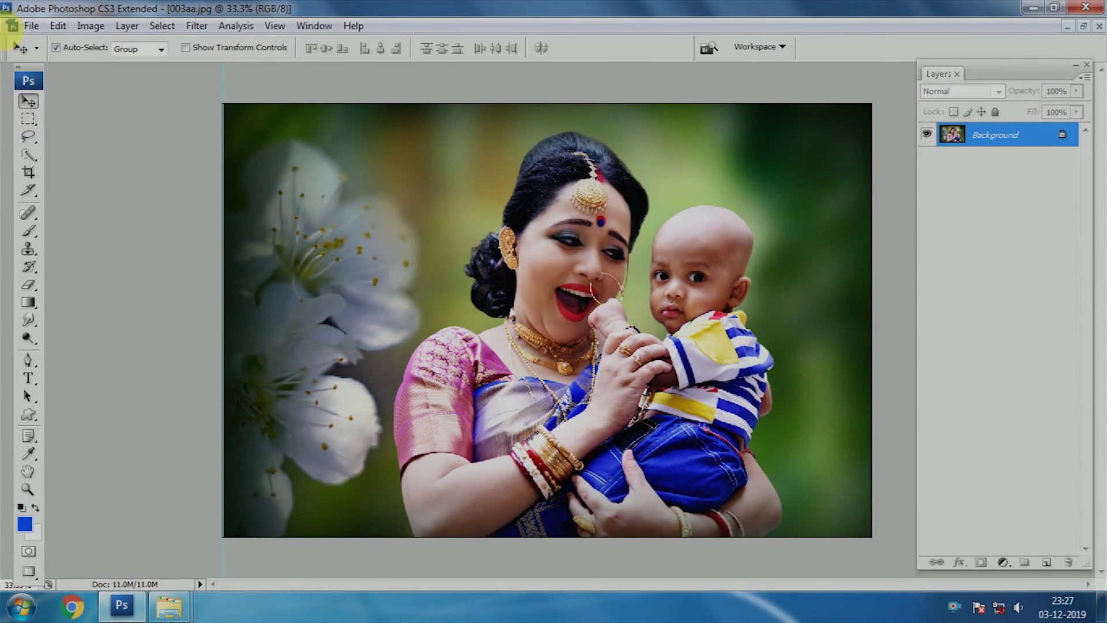
Open the right-click context menu of the portrait's Background layer
{"action": "right_click", "coordinate": [1046, 142]}
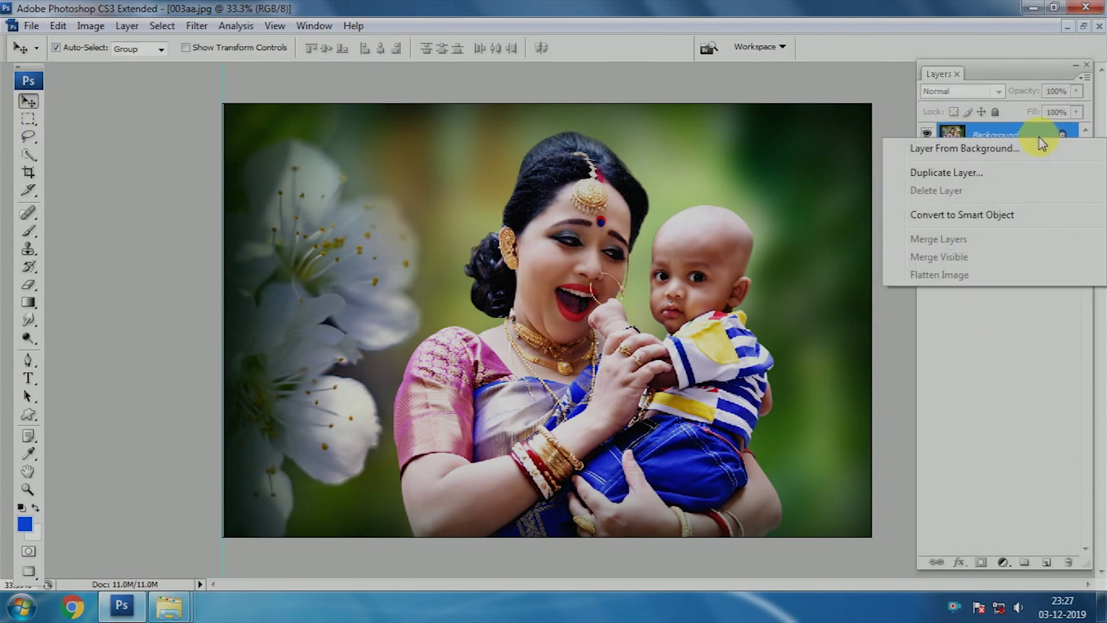
Duplicate the Background layer three times, hide copies 3 and 2, and select Background copy
{"action": "left_click", "coordinate": [998, 172]}
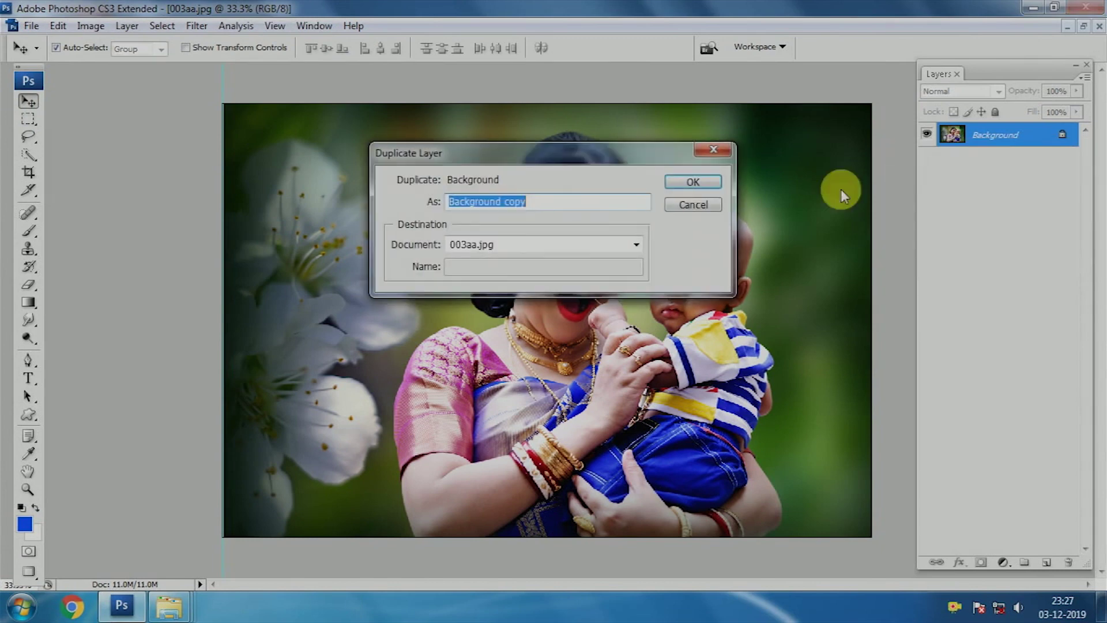
{"action": "left_click", "coordinate": [694, 184]}
{"action": "right_click", "coordinate": [1029, 138]}
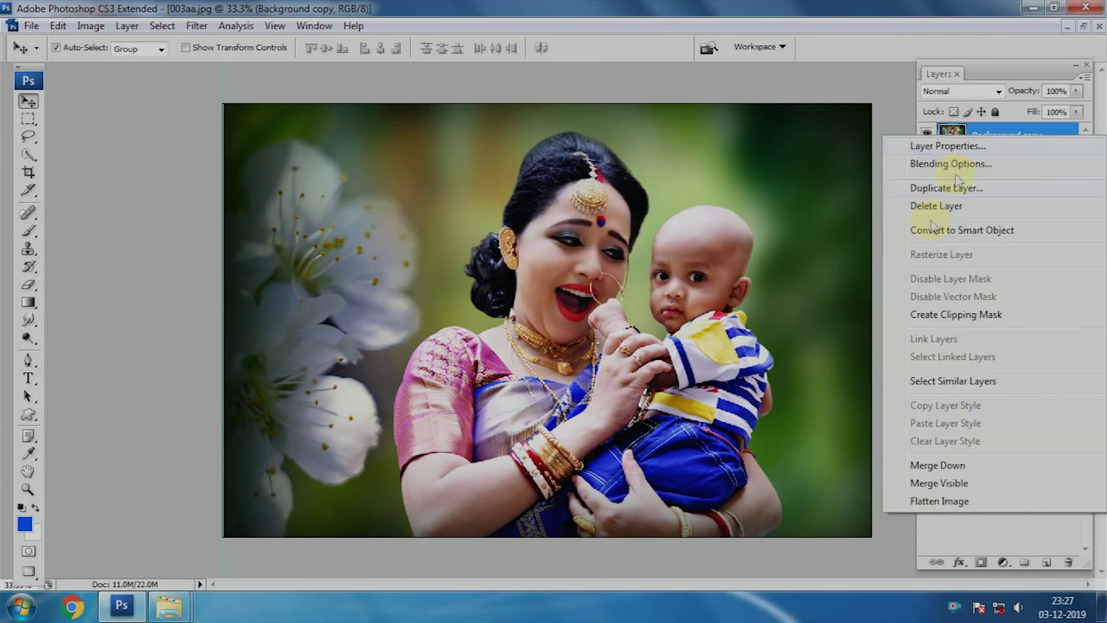
{"action": "left_click", "coordinate": [939, 187]}
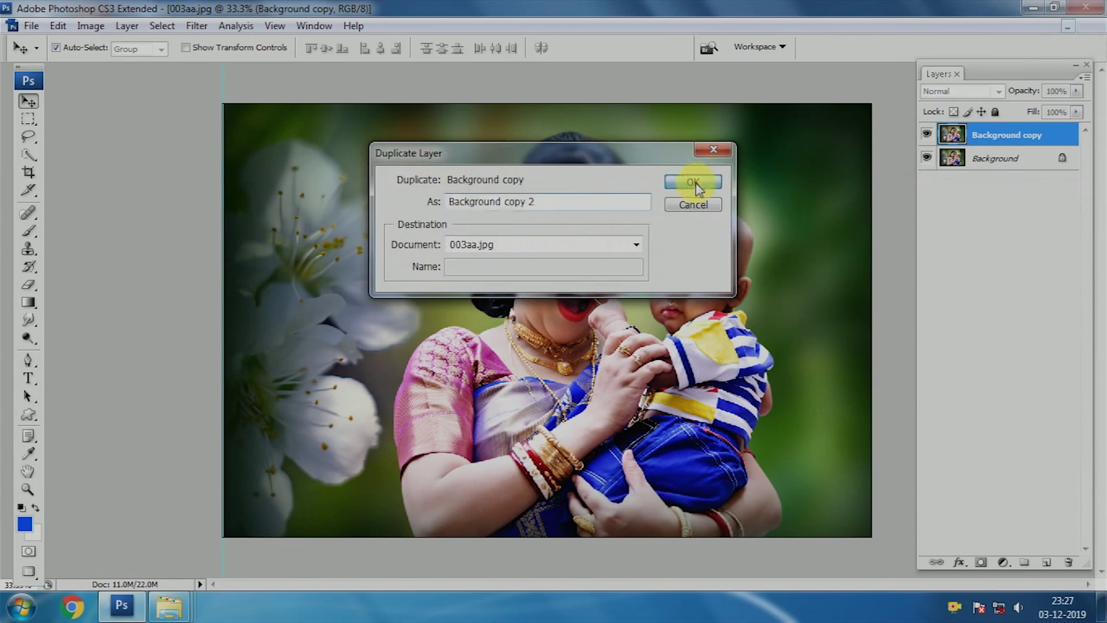
{"action": "left_click", "coordinate": [694, 182]}
{"action": "right_click", "coordinate": [1032, 137]}
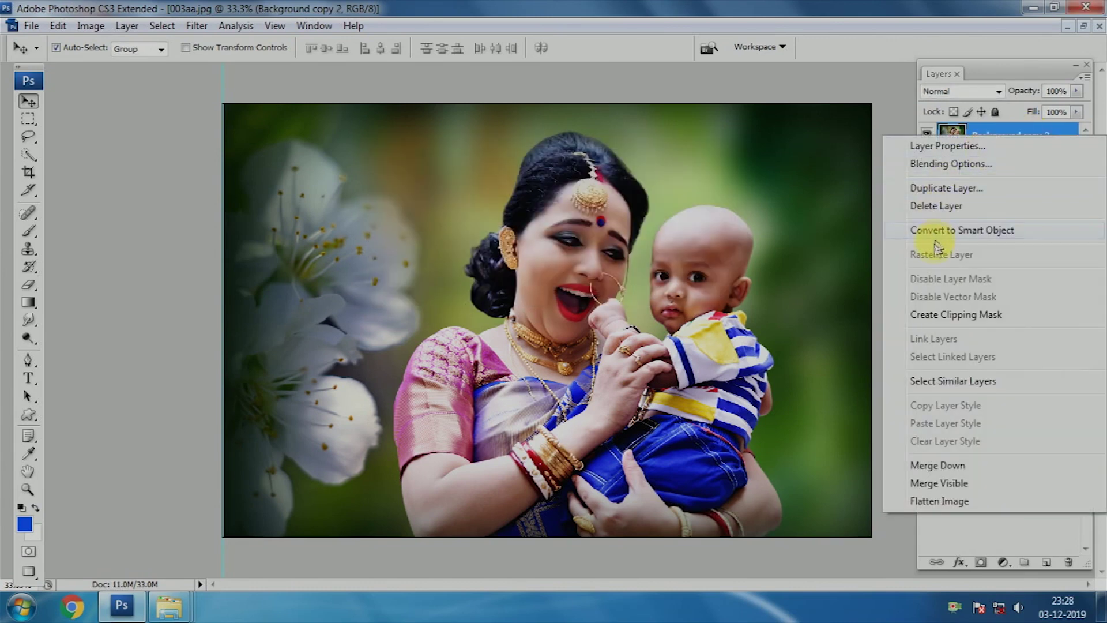
{"action": "left_click", "coordinate": [940, 188]}
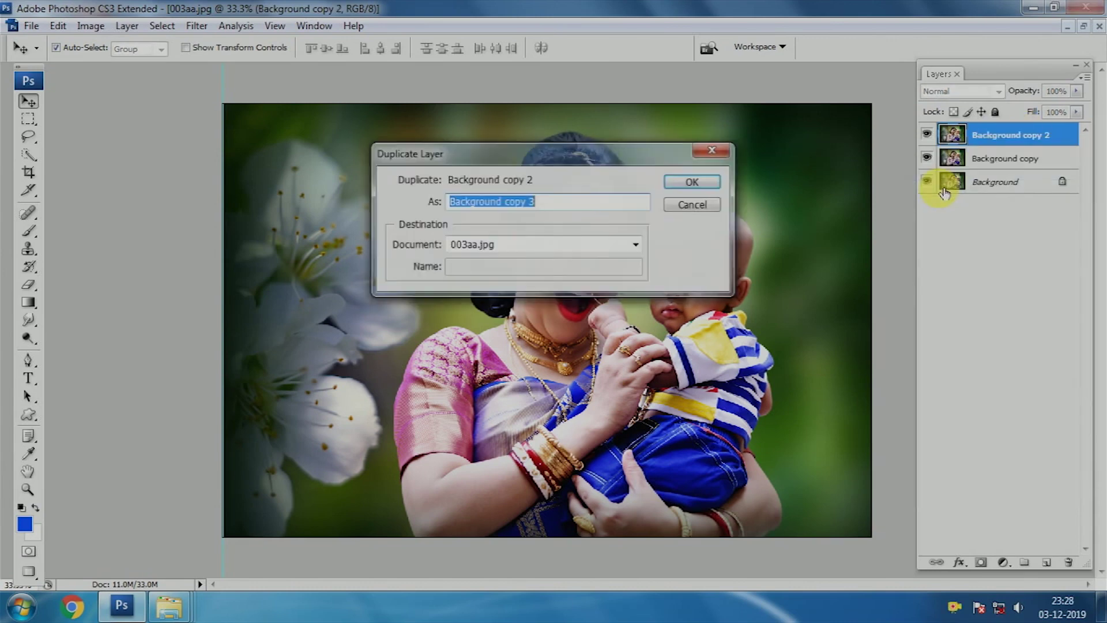
{"action": "left_click", "coordinate": [705, 182]}
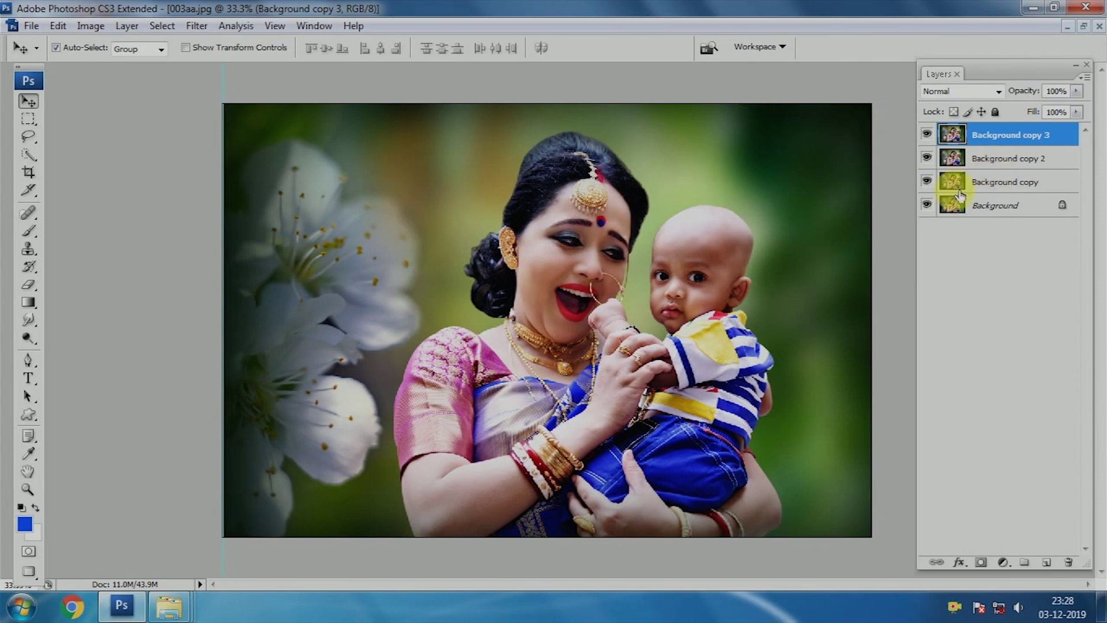
{"action": "left_click_drag", "start_coordinate": [928, 136], "coordinate": [928, 158]}
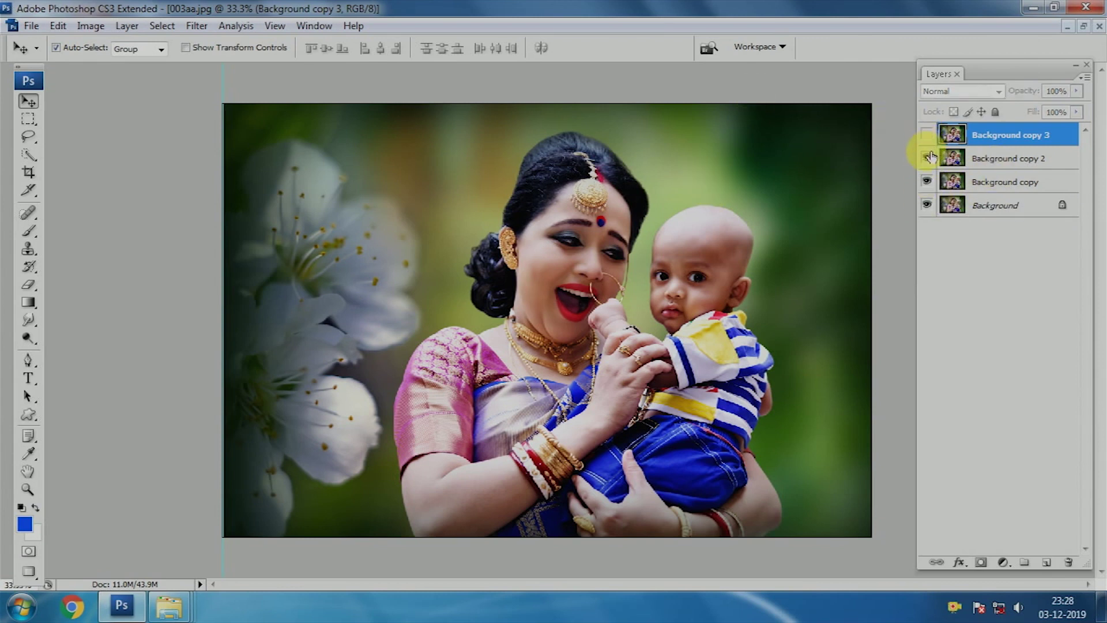
{"action": "left_click", "coordinate": [1013, 184]}
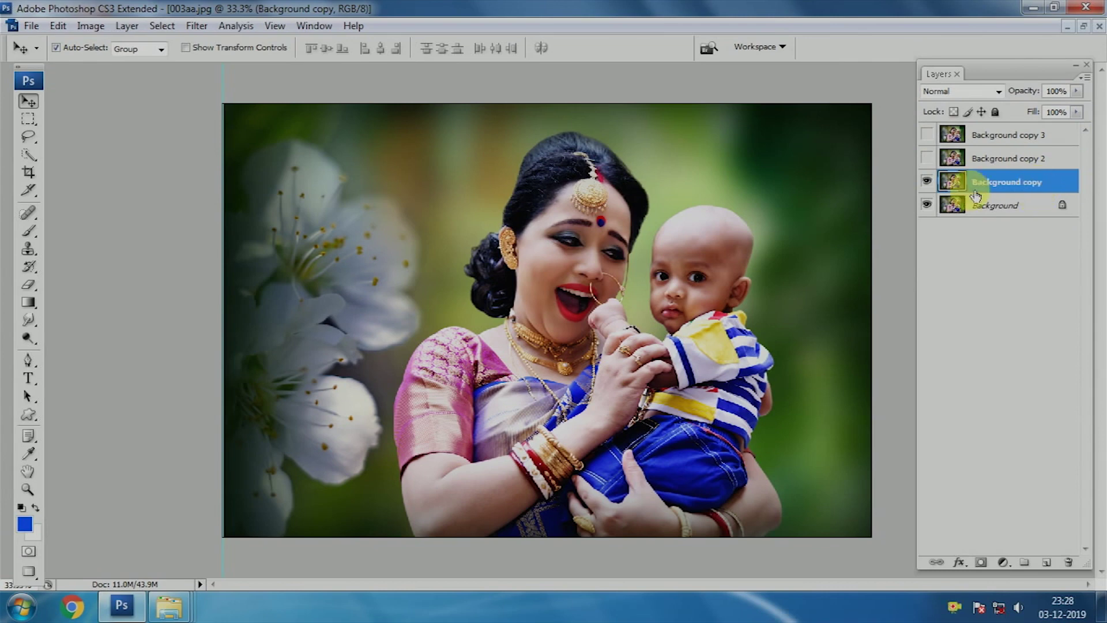
Color Range select the baby's blue clothing at Fuzziness 107 and mask Background copy to it
{"action": "left_click", "coordinate": [162, 26]}
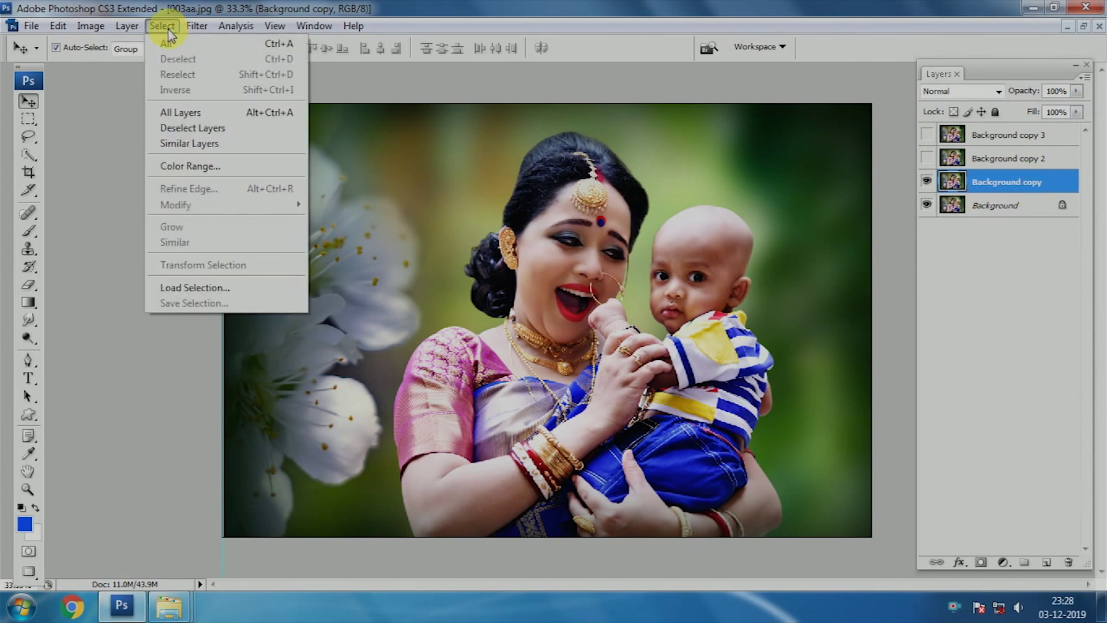
{"action": "left_click", "coordinate": [185, 167]}
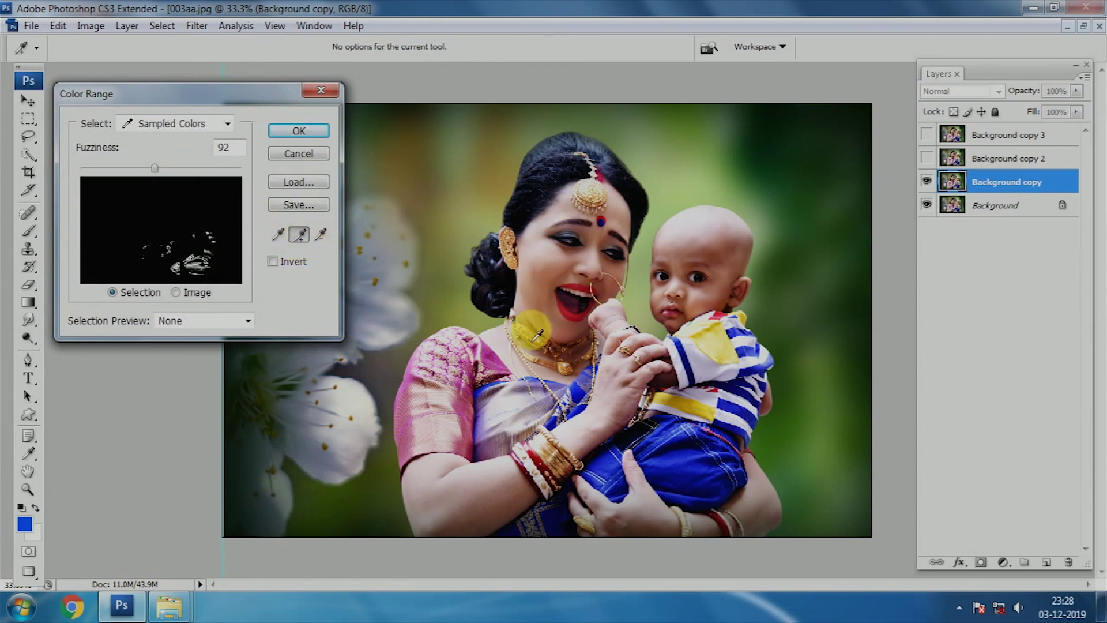
{"action": "left_click", "coordinate": [688, 470]}
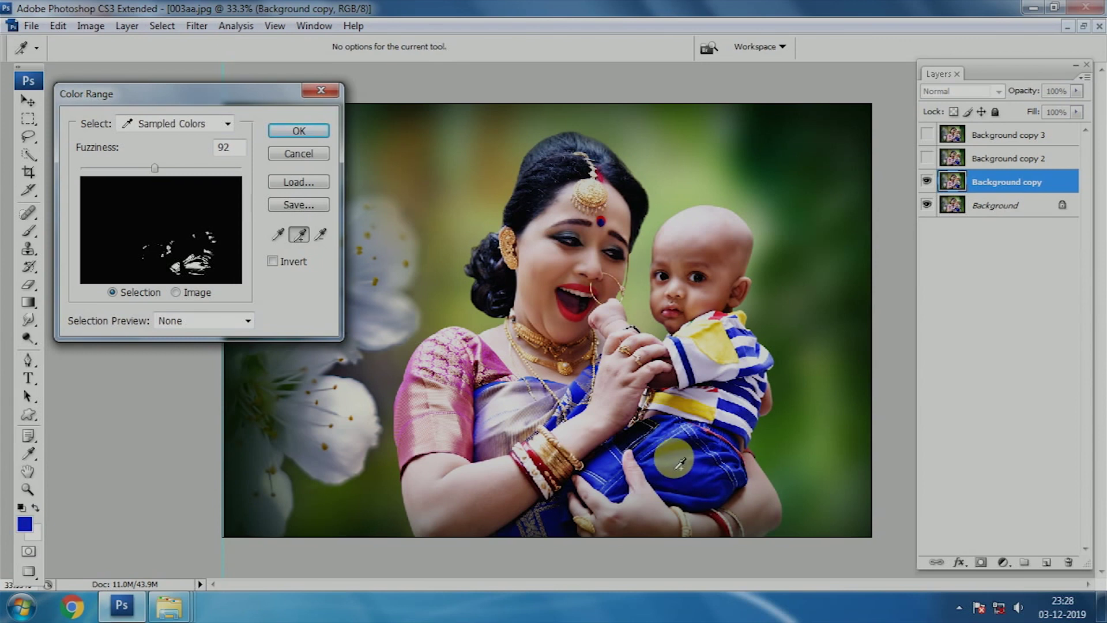
{"action": "left_click", "coordinate": [672, 444]}
{"action": "left_click", "coordinate": [733, 430]}
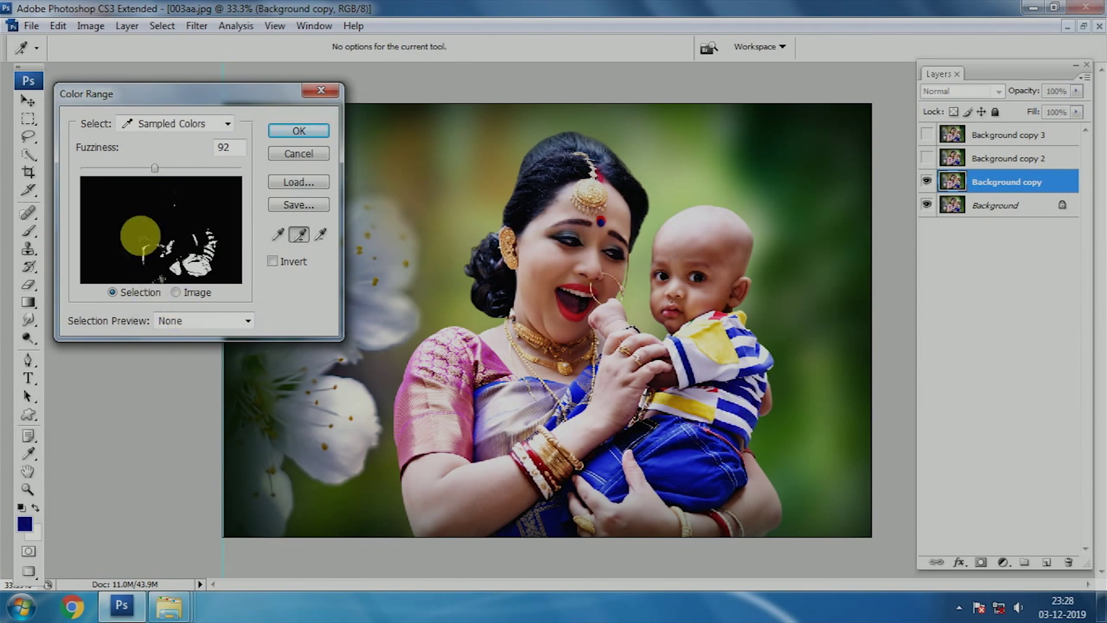
{"action": "mouse_move", "coordinate": [169, 169]}
{"action": "left_mouse_down"}
{"action": "mouse_move", "coordinate": [156, 168]}
{"action": "mouse_move", "coordinate": [168, 173]}
{"action": "left_mouse_up"}
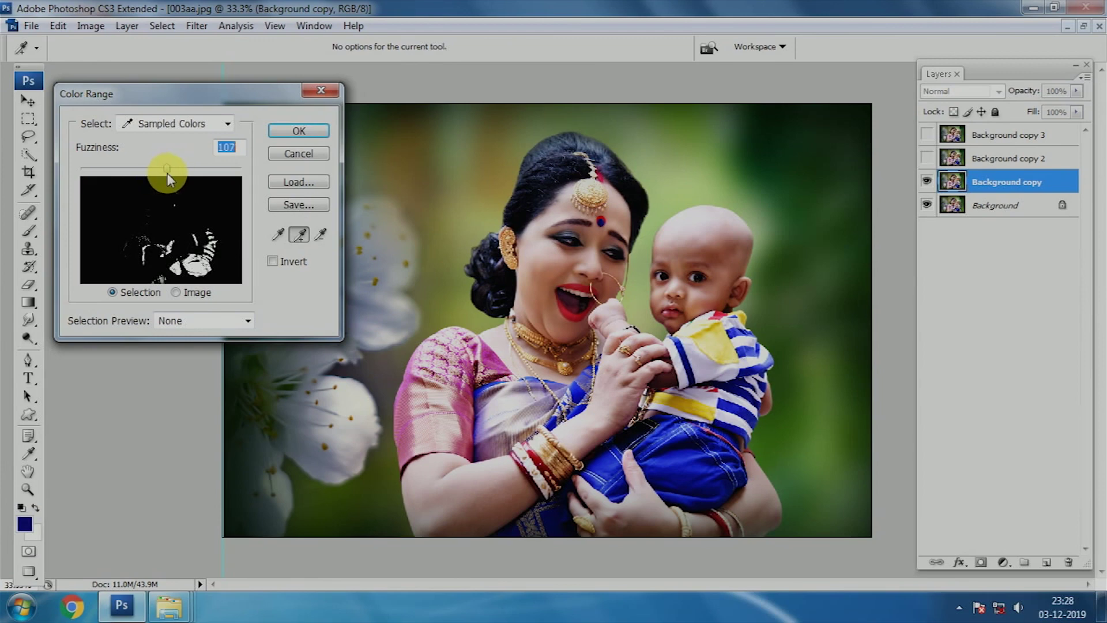
{"action": "left_click", "coordinate": [298, 133]}
{"action": "left_click", "coordinate": [298, 133]}
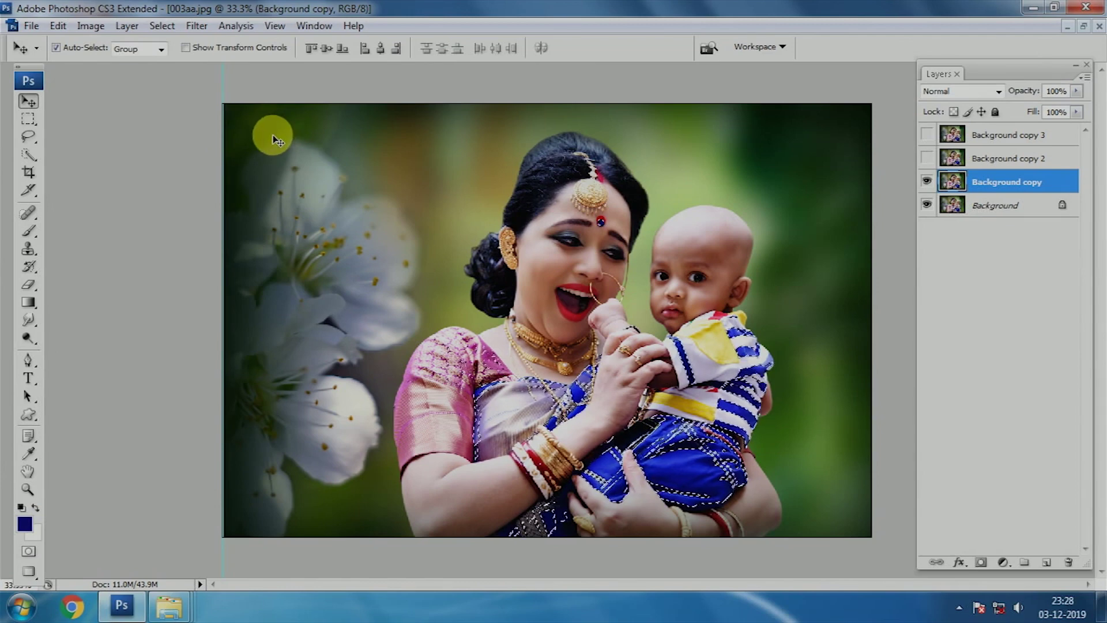
{"action": "left_click", "coordinate": [980, 562]}
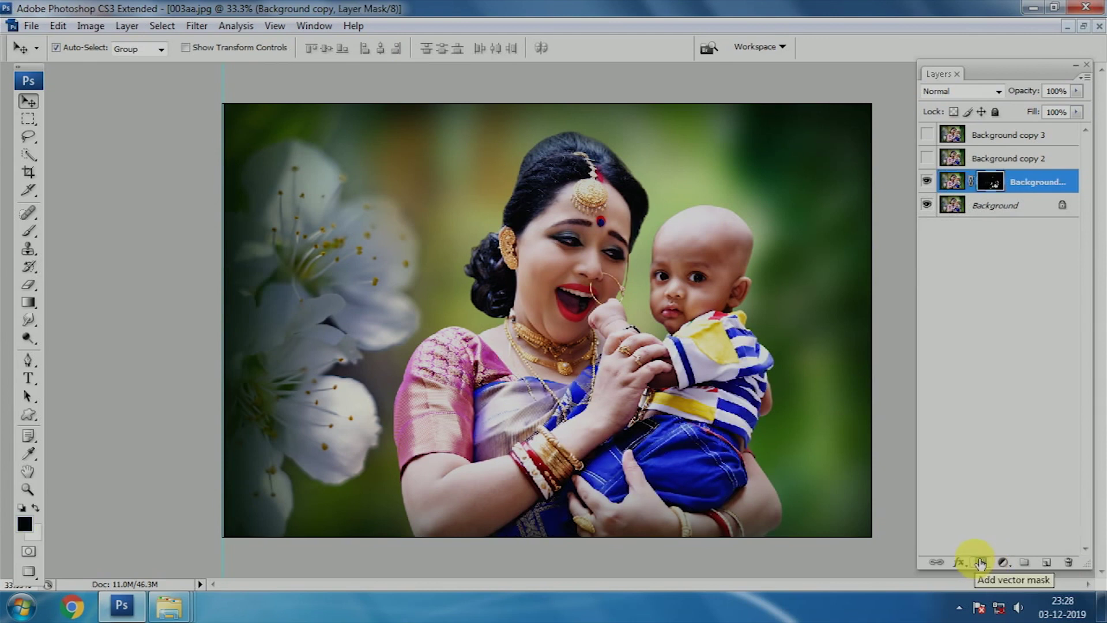
Hide Background copy, then show and select Background copy 2
{"action": "left_click", "coordinate": [927, 181]}
{"action": "left_click", "coordinate": [1006, 158]}
{"action": "left_click", "coordinate": [928, 158]}
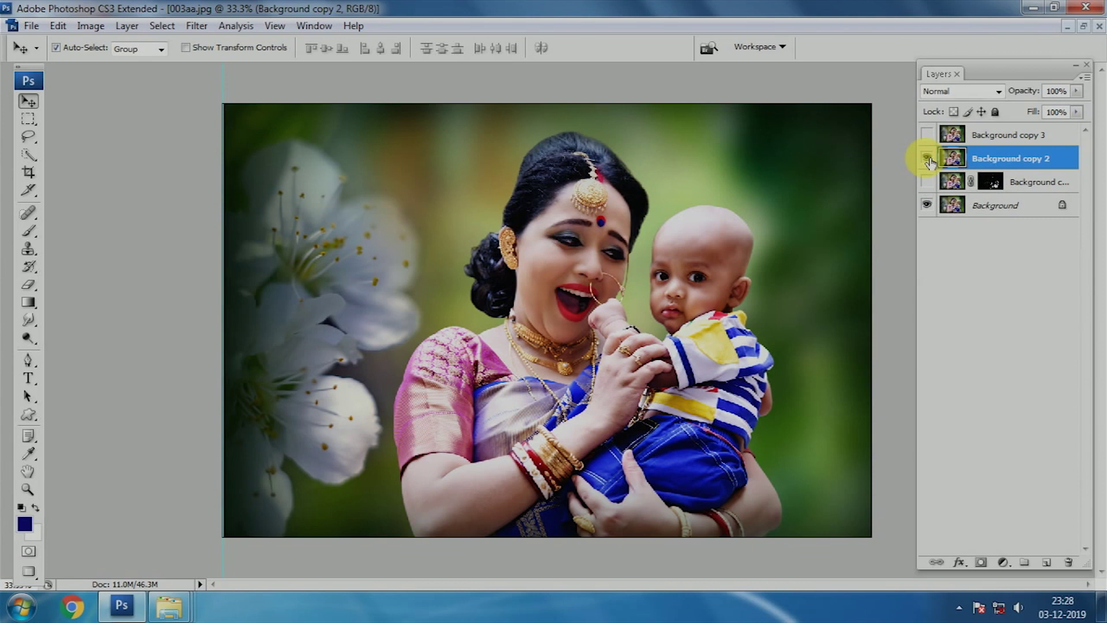
Color Range select the red lips with lowered Fuzziness and mask Background copy 2 to them
{"action": "left_click", "coordinate": [162, 29]}
{"action": "left_click", "coordinate": [183, 166]}
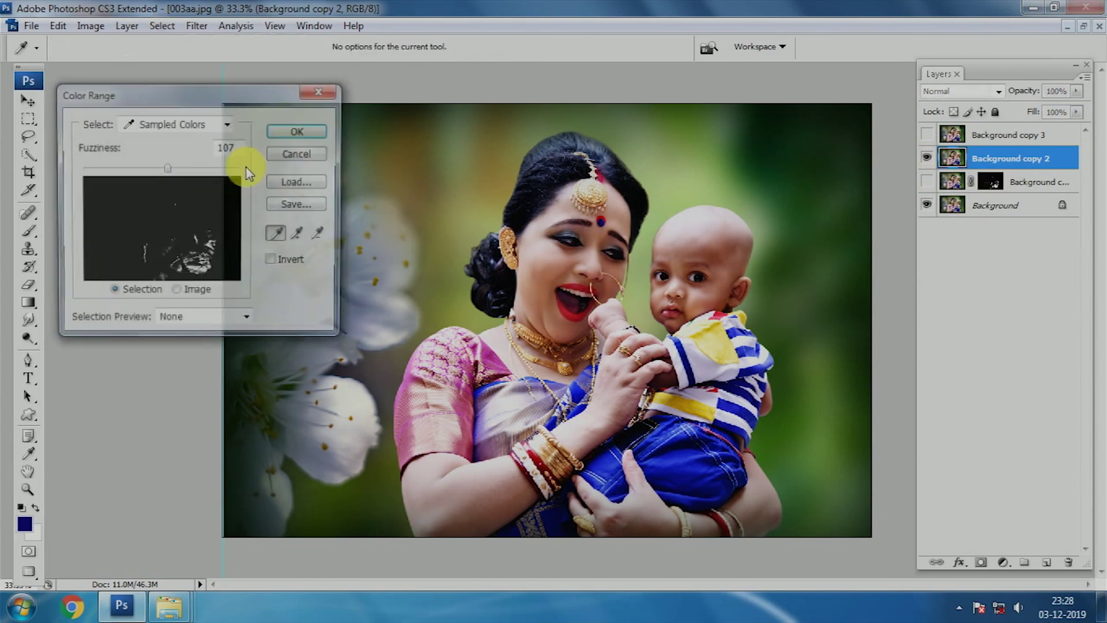
{"action": "left_click", "coordinate": [566, 314]}
{"action": "left_click", "coordinate": [299, 234]}
{"action": "left_click", "coordinate": [575, 324]}
{"action": "left_click_drag", "start_coordinate": [167, 168], "coordinate": [143, 171]}
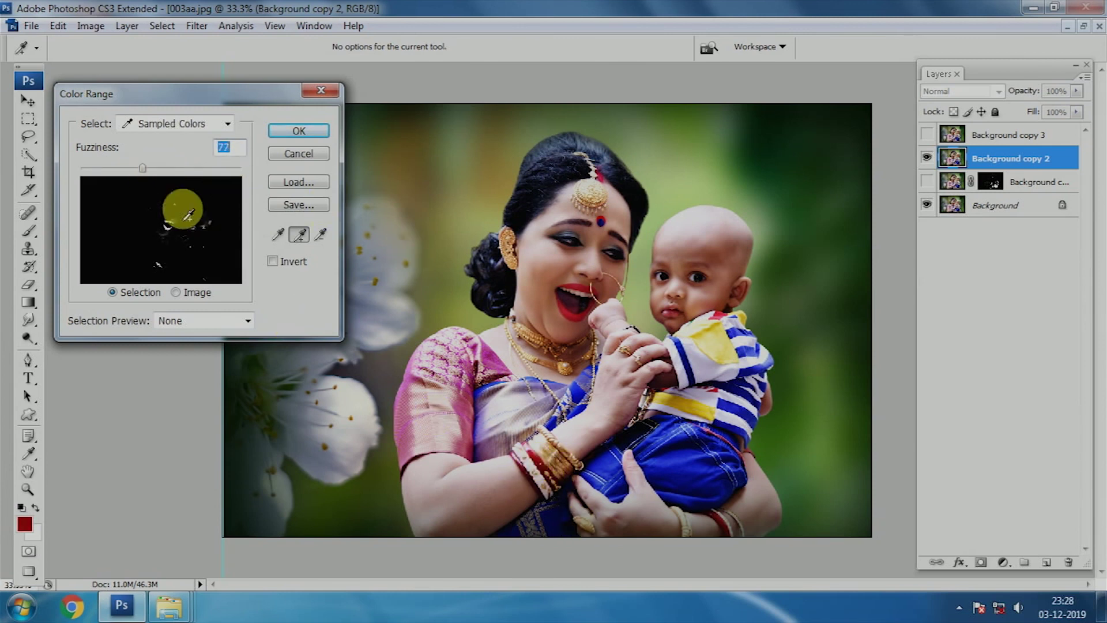
{"action": "left_click", "coordinate": [298, 130]}
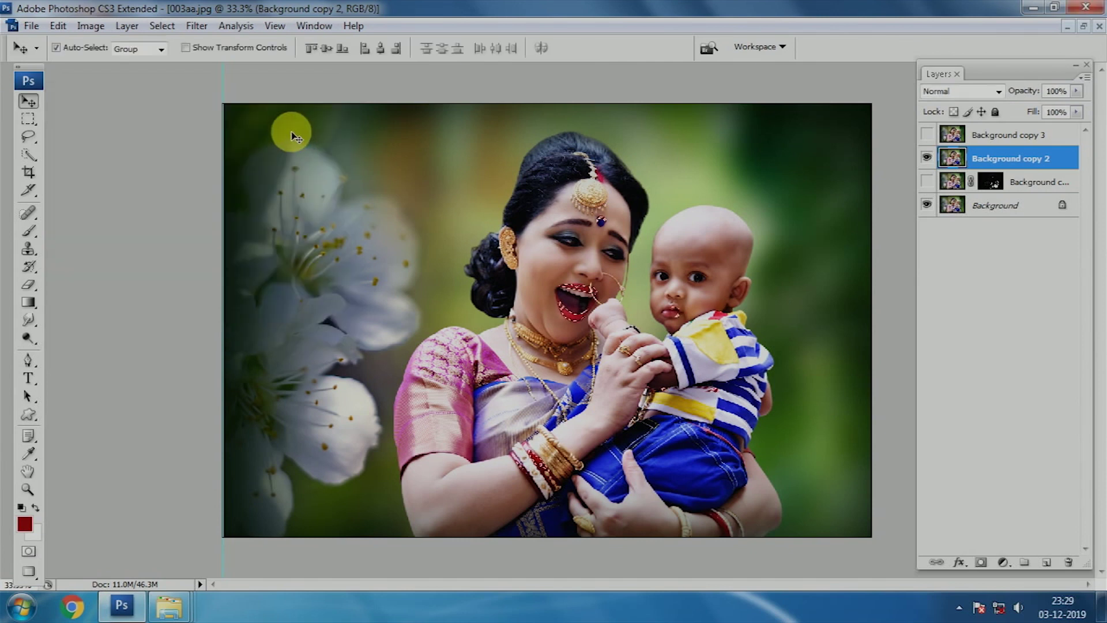
{"action": "left_click", "coordinate": [982, 563]}
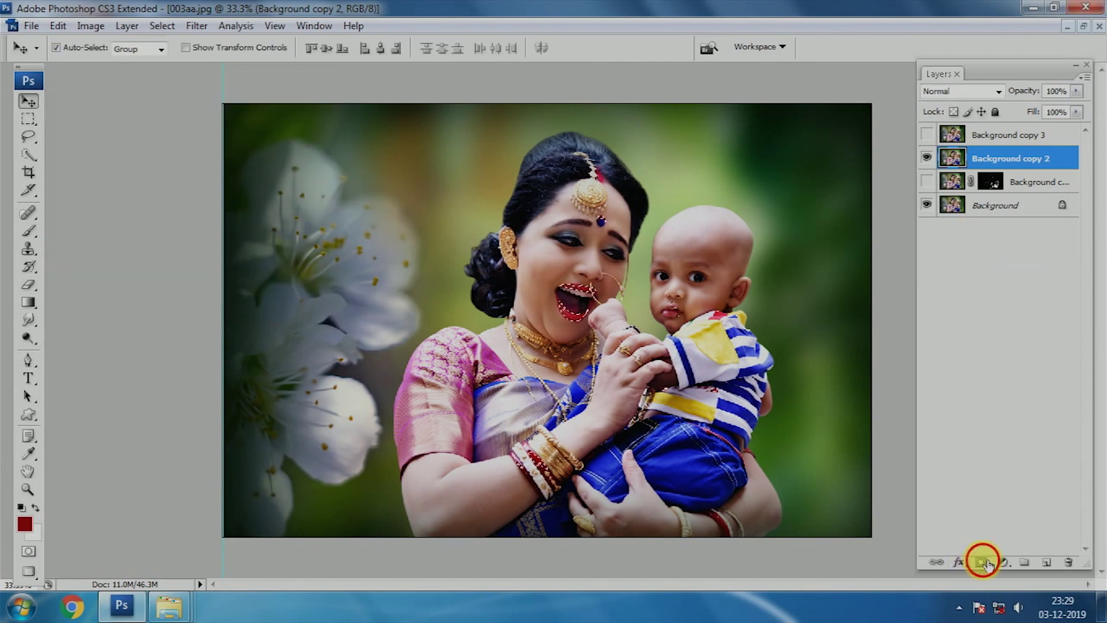
Hide Background copy 2, then show and select Background copy 3
{"action": "left_click", "coordinate": [927, 158]}
{"action": "left_click", "coordinate": [927, 134]}
{"action": "left_click", "coordinate": [1070, 135]}
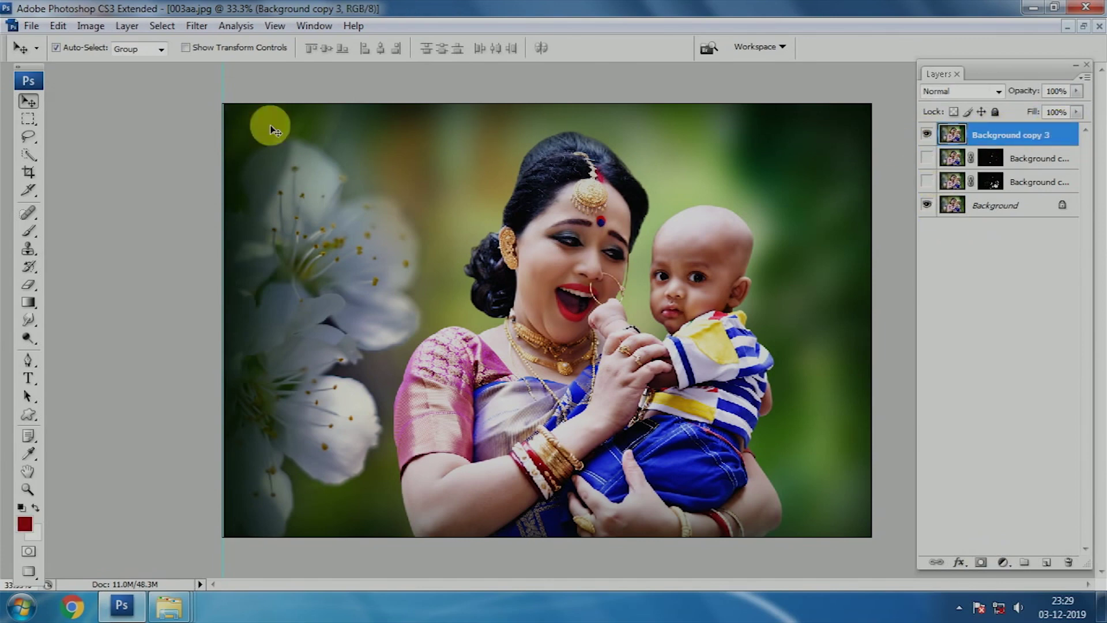
Mask Background copy 3 to the gold jewellery at Fuzziness 81, hide it, and select Background
{"action": "left_click", "coordinate": [162, 27]}
{"action": "left_click", "coordinate": [190, 166]}
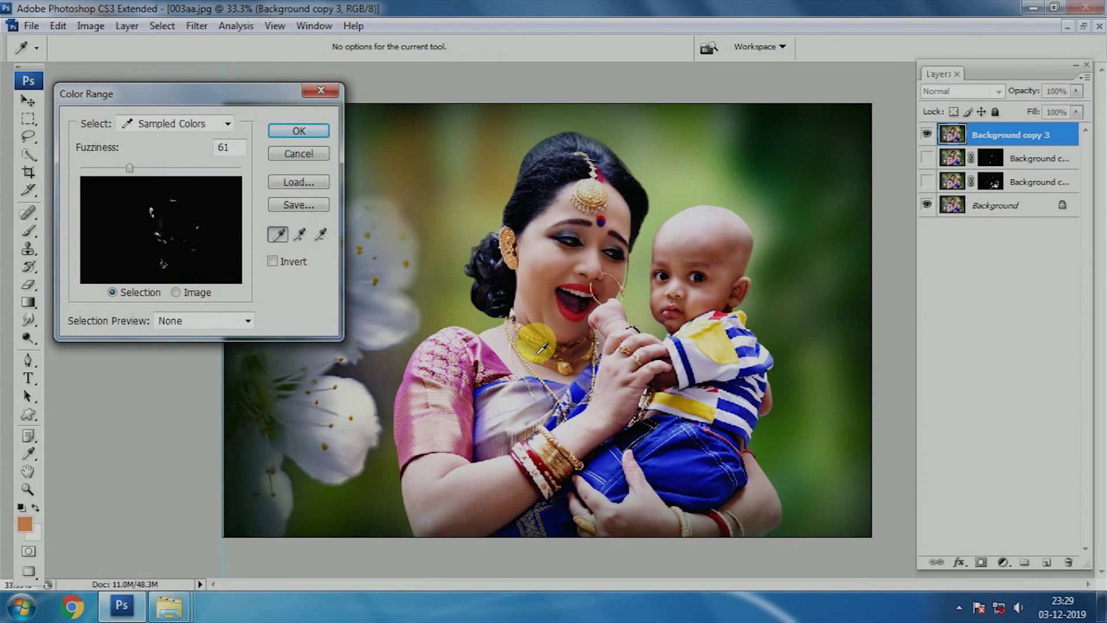
{"action": "left_click", "coordinate": [541, 348]}
{"action": "left_click", "coordinate": [510, 247]}
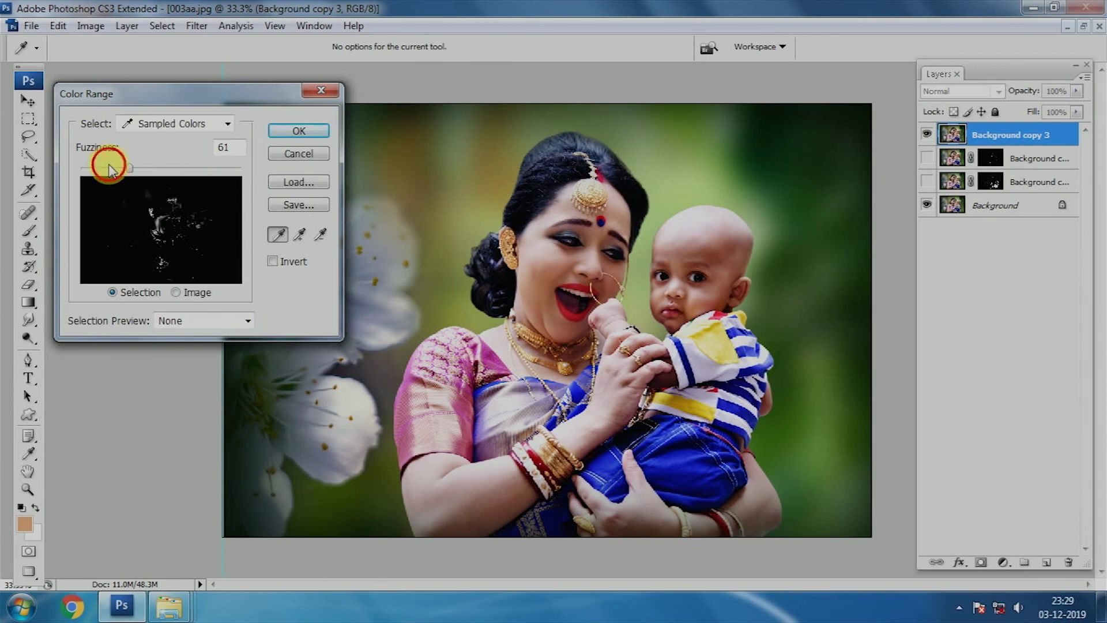
{"action": "left_click", "coordinate": [536, 340]}
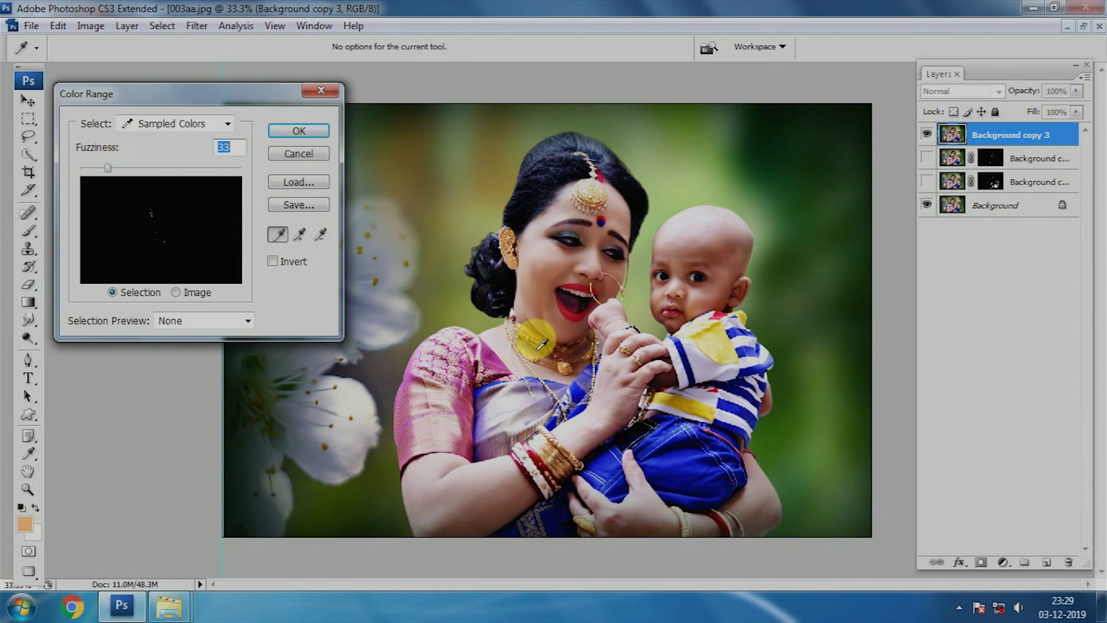
{"action": "left_click_drag", "start_coordinate": [132, 168], "coordinate": [144, 167]}
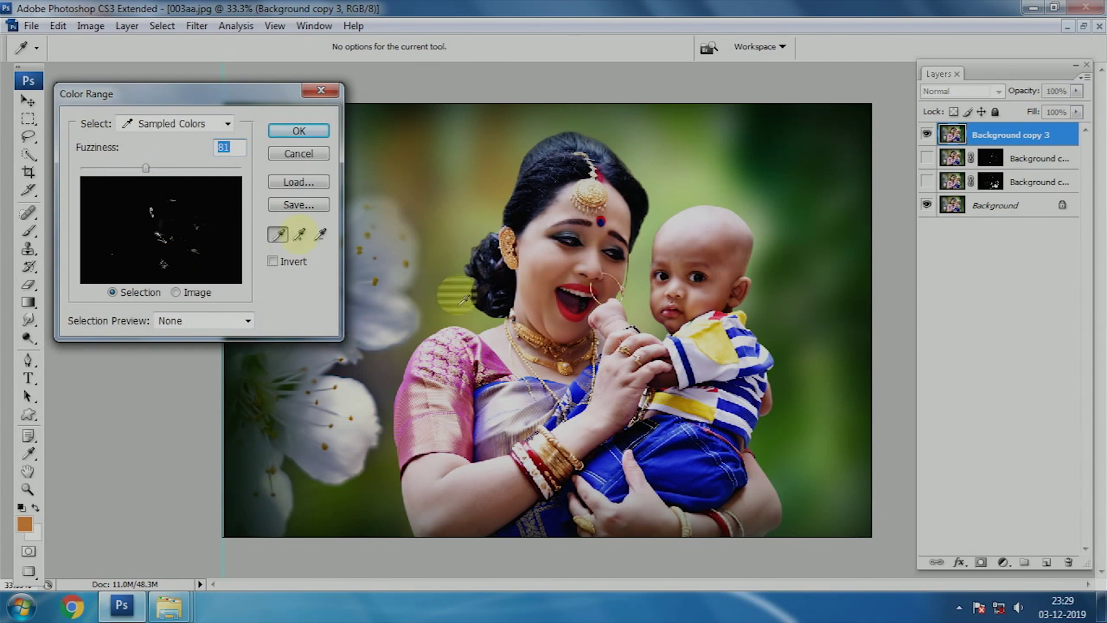
{"action": "left_click", "coordinate": [299, 132]}
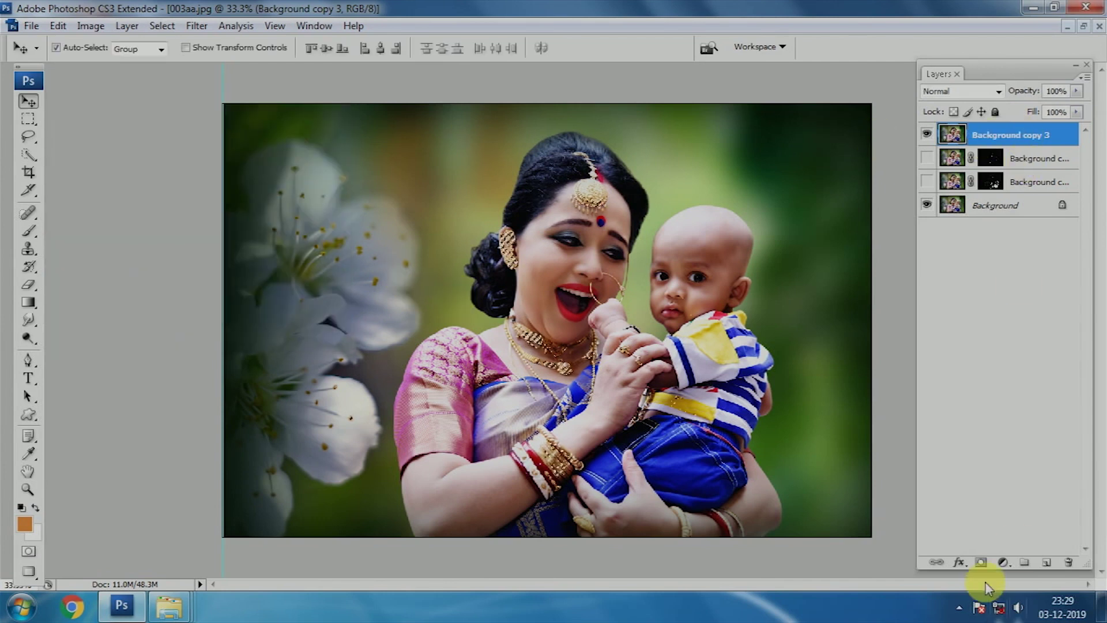
{"action": "left_click", "coordinate": [981, 564]}
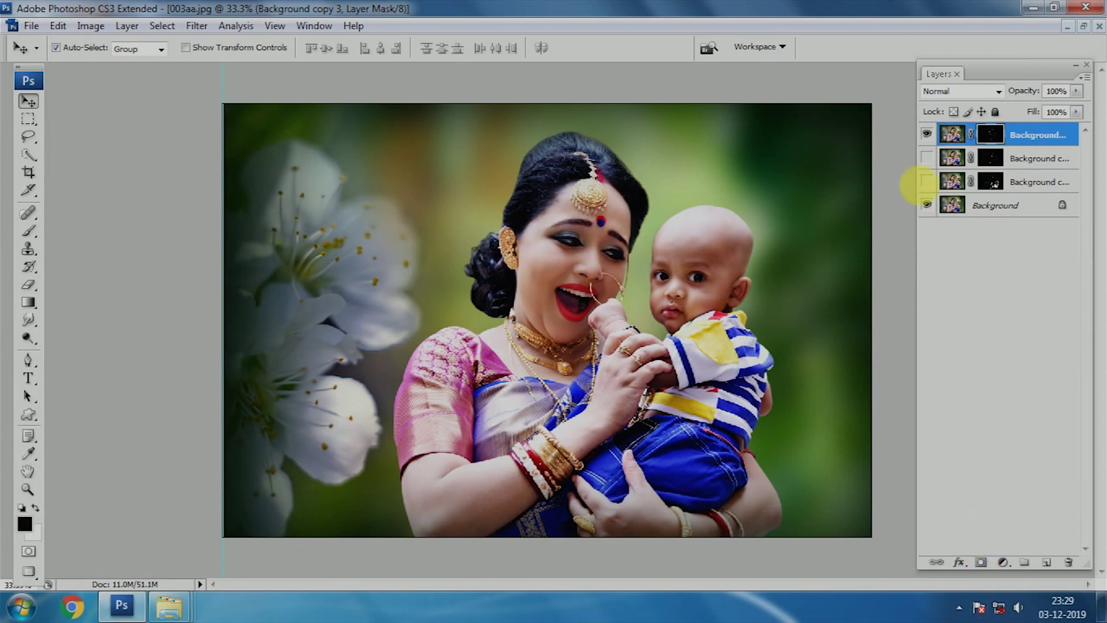
{"action": "left_click", "coordinate": [927, 135]}
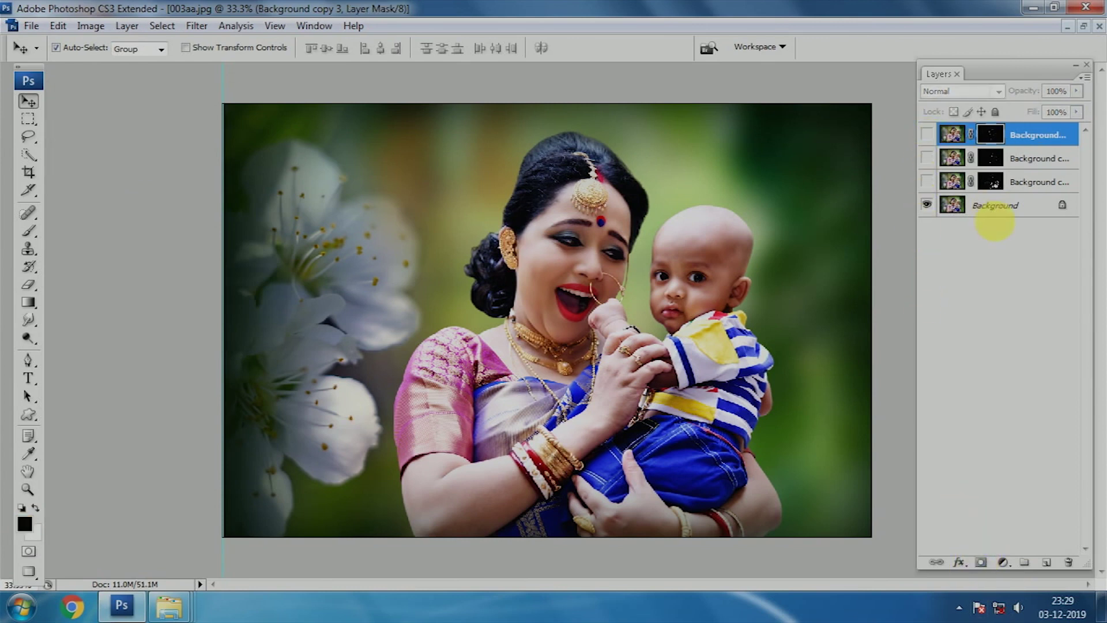
{"action": "left_click", "coordinate": [1008, 212]}
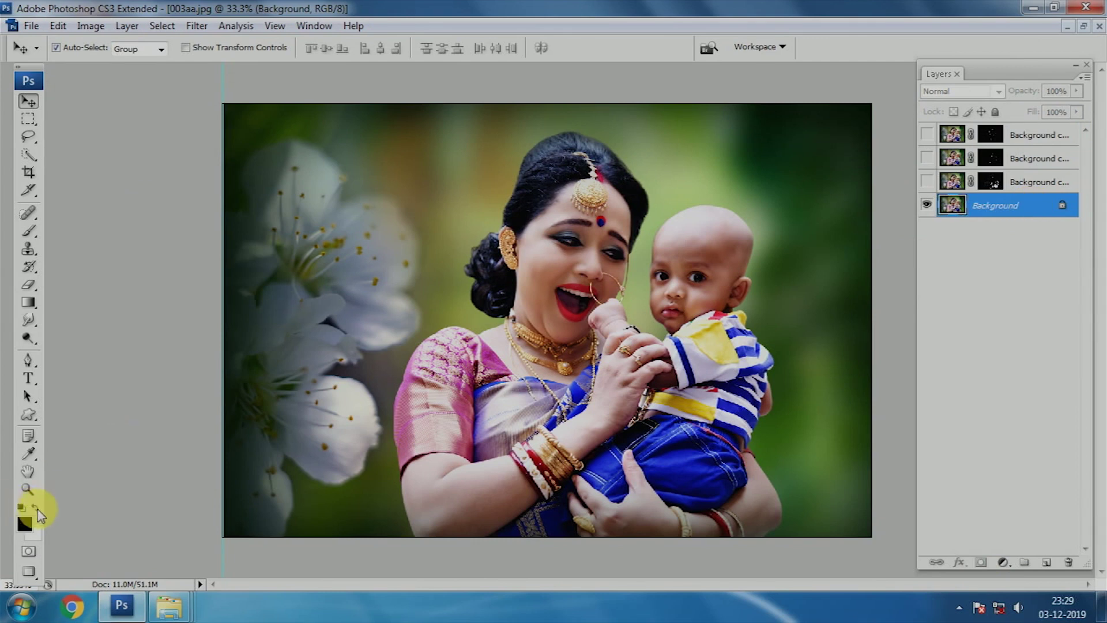
Apply a black-to-white Gradient Map to the Background layer
{"action": "left_click", "coordinate": [97, 32]}
{"action": "mouse_move", "coordinate": [115, 67]}
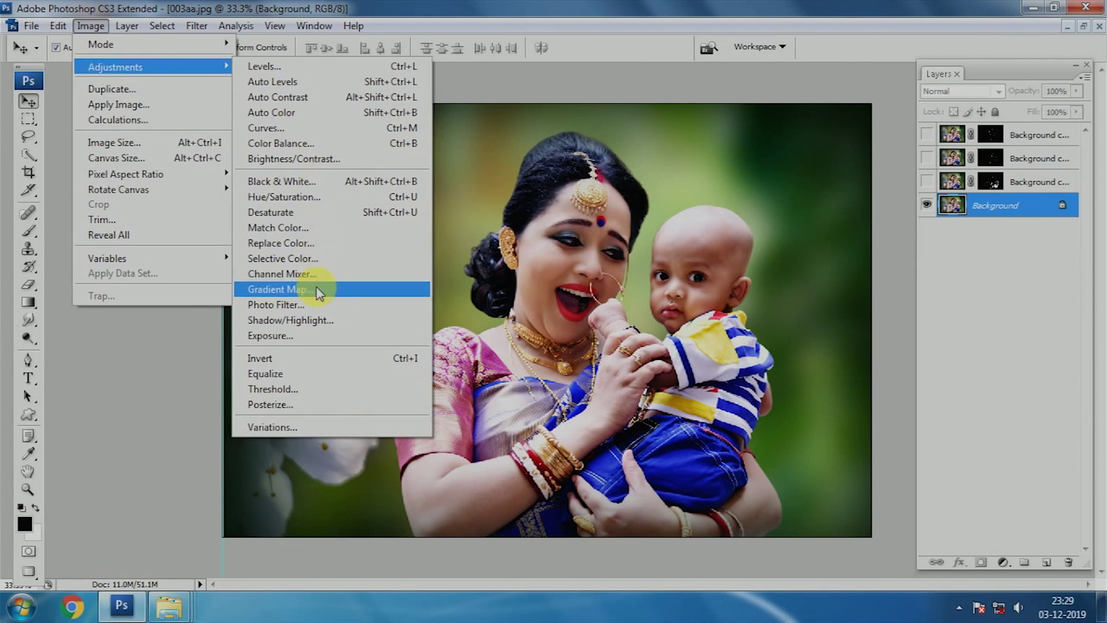
{"action": "left_click", "coordinate": [316, 287]}
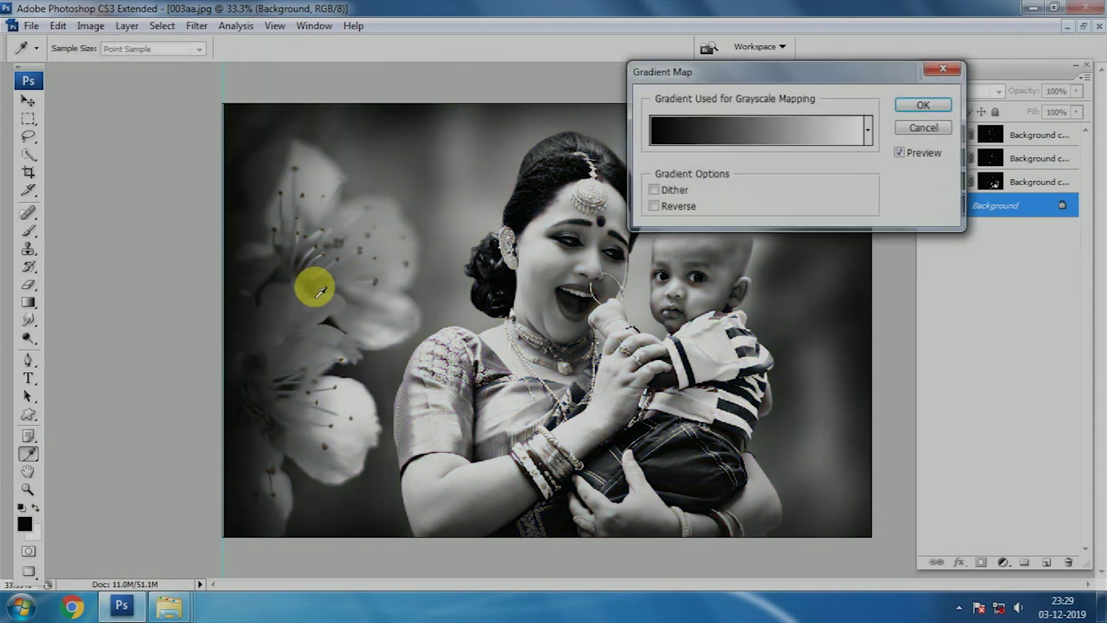
{"action": "left_click", "coordinate": [921, 107]}
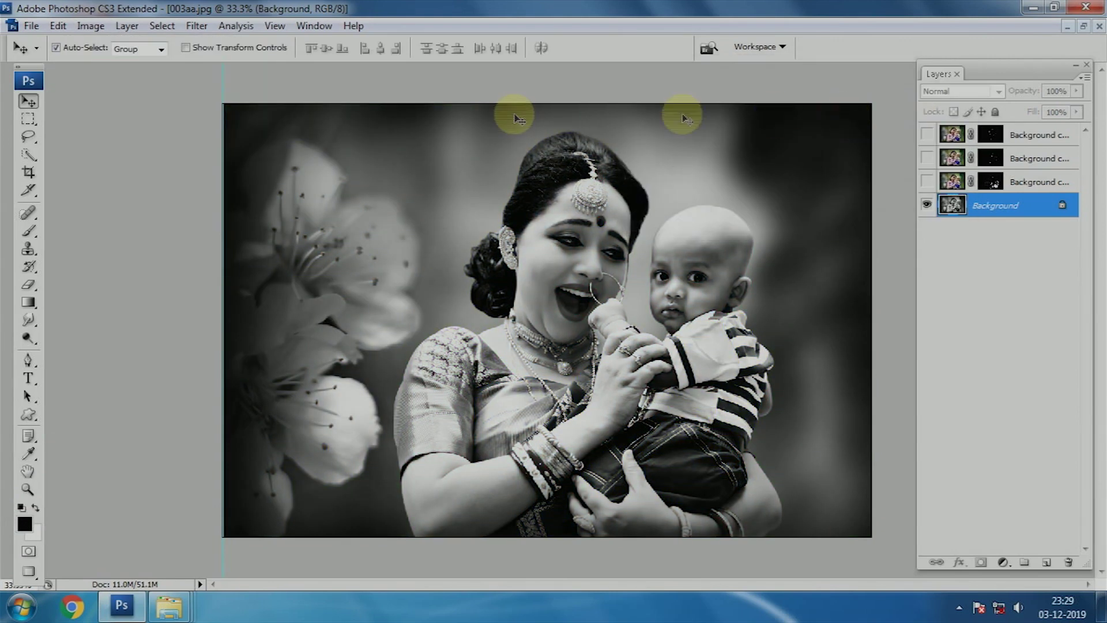
Apply a Levels adjustment to the black-and-white Background layer
{"action": "left_click", "coordinate": [89, 27]}
{"action": "mouse_move", "coordinate": [115, 67]}
{"action": "left_click", "coordinate": [262, 67]}
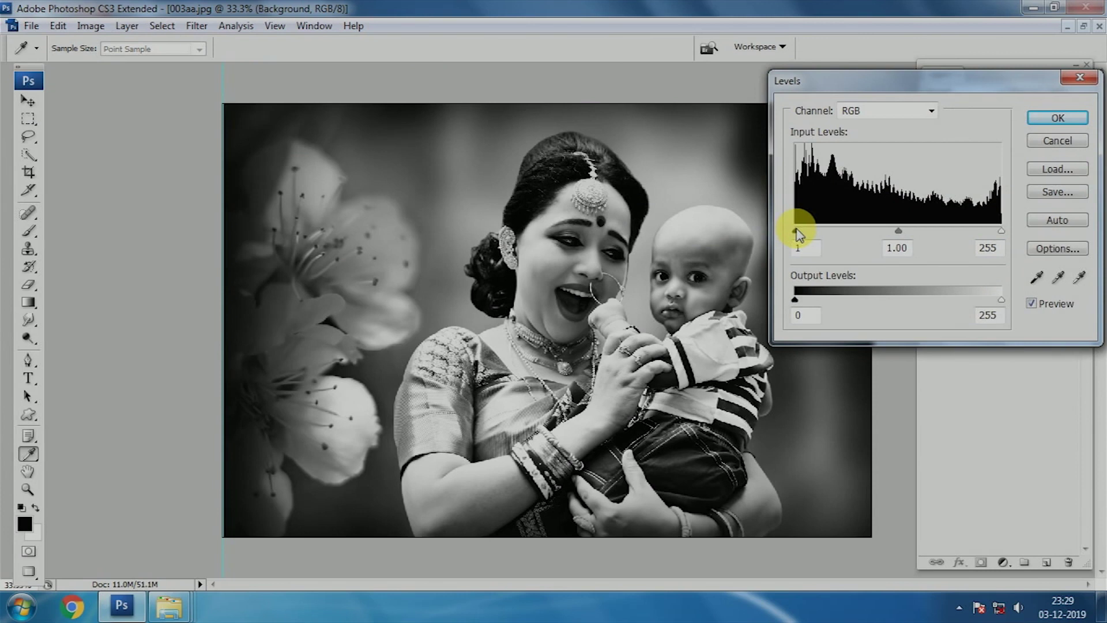
{"action": "left_click", "coordinate": [1057, 121]}
Show the hidden colour layer, zoom in on the lips, and target Background copy 2's mask
{"action": "left_click", "coordinate": [927, 181]}
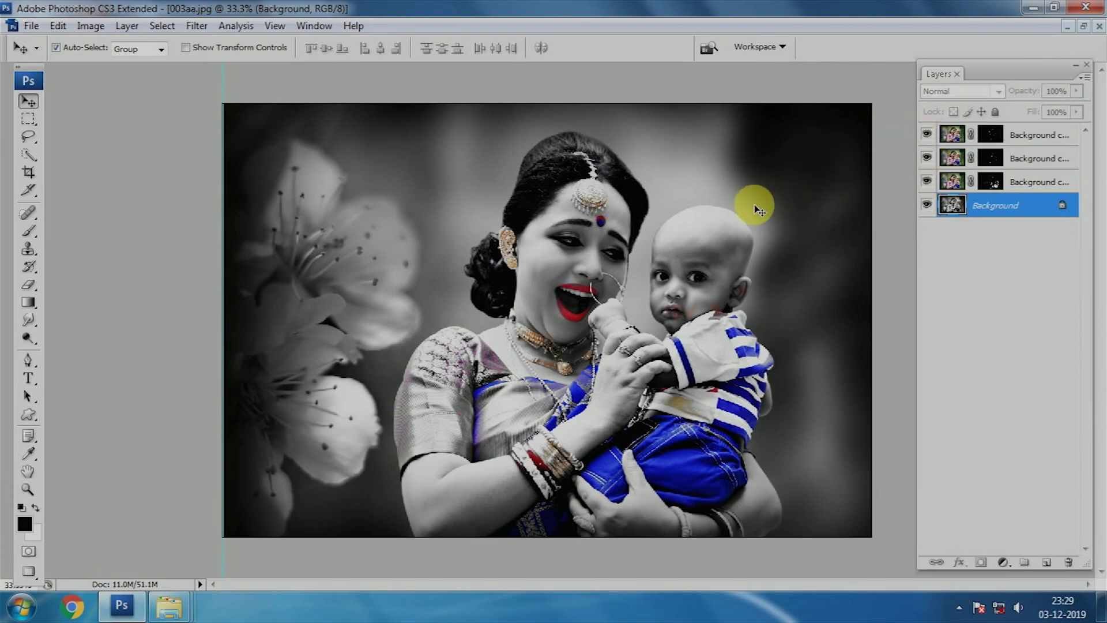
{"action": "key", "text": "ctrl+plus"}
{"action": "key", "text": "ctrl+plus"}
{"action": "key", "text": "ctrl+plus"}
{"action": "key", "text": "ctrl+plus"}
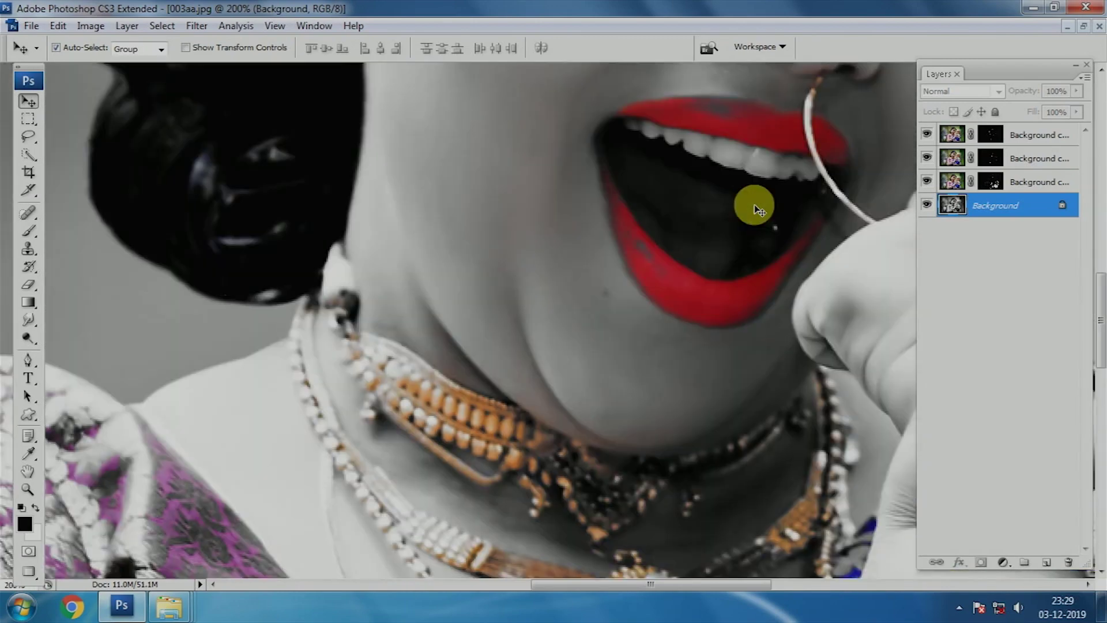
{"action": "left_click_drag", "start_coordinate": [754, 204], "coordinate": [529, 296]}
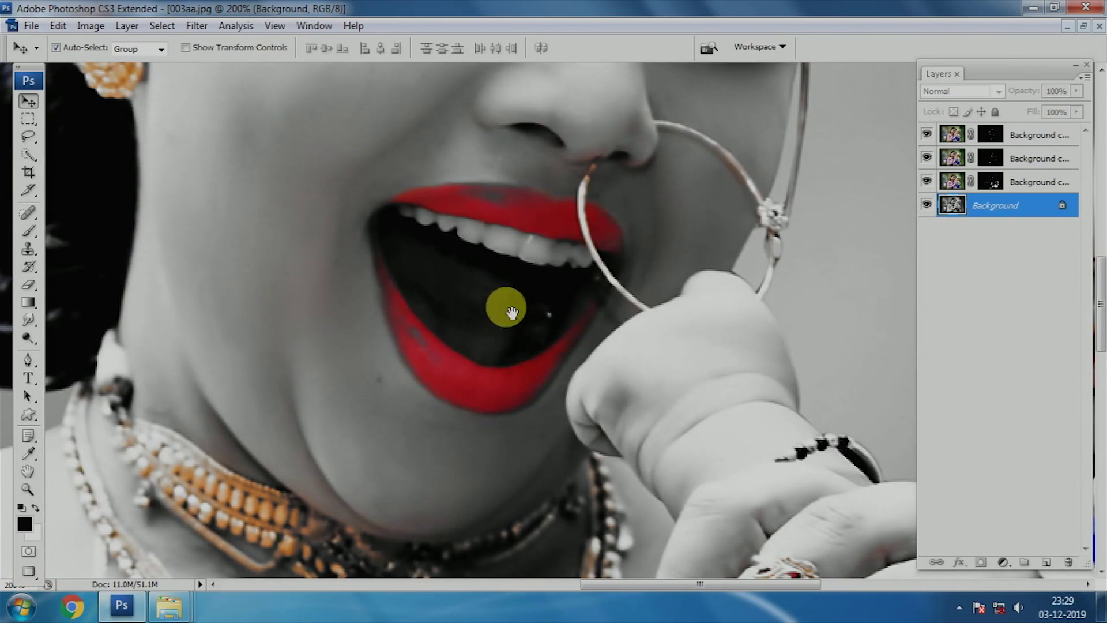
{"action": "left_click", "coordinate": [536, 218]}
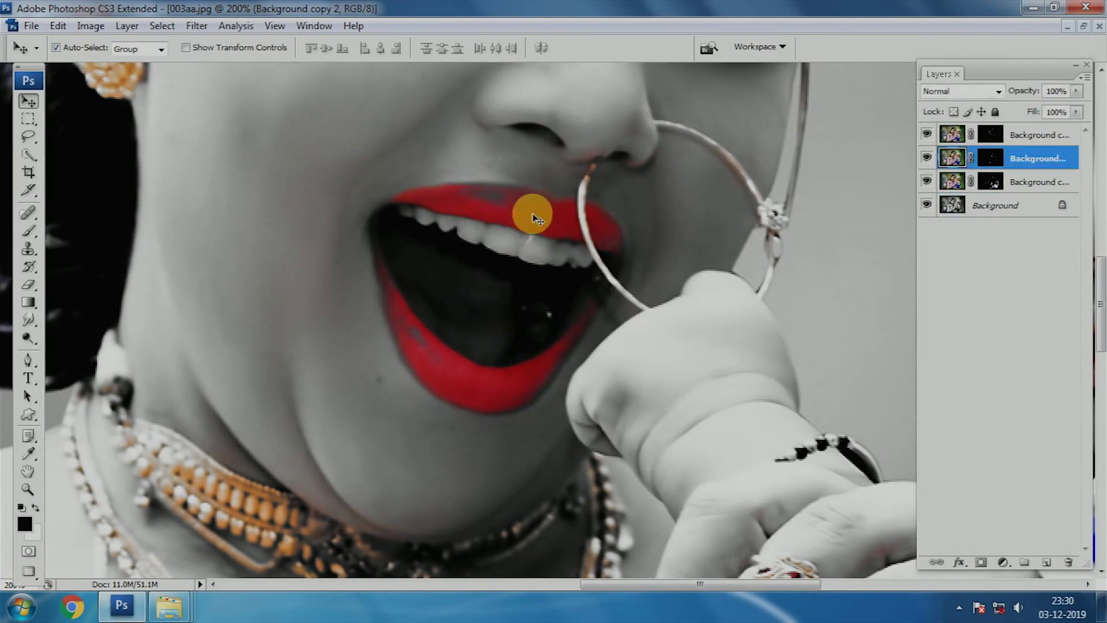
{"action": "left_click", "coordinate": [992, 161]}
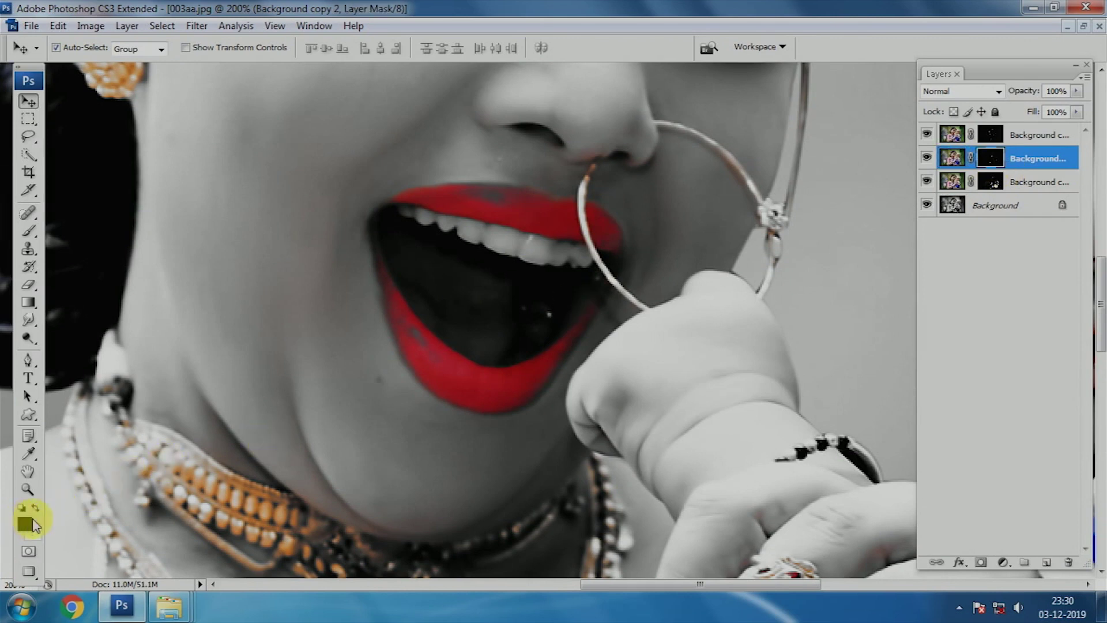
Set up a small, slightly softened round Brush
{"action": "left_click", "coordinate": [27, 231]}
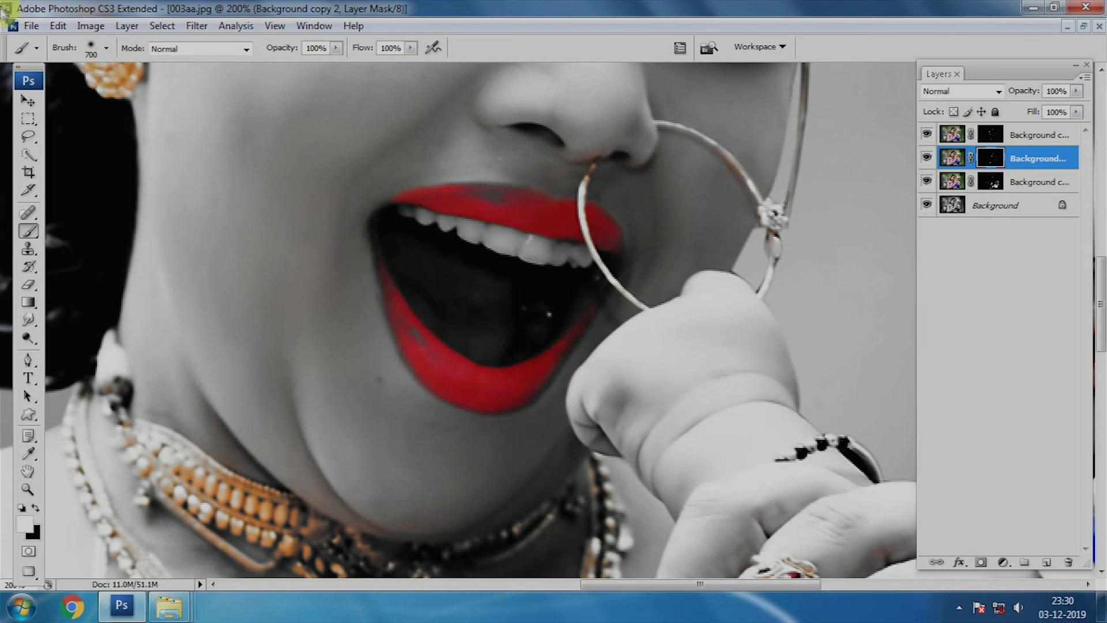
{"action": "left_click", "coordinate": [105, 49]}
{"action": "left_click", "coordinate": [162, 182]}
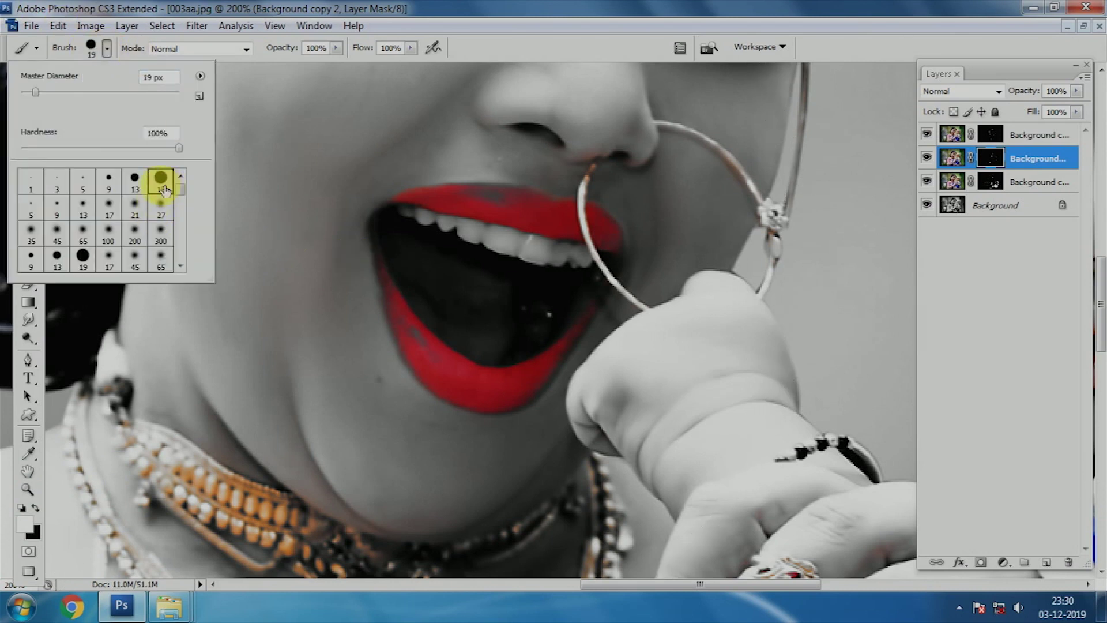
{"action": "left_click_drag", "start_coordinate": [58, 153], "coordinate": [50, 149]}
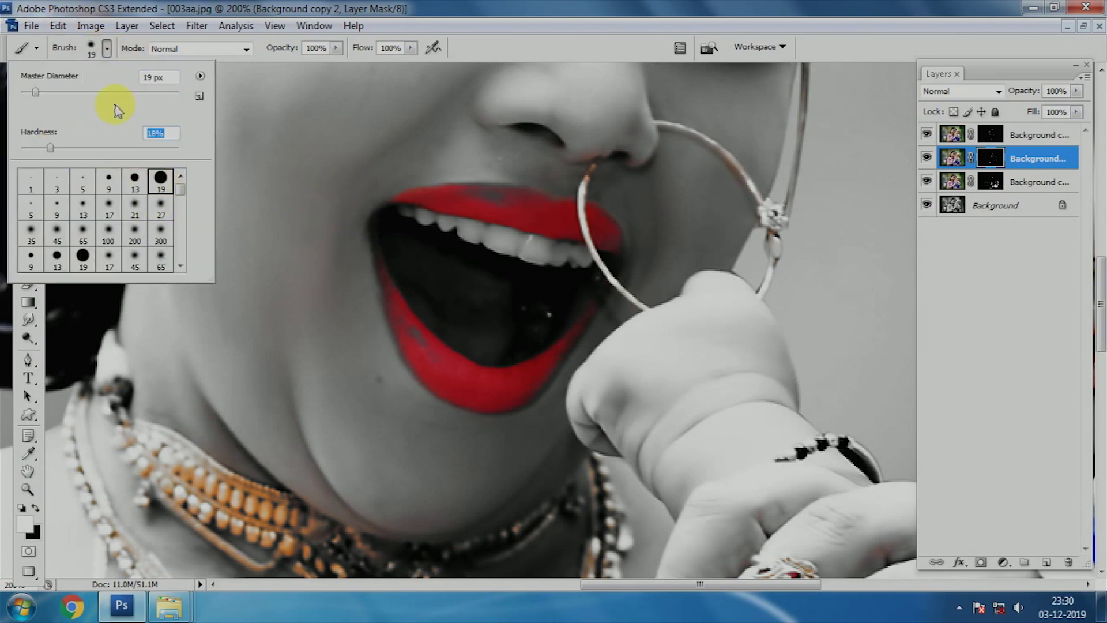
{"action": "left_click", "coordinate": [478, 205]}
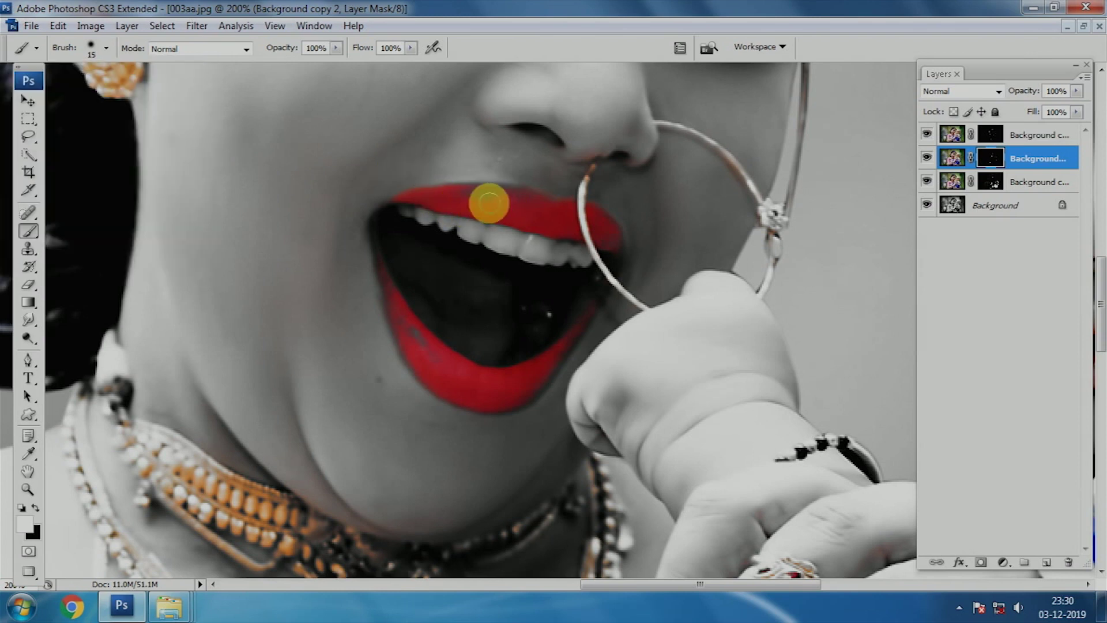
Paint white on the mask over both lips and their edges, then pan up to the forehead
{"action": "mouse_move", "coordinate": [502, 207]}
{"action": "left_mouse_down"}
{"action": "mouse_move", "coordinate": [481, 204]}
{"action": "mouse_move", "coordinate": [517, 199]}
{"action": "mouse_move", "coordinate": [470, 203]}
{"action": "left_mouse_up"}
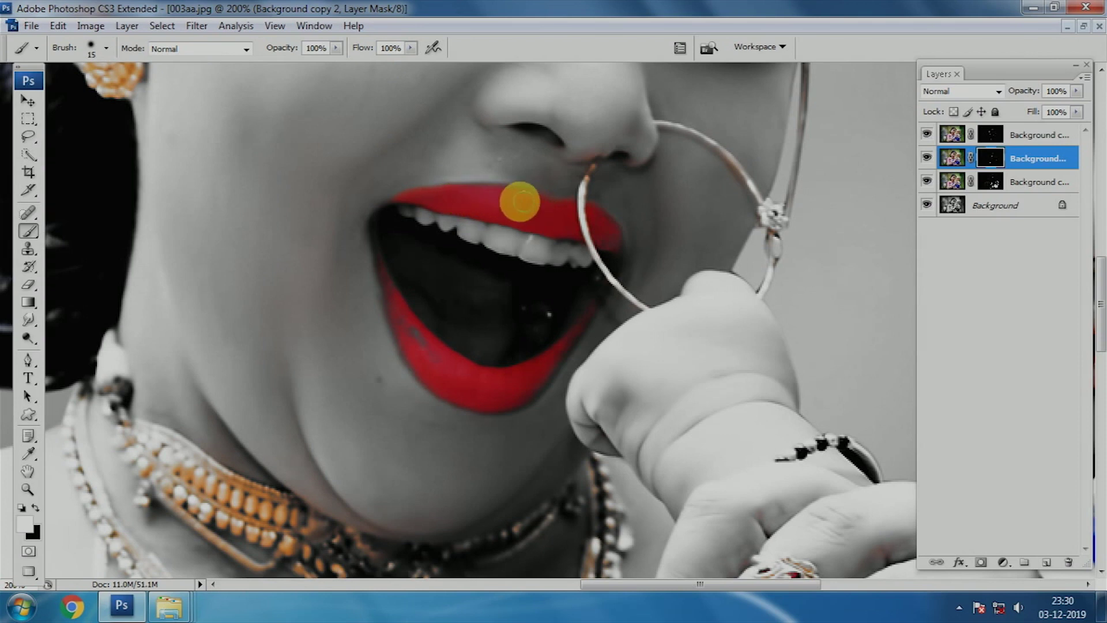
{"action": "left_click_drag", "start_coordinate": [469, 203], "coordinate": [435, 346]}
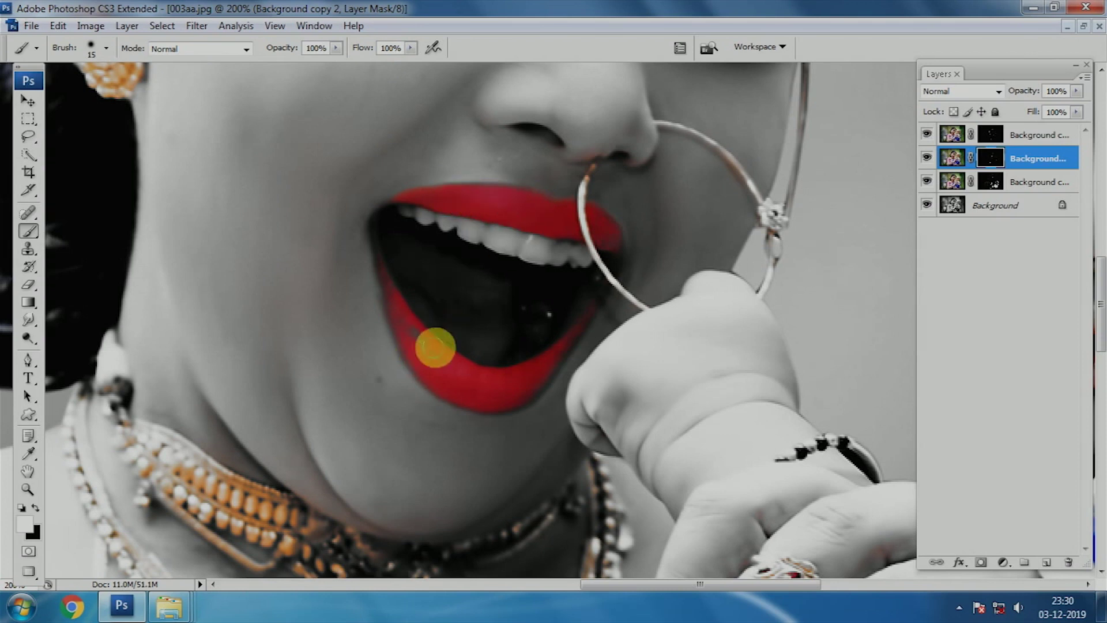
{"action": "key", "text": "bracketleft"}
{"action": "key", "text": "bracketleft"}
{"action": "key", "text": "bracketleft"}
{"action": "key", "text": "bracketright"}
{"action": "mouse_move", "coordinate": [383, 277]}
{"action": "left_mouse_down"}
{"action": "mouse_move", "coordinate": [407, 332]}
{"action": "mouse_move", "coordinate": [442, 363]}
{"action": "left_mouse_up"}
{"action": "key", "text": "bracketright"}
{"action": "mouse_move", "coordinate": [410, 328]}
{"action": "left_mouse_down"}
{"action": "mouse_move", "coordinate": [460, 381]}
{"action": "mouse_move", "coordinate": [487, 388]}
{"action": "mouse_move", "coordinate": [448, 361]}
{"action": "mouse_move", "coordinate": [479, 388]}
{"action": "mouse_move", "coordinate": [515, 388]}
{"action": "mouse_move", "coordinate": [507, 396]}
{"action": "mouse_move", "coordinate": [538, 383]}
{"action": "mouse_move", "coordinate": [589, 314]}
{"action": "mouse_move", "coordinate": [531, 368]}
{"action": "mouse_move", "coordinate": [569, 353]}
{"action": "mouse_move", "coordinate": [579, 331]}
{"action": "mouse_move", "coordinate": [563, 353]}
{"action": "mouse_move", "coordinate": [575, 347]}
{"action": "mouse_move", "coordinate": [578, 366]}
{"action": "mouse_move", "coordinate": [583, 331]}
{"action": "mouse_move", "coordinate": [563, 353]}
{"action": "mouse_move", "coordinate": [447, 404]}
{"action": "mouse_move", "coordinate": [457, 388]}
{"action": "mouse_move", "coordinate": [483, 401]}
{"action": "left_mouse_up"}
{"action": "key", "text": "bracketleft"}
{"action": "key", "text": "bracketleft"}
{"action": "key", "text": "bracketleft"}
{"action": "mouse_move", "coordinate": [522, 399]}
{"action": "left_mouse_down"}
{"action": "mouse_move", "coordinate": [485, 405]}
{"action": "mouse_move", "coordinate": [521, 389]}
{"action": "mouse_move", "coordinate": [462, 376]}
{"action": "mouse_move", "coordinate": [430, 353]}
{"action": "mouse_move", "coordinate": [401, 307]}
{"action": "left_mouse_up"}
{"action": "key", "text": "bracketleft"}
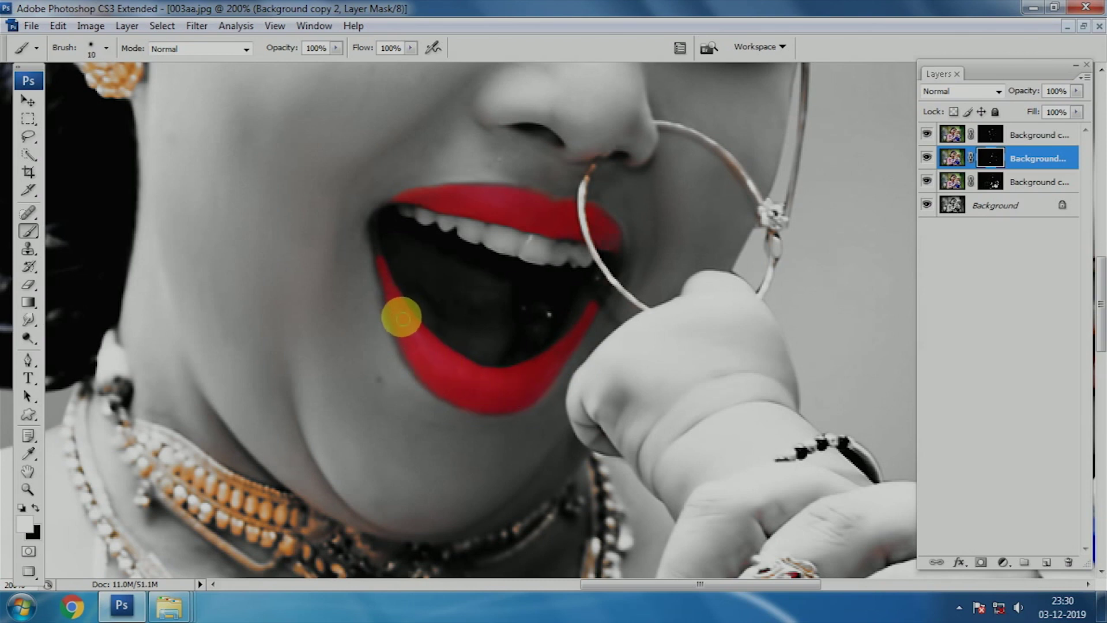
{"action": "left_click_drag", "start_coordinate": [527, 218], "coordinate": [437, 198]}
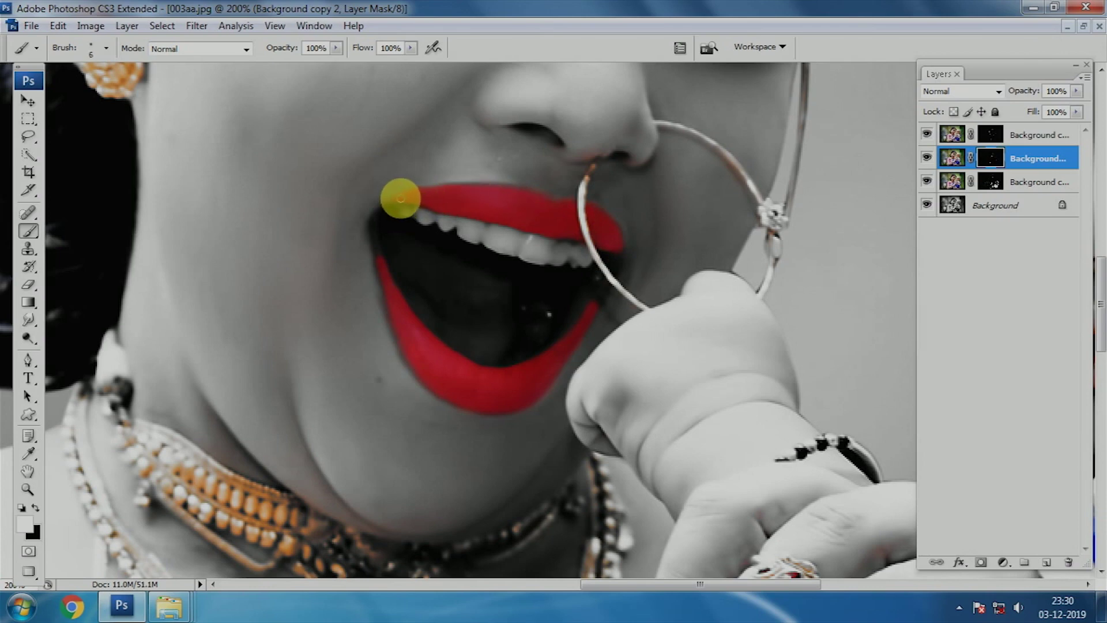
{"action": "mouse_move", "coordinate": [563, 198]}
{"action": "left_mouse_down"}
{"action": "mouse_move", "coordinate": [606, 268]}
{"action": "mouse_move", "coordinate": [608, 473]}
{"action": "left_mouse_up"}
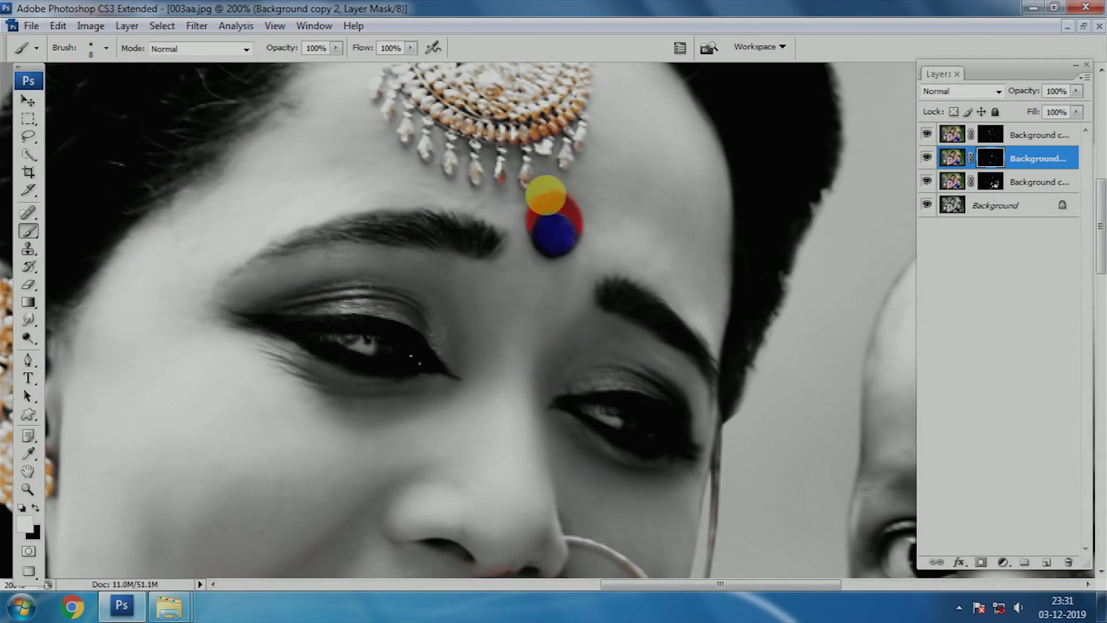
Paint the forehead bindi back into colour with a smaller brush, then pan to the baby's face
{"action": "key", "text": "bracketleft"}
{"action": "key", "text": "bracketleft"}
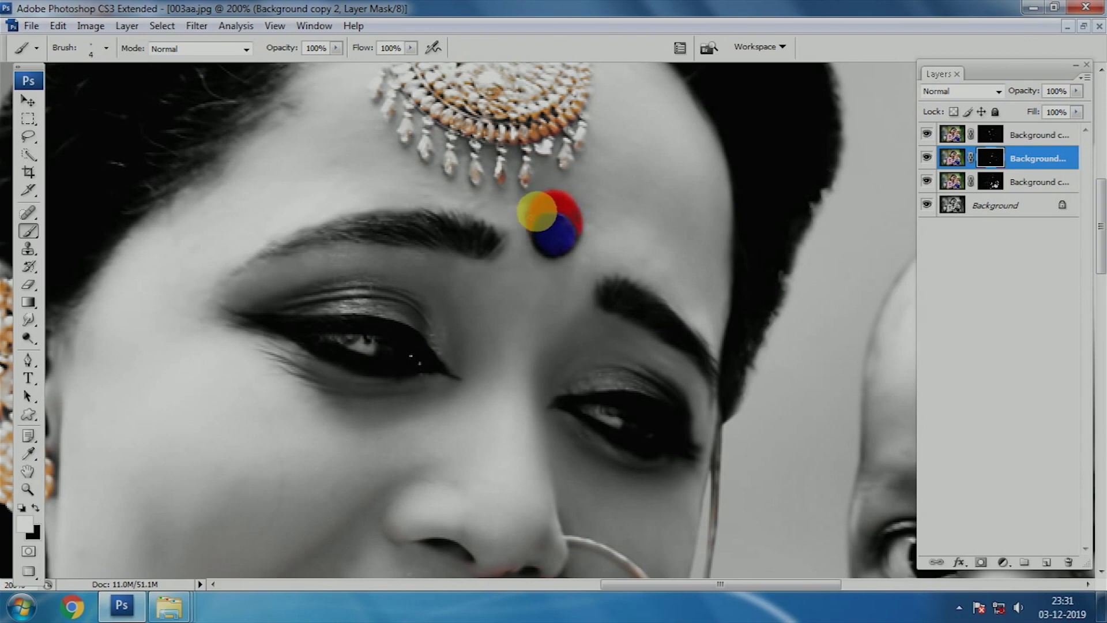
{"action": "left_click", "coordinate": [554, 216]}
{"action": "key", "text": "ctrl+minus"}
{"action": "key", "text": "ctrl+minus"}
{"action": "key", "text": "ctrl+minus"}
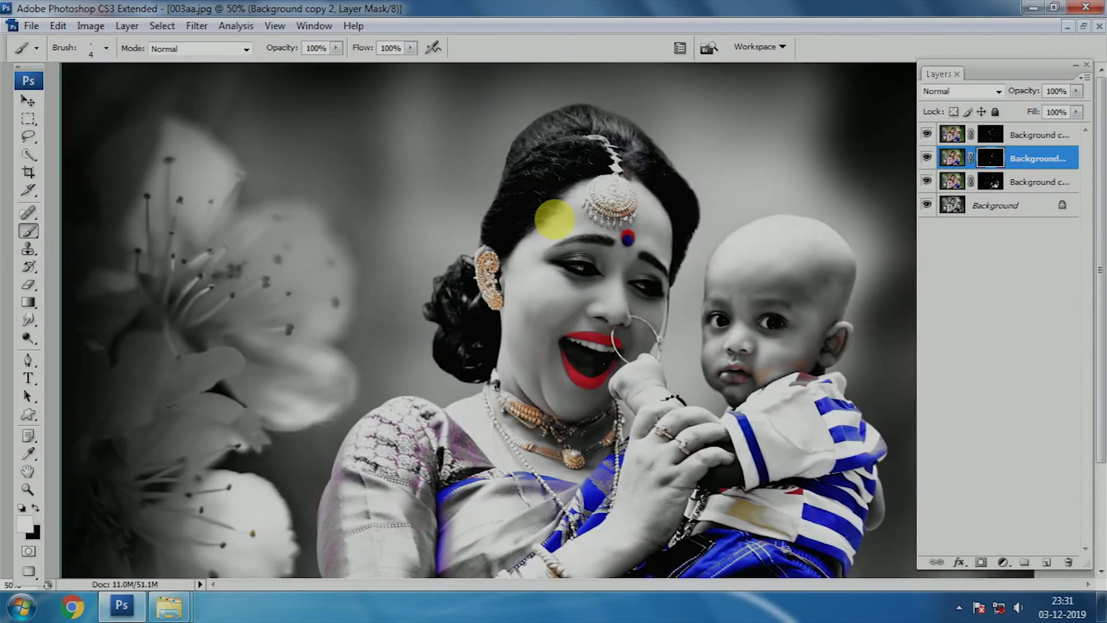
{"action": "key", "text": "ctrl+plus"}
{"action": "key", "text": "ctrl+plus"}
{"action": "left_click_drag", "start_coordinate": [650, 363], "coordinate": [440, 289]}
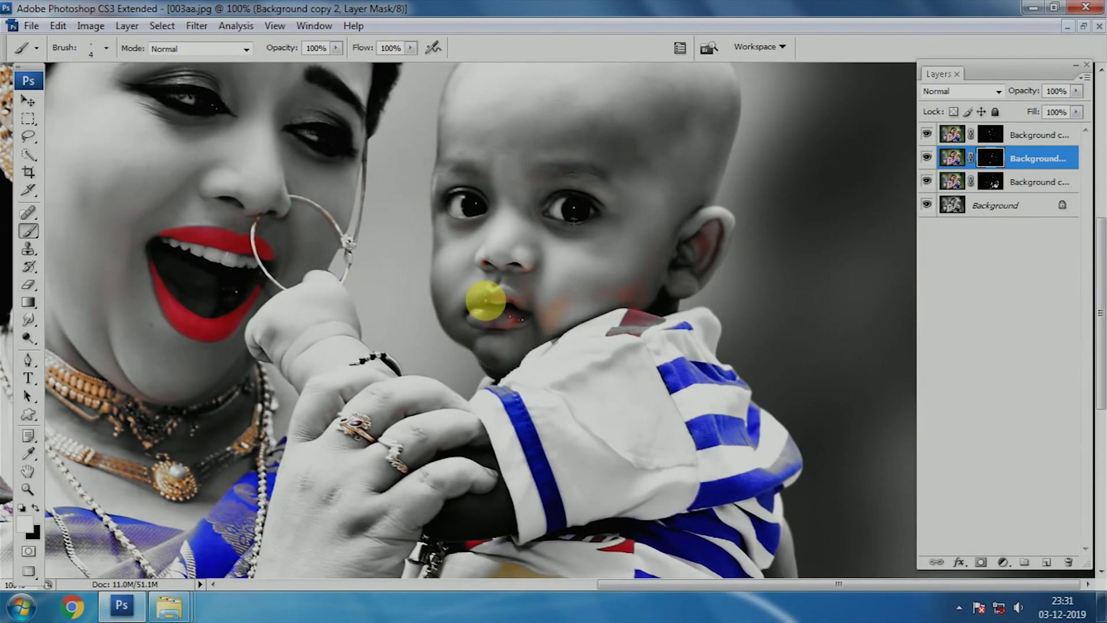
{"action": "key", "text": "bracketright"}
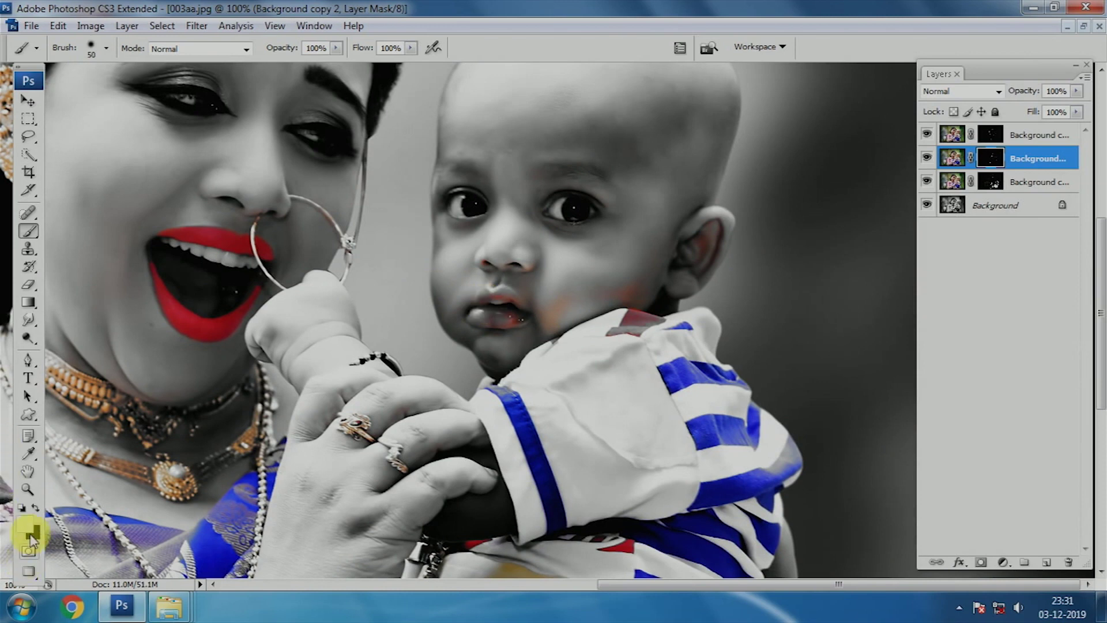
Paint black on the mask to remove the red tint from the baby's lips, ear and collar
{"action": "left_click", "coordinate": [36, 509]}
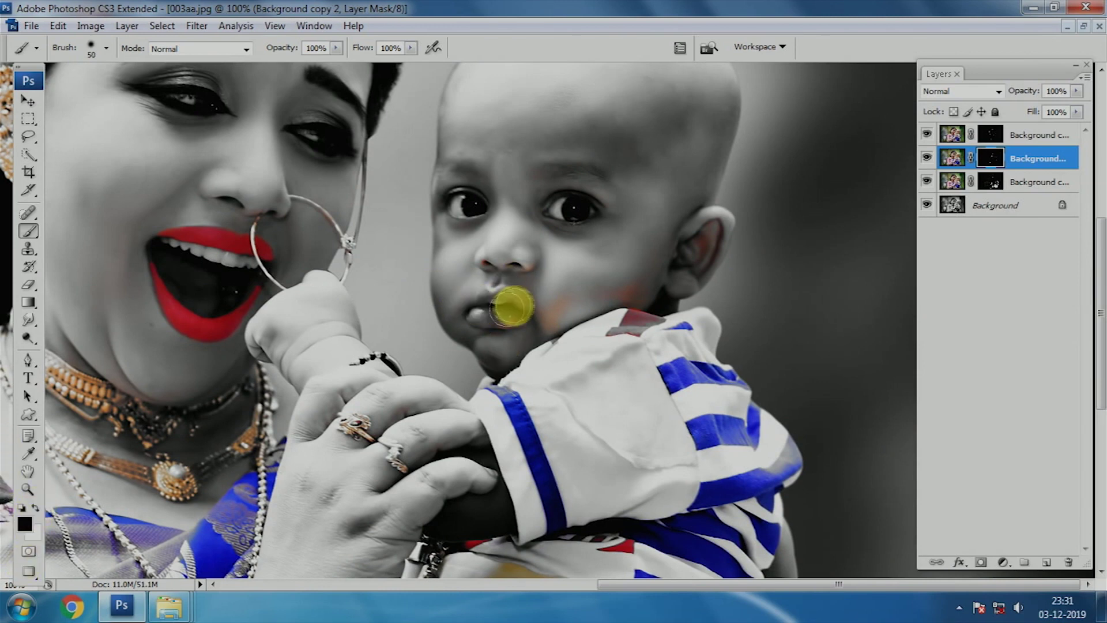
{"action": "left_click_drag", "start_coordinate": [512, 306], "coordinate": [479, 316]}
{"action": "left_click_drag", "start_coordinate": [701, 234], "coordinate": [711, 224]}
{"action": "mouse_move", "coordinate": [637, 308]}
{"action": "left_mouse_down"}
{"action": "mouse_move", "coordinate": [551, 317]}
{"action": "mouse_move", "coordinate": [553, 292]}
{"action": "mouse_move", "coordinate": [490, 301]}
{"action": "left_mouse_up"}
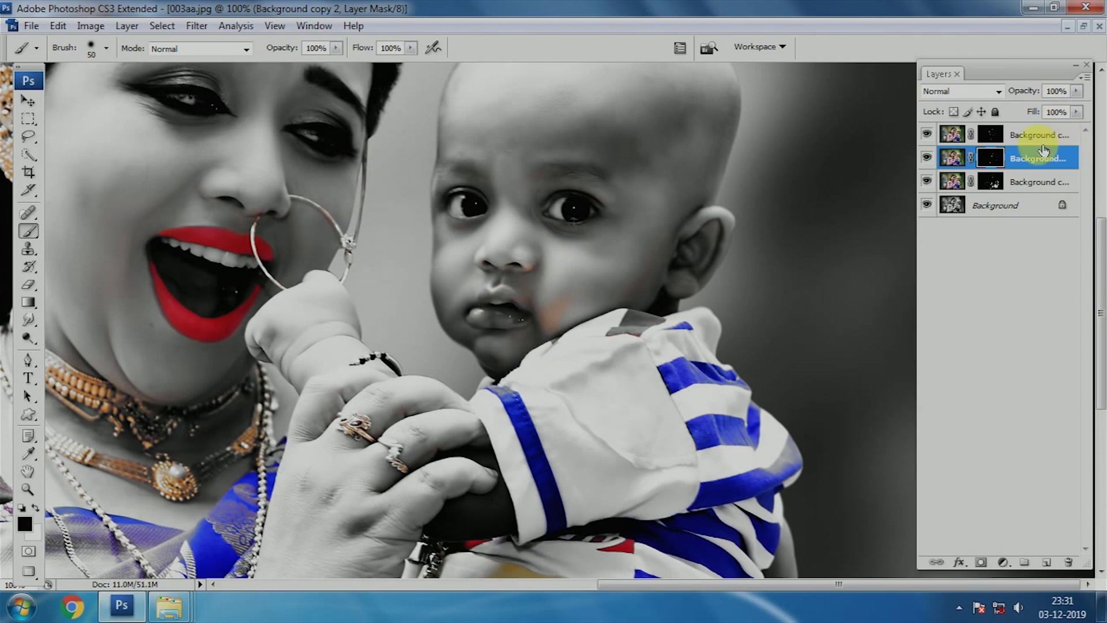
{"action": "left_click", "coordinate": [995, 135]}
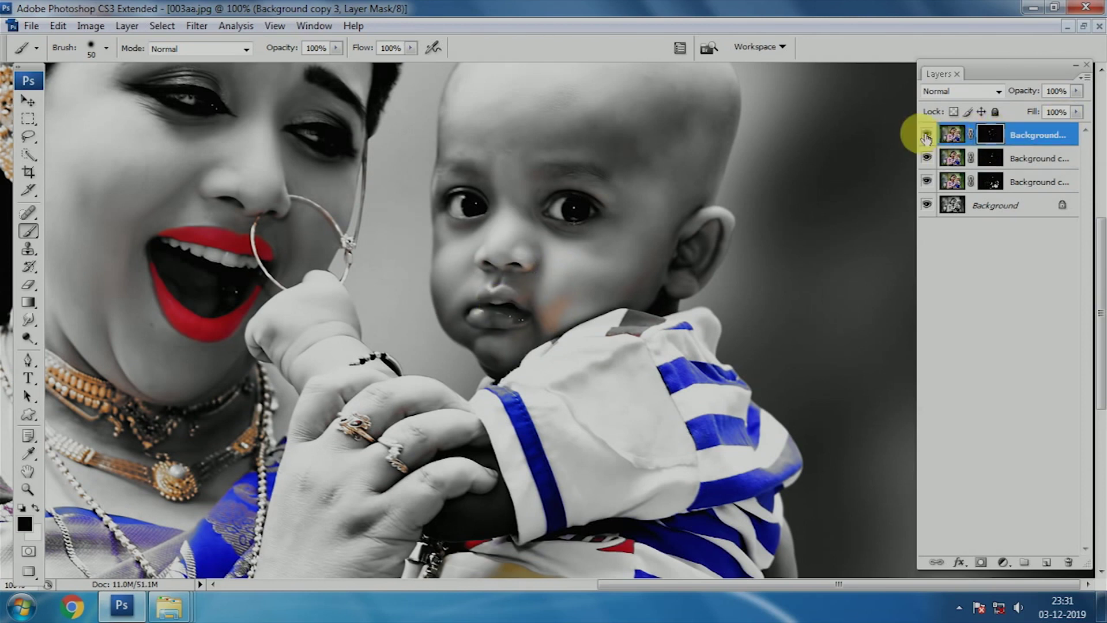
Compare the top colour layer on and off, then paint out the orange tint on the baby's cheek
{"action": "left_click", "coordinate": [928, 135]}
{"action": "left_click", "coordinate": [927, 134]}
{"action": "left_click_drag", "start_coordinate": [558, 273], "coordinate": [549, 307]}
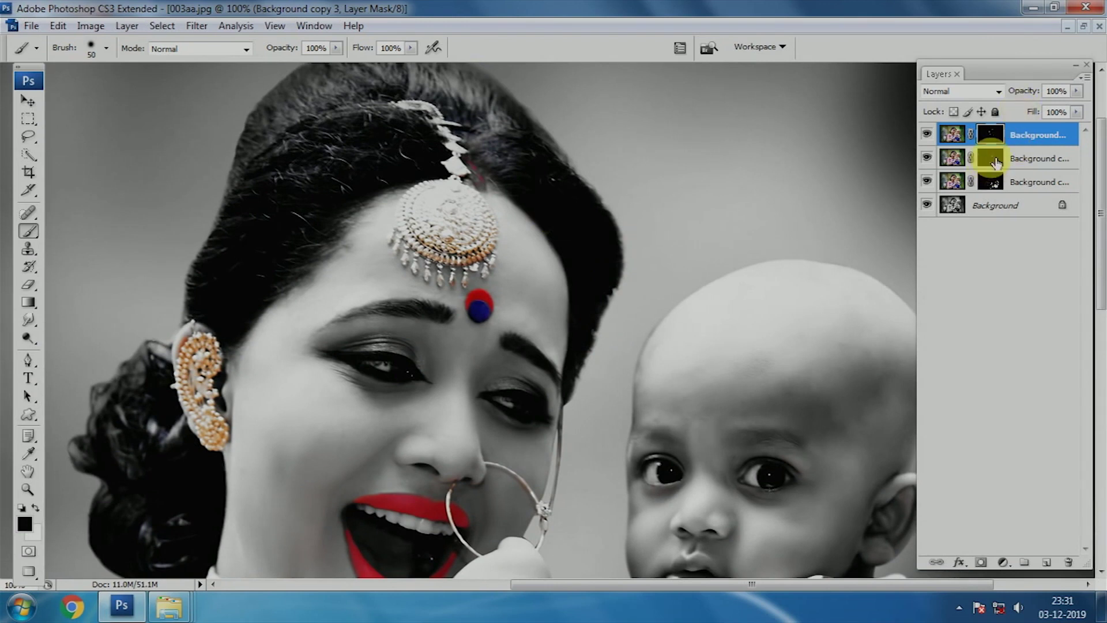
Hide the lips-and-bindi layer, select Background copy 2's mask, and zoom to 200%
{"action": "left_click", "coordinate": [928, 158]}
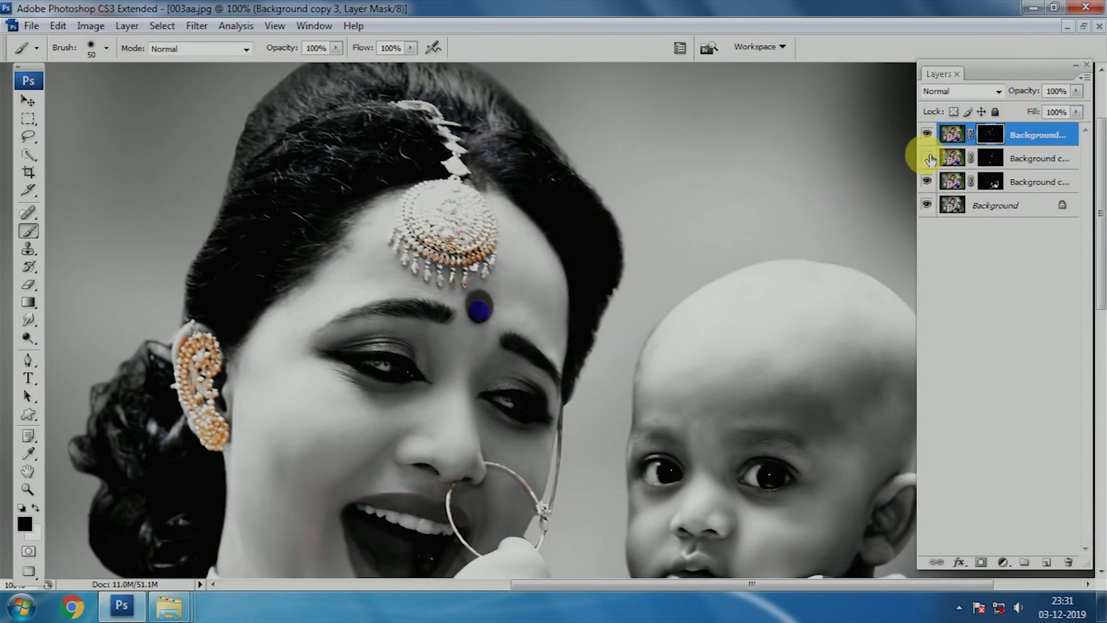
{"action": "left_click", "coordinate": [983, 161]}
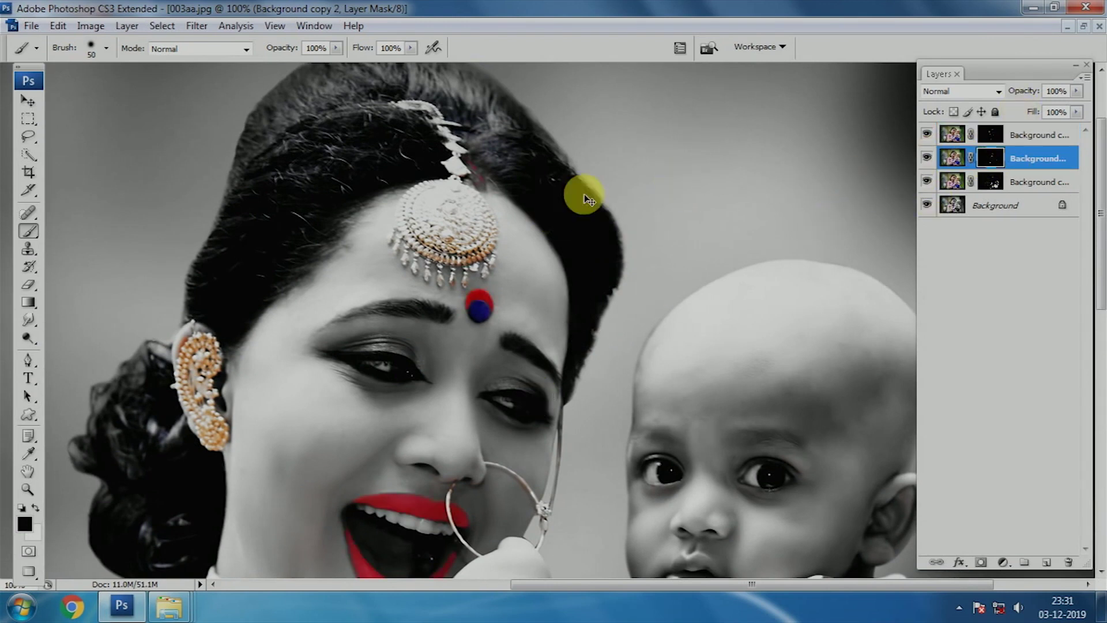
{"action": "key", "text": "ctrl+plus"}
{"action": "key", "text": "ctrl+plus"}
{"action": "key", "text": "ctrl+minus"}
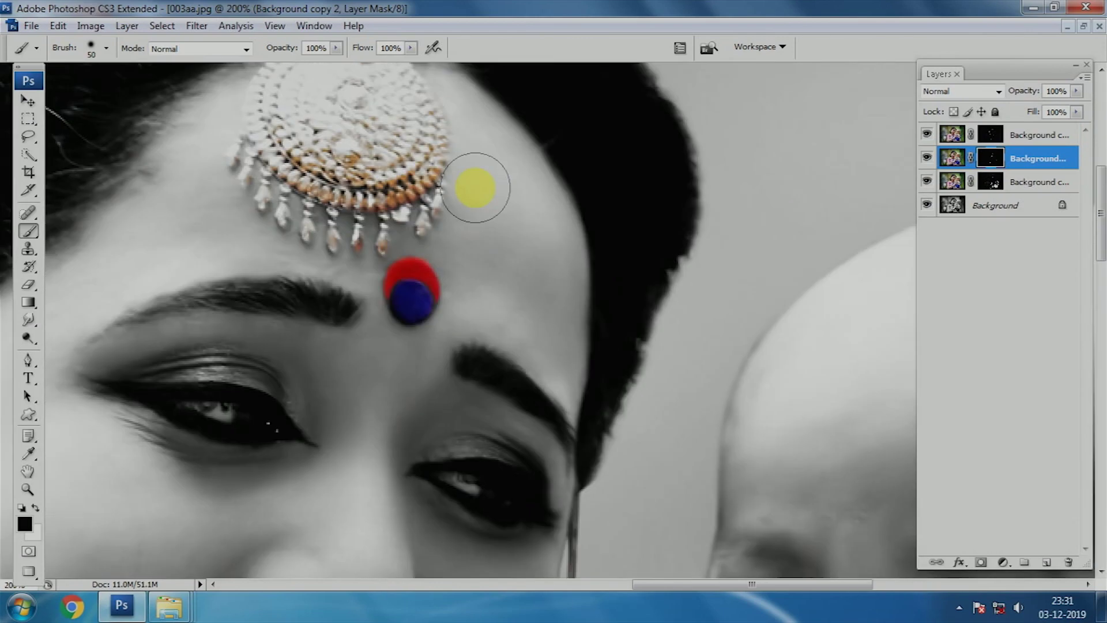
Paint white with a size-25 brush on the Background copy 2 mask over the pink hair ornament
{"action": "mouse_move", "coordinate": [406, 256]}
{"action": "left_mouse_down"}
{"action": "mouse_move", "coordinate": [435, 250]}
{"action": "mouse_move", "coordinate": [460, 277]}
{"action": "left_mouse_up"}
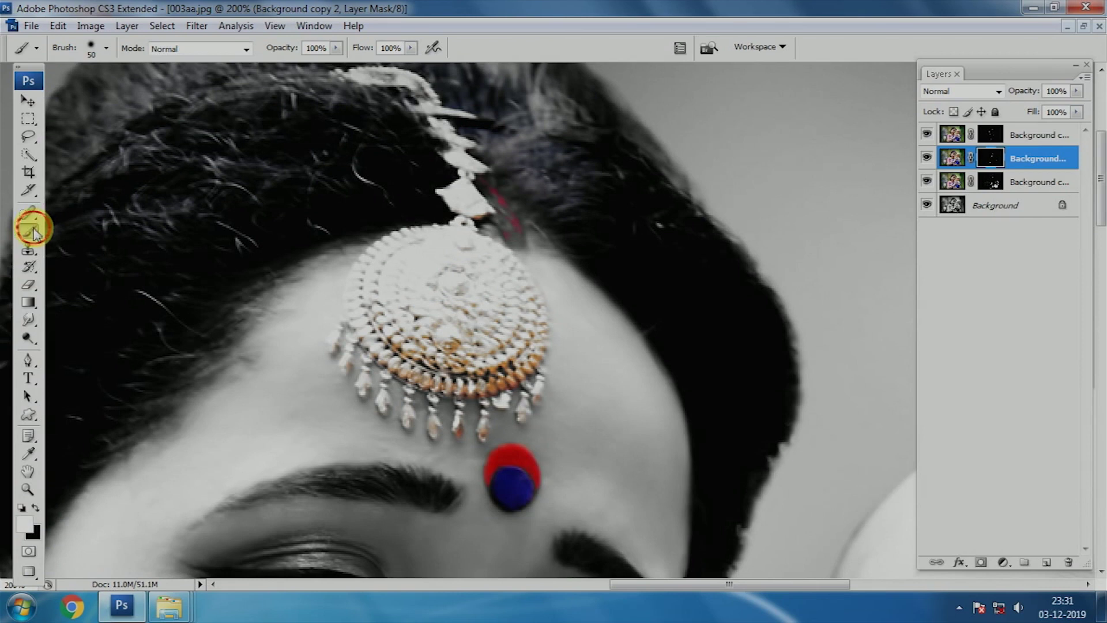
{"action": "key", "text": "bracketleft"}
{"action": "key", "text": "bracketleft"}
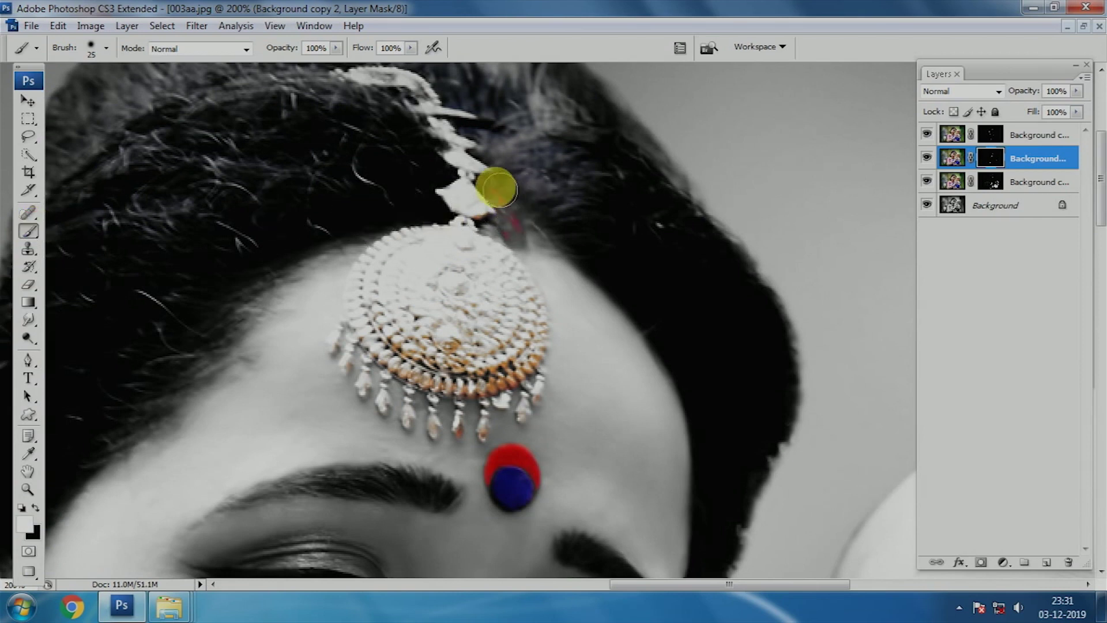
{"action": "mouse_move", "coordinate": [481, 184]}
{"action": "left_mouse_down"}
{"action": "mouse_move", "coordinate": [502, 190]}
{"action": "mouse_move", "coordinate": [484, 185]}
{"action": "mouse_move", "coordinate": [502, 193]}
{"action": "mouse_move", "coordinate": [492, 224]}
{"action": "mouse_move", "coordinate": [514, 234]}
{"action": "mouse_move", "coordinate": [516, 220]}
{"action": "mouse_move", "coordinate": [512, 242]}
{"action": "mouse_move", "coordinate": [490, 169]}
{"action": "mouse_move", "coordinate": [531, 225]}
{"action": "mouse_move", "coordinate": [488, 203]}
{"action": "left_mouse_up"}
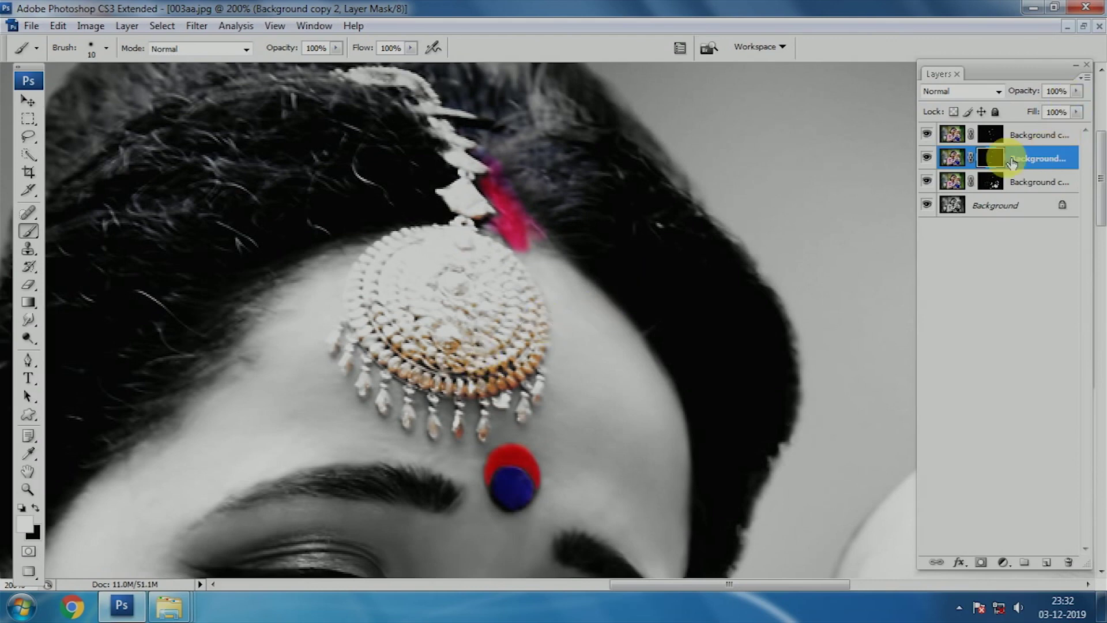
Zoom out to check the result, then zoom back in on the forehead jewel and target the Background copy 3 mask
{"action": "key", "text": "ctrl+minus"}
{"action": "key", "text": "ctrl+minus"}
{"action": "key", "text": "ctrl+minus"}
{"action": "key", "text": "ctrl+minus"}
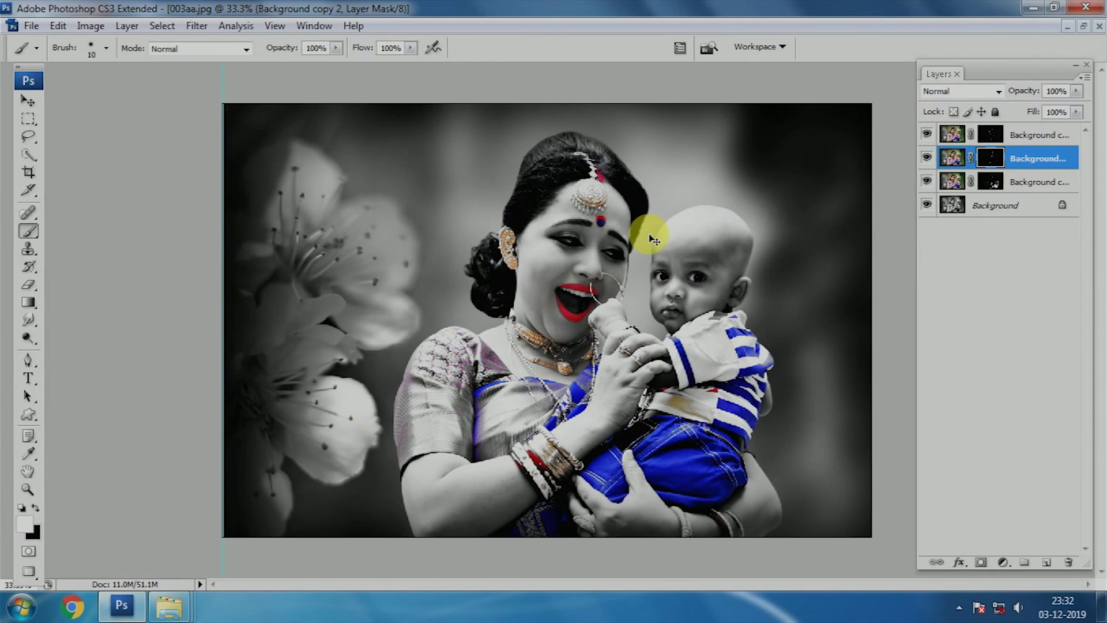
{"action": "key", "text": "ctrl+plus"}
{"action": "key", "text": "ctrl+plus"}
{"action": "key", "text": "ctrl+plus"}
{"action": "mouse_move", "coordinate": [585, 225]}
{"action": "left_mouse_down"}
{"action": "mouse_move", "coordinate": [518, 304]}
{"action": "mouse_move", "coordinate": [448, 419]}
{"action": "left_mouse_up"}
{"action": "key", "text": "ctrl+plus"}
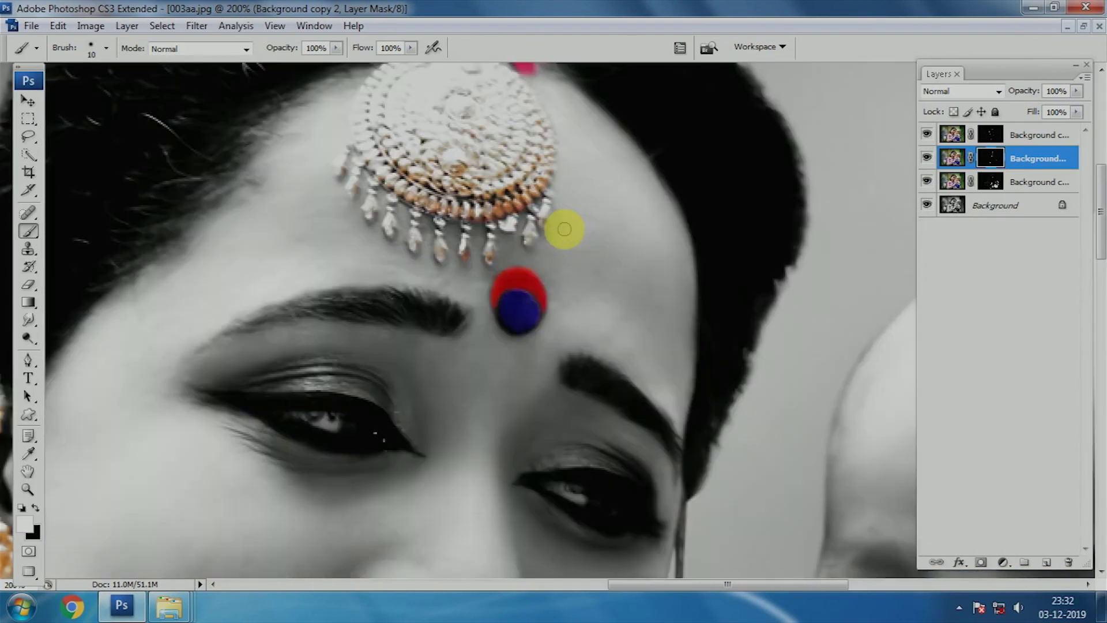
{"action": "left_click_drag", "start_coordinate": [593, 267], "coordinate": [614, 348]}
{"action": "left_click", "coordinate": [991, 135]}
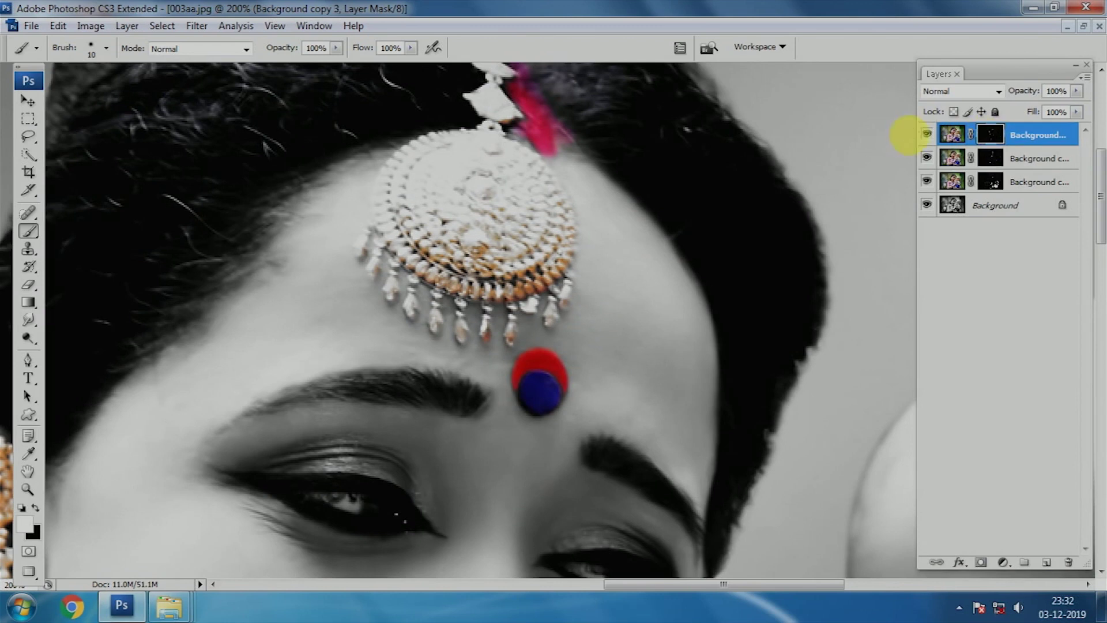
Paint gold back onto the forehead pendant's centre, left dangling drops and top piece with a small brush
{"action": "left_click", "coordinate": [930, 135]}
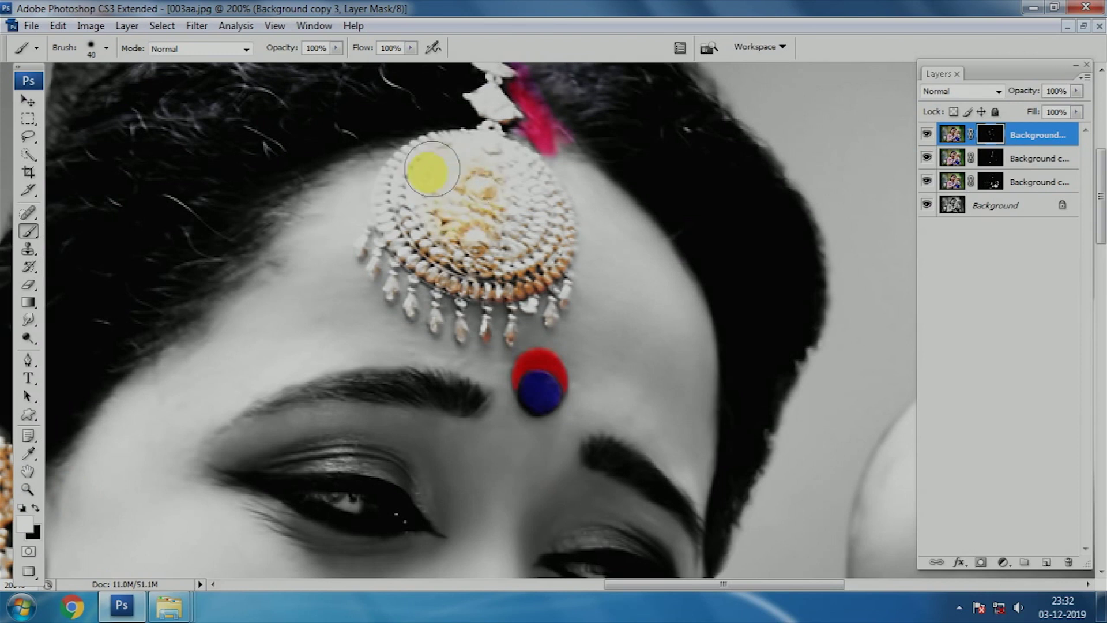
{"action": "mouse_move", "coordinate": [416, 202]}
{"action": "left_mouse_down"}
{"action": "mouse_move", "coordinate": [476, 240]}
{"action": "mouse_move", "coordinate": [499, 188]}
{"action": "mouse_move", "coordinate": [482, 247]}
{"action": "mouse_move", "coordinate": [407, 198]}
{"action": "mouse_move", "coordinate": [519, 247]}
{"action": "mouse_move", "coordinate": [533, 207]}
{"action": "left_mouse_up"}
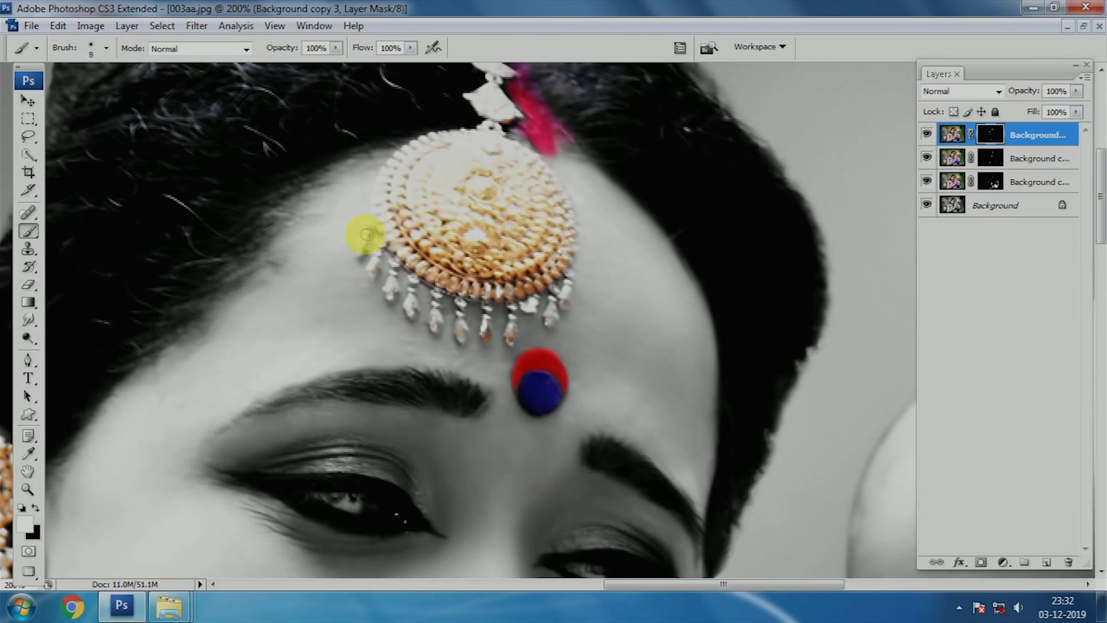
{"action": "mouse_move", "coordinate": [394, 288]}
{"action": "left_mouse_down"}
{"action": "mouse_move", "coordinate": [430, 317]}
{"action": "mouse_move", "coordinate": [509, 324]}
{"action": "mouse_move", "coordinate": [537, 297]}
{"action": "mouse_move", "coordinate": [546, 314]}
{"action": "mouse_move", "coordinate": [524, 136]}
{"action": "left_mouse_up"}
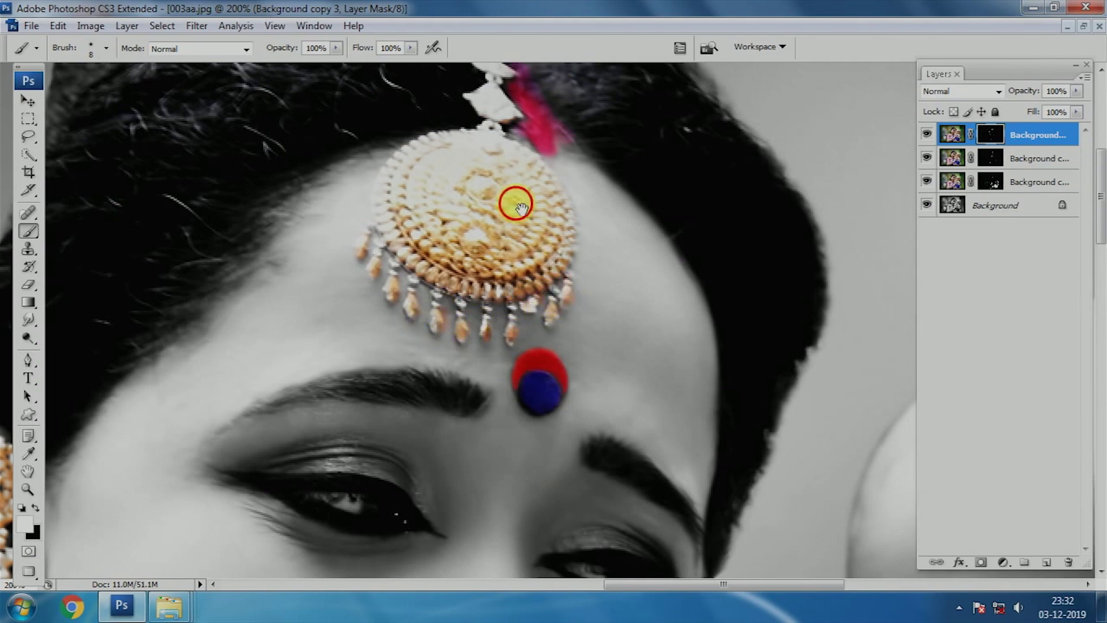
{"action": "scroll", "coordinate": [494, 204], "scroll_direction": "up", "scroll_amount": 3}
{"action": "mouse_move", "coordinate": [493, 204]}
{"action": "left_mouse_down"}
{"action": "mouse_move", "coordinate": [415, 148]}
{"action": "mouse_move", "coordinate": [396, 156]}
{"action": "mouse_move", "coordinate": [477, 185]}
{"action": "mouse_move", "coordinate": [458, 198]}
{"action": "mouse_move", "coordinate": [488, 230]}
{"action": "left_mouse_up"}
{"action": "key", "text": "bracketright"}
{"action": "key", "text": "bracketright"}
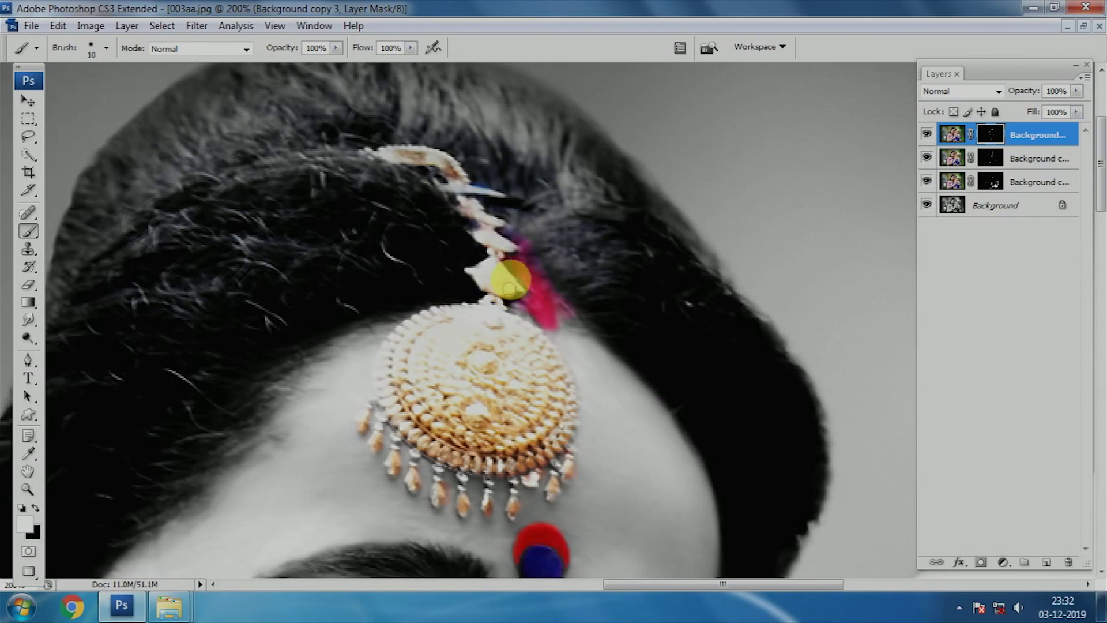
Paint white on the mask along the ear ornament, top to bottom, to restore its gold
{"action": "scroll", "coordinate": [510, 280], "scroll_direction": "down", "scroll_amount": 5}
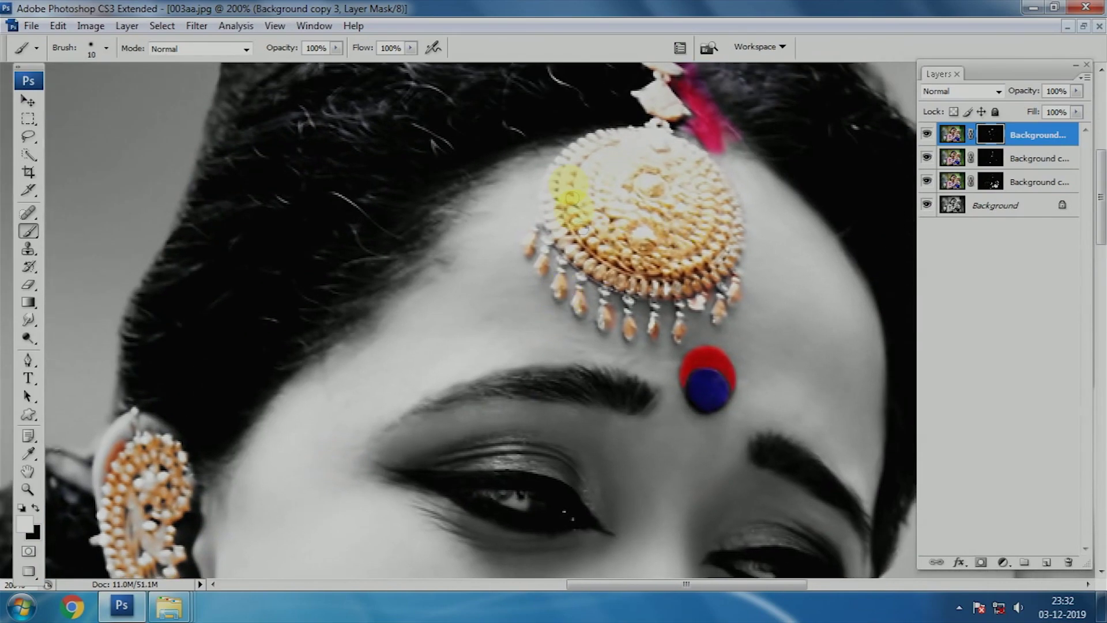
{"action": "scroll", "coordinate": [556, 204], "scroll_direction": "down", "scroll_amount": 5}
{"action": "scroll", "coordinate": [557, 205], "scroll_direction": "left", "scroll_amount": 5}
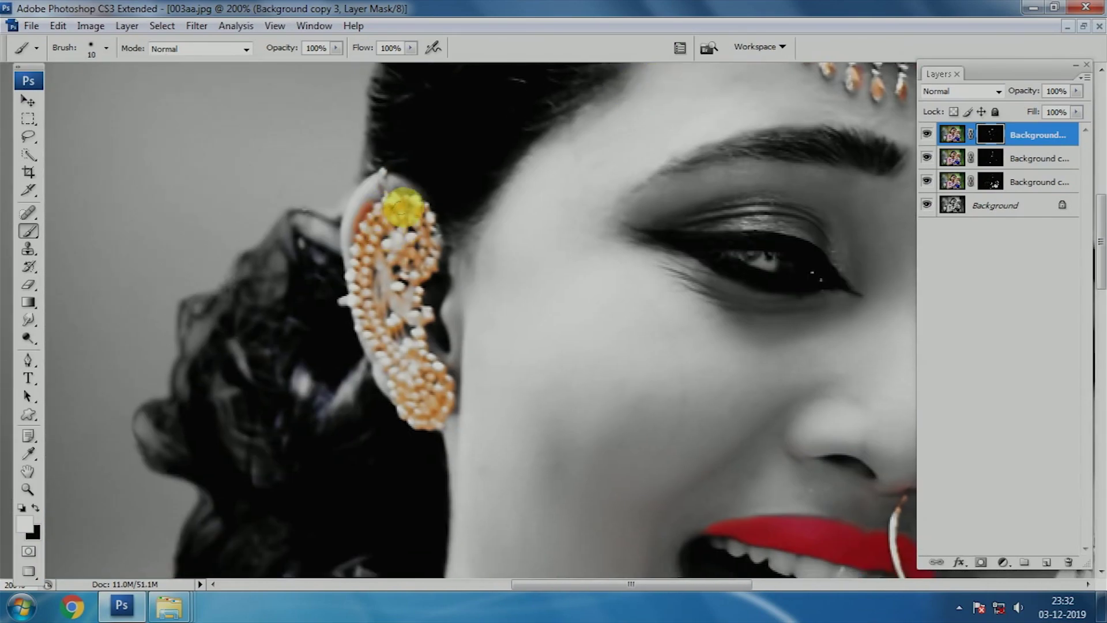
{"action": "key", "text": "x"}
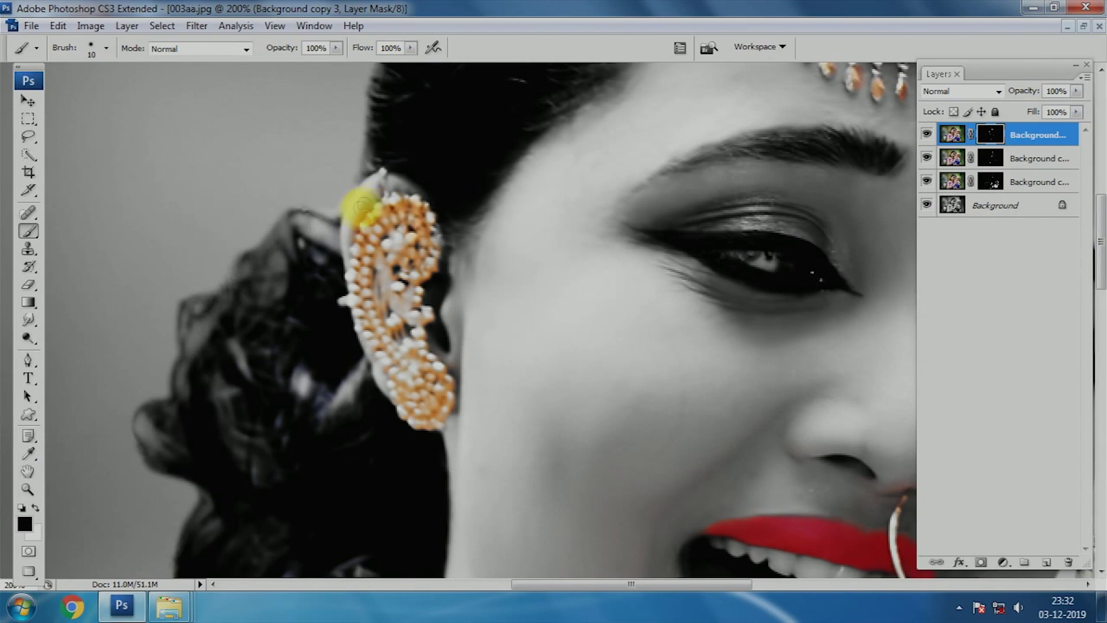
{"action": "key", "text": "x"}
{"action": "mouse_move", "coordinate": [366, 201]}
{"action": "left_mouse_down"}
{"action": "mouse_move", "coordinate": [427, 249]}
{"action": "mouse_move", "coordinate": [420, 321]}
{"action": "left_mouse_up"}
{"action": "scroll", "coordinate": [404, 276], "scroll_direction": "down", "scroll_amount": 3}
{"action": "mouse_move", "coordinate": [371, 222]}
{"action": "left_mouse_down"}
{"action": "mouse_move", "coordinate": [421, 321]}
{"action": "mouse_move", "coordinate": [428, 310]}
{"action": "left_mouse_up"}
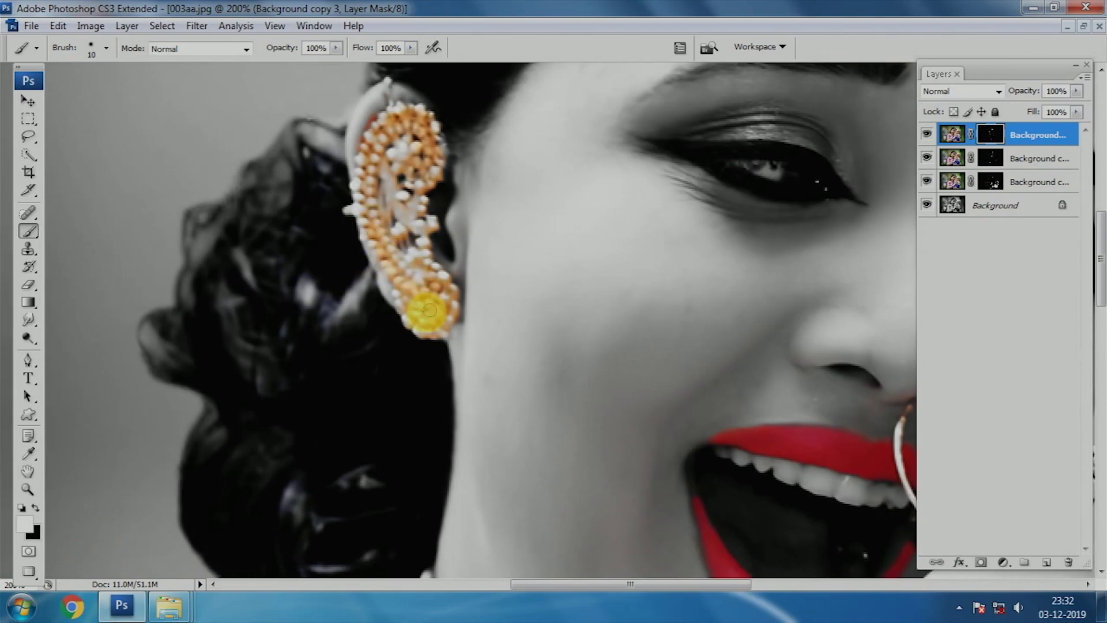
Enlarge the brush to 25 and paint gold back onto the upper necklace
{"action": "scroll", "coordinate": [429, 311], "scroll_direction": "down", "scroll_amount": 10}
{"action": "key", "text": "bracketright"}
{"action": "mouse_move", "coordinate": [493, 381]}
{"action": "left_mouse_down"}
{"action": "mouse_move", "coordinate": [363, 252]}
{"action": "mouse_move", "coordinate": [408, 248]}
{"action": "left_mouse_up"}
Restore gold on the pendant below the choker, using a size-20 brush for its lower centre
{"action": "key", "text": "p"}
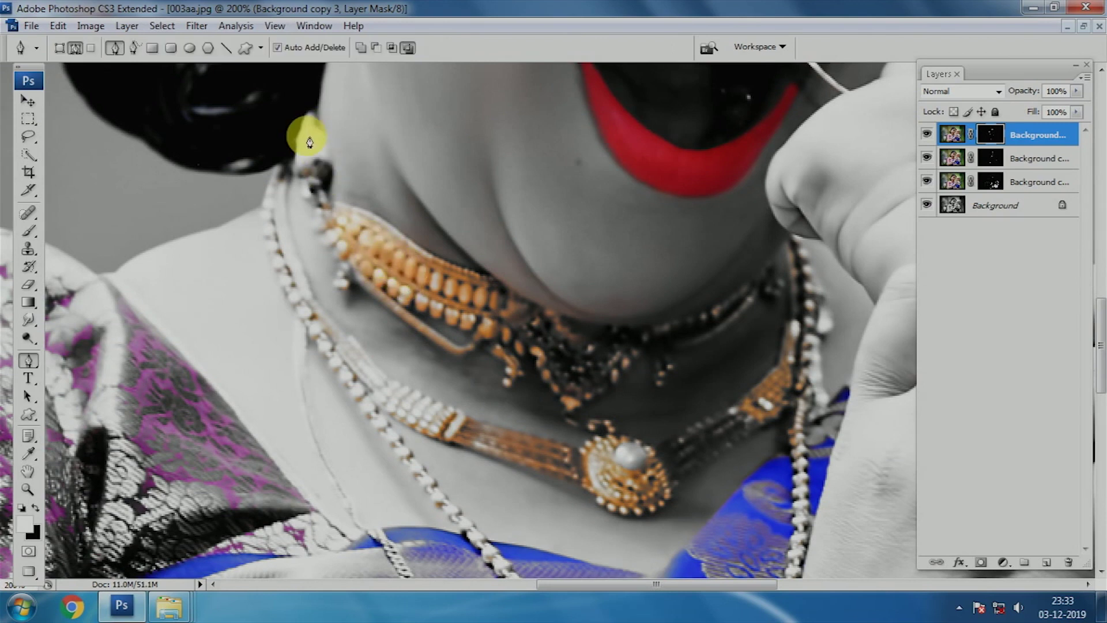
{"action": "key", "text": "b"}
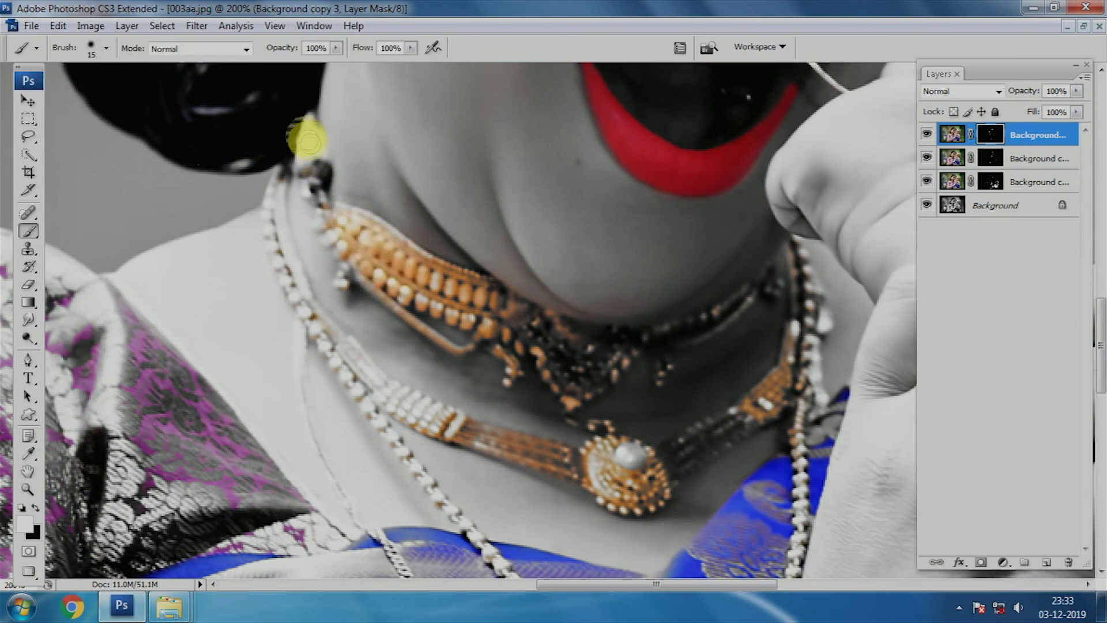
{"action": "left_click_drag", "start_coordinate": [525, 321], "coordinate": [546, 358]}
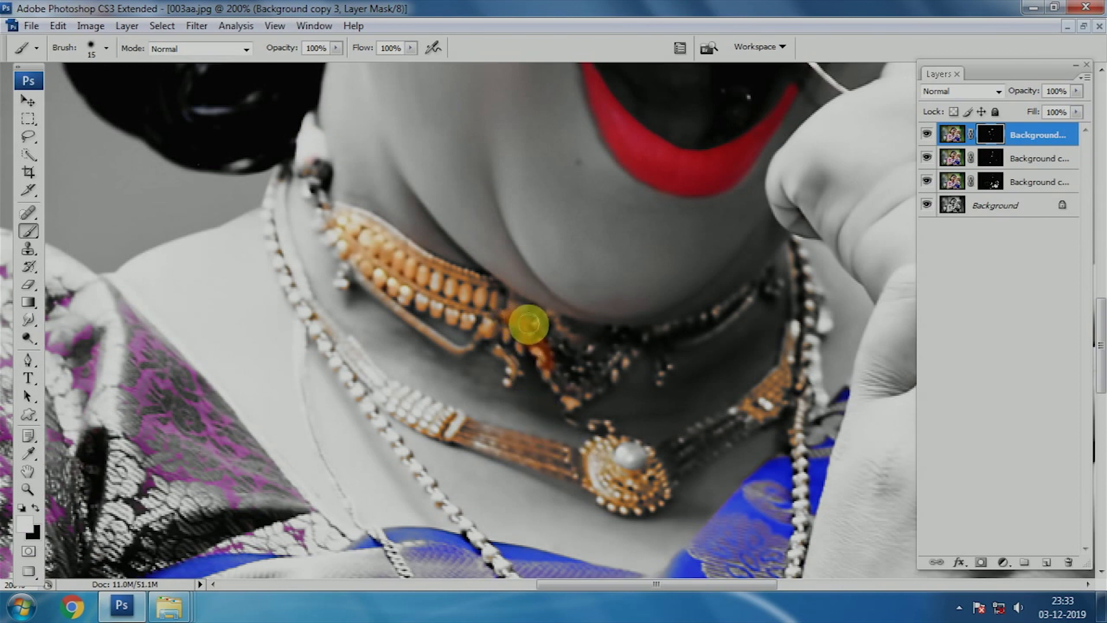
{"action": "mouse_move", "coordinate": [526, 326]}
{"action": "left_mouse_down"}
{"action": "mouse_move", "coordinate": [586, 383]}
{"action": "mouse_move", "coordinate": [666, 324]}
{"action": "left_mouse_up"}
{"action": "key", "text": "bracketright"}
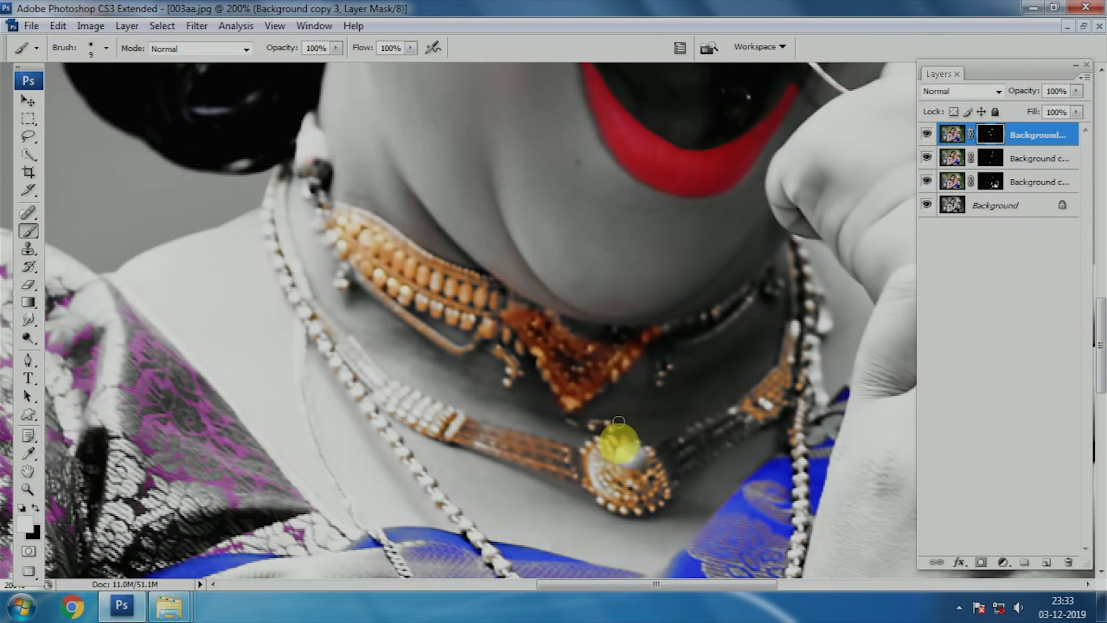
{"action": "mouse_move", "coordinate": [618, 455]}
{"action": "left_mouse_down"}
{"action": "mouse_move", "coordinate": [646, 473]}
{"action": "mouse_move", "coordinate": [719, 437]}
{"action": "mouse_move", "coordinate": [689, 425]}
{"action": "mouse_move", "coordinate": [558, 455]}
{"action": "mouse_move", "coordinate": [496, 444]}
{"action": "mouse_move", "coordinate": [394, 404]}
{"action": "mouse_move", "coordinate": [358, 334]}
{"action": "mouse_move", "coordinate": [408, 438]}
{"action": "left_mouse_up"}
{"action": "key", "text": "bracketleft"}
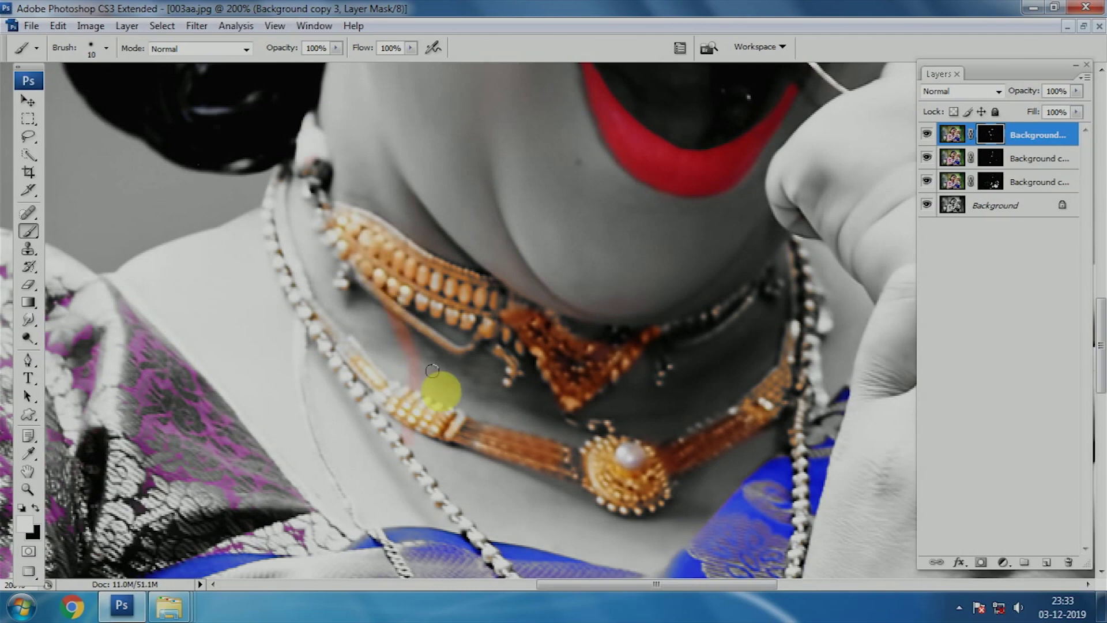
With a size-15 brush, paint gold back onto the necklace beads and the right necklace strand
{"action": "left_click_drag", "start_coordinate": [377, 365], "coordinate": [365, 284]}
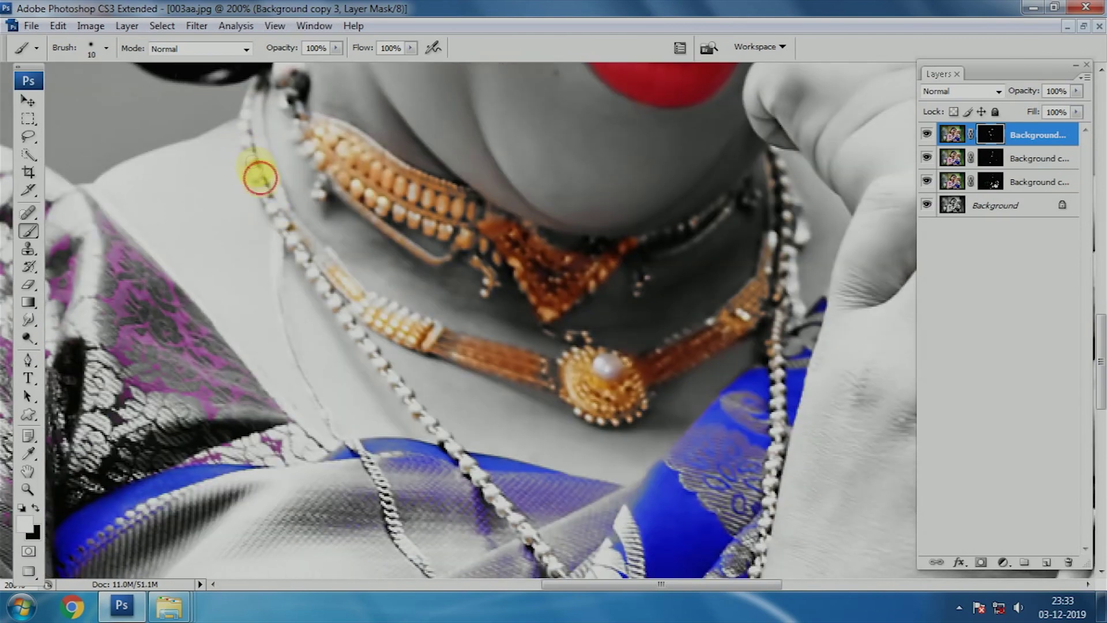
{"action": "scroll", "coordinate": [309, 260], "scroll_direction": "up", "scroll_amount": 3}
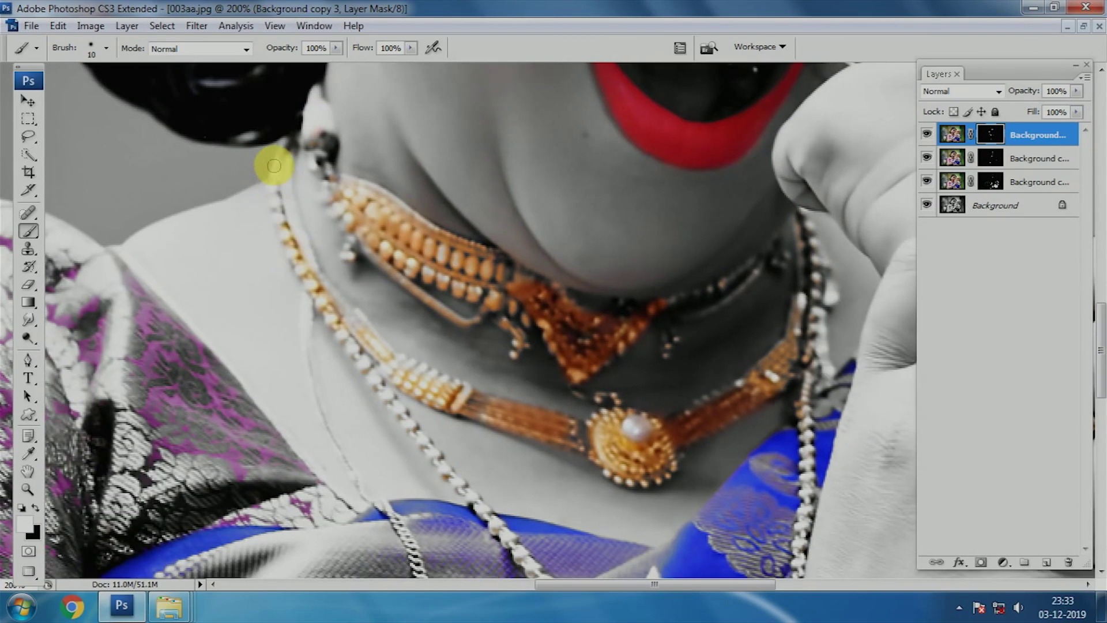
{"action": "scroll", "coordinate": [396, 228], "scroll_direction": "down", "scroll_amount": 5}
{"action": "scroll", "coordinate": [409, 254], "scroll_direction": "down", "scroll_amount": 4}
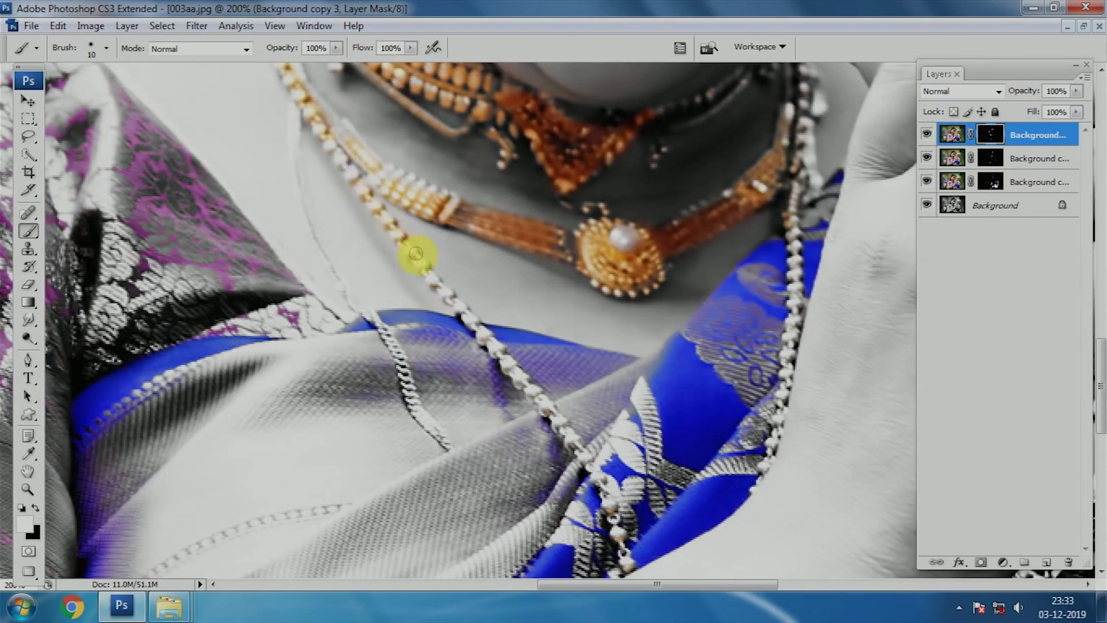
{"action": "mouse_move", "coordinate": [563, 458]}
{"action": "left_mouse_down"}
{"action": "mouse_move", "coordinate": [482, 272]}
{"action": "mouse_move", "coordinate": [600, 456]}
{"action": "left_mouse_up"}
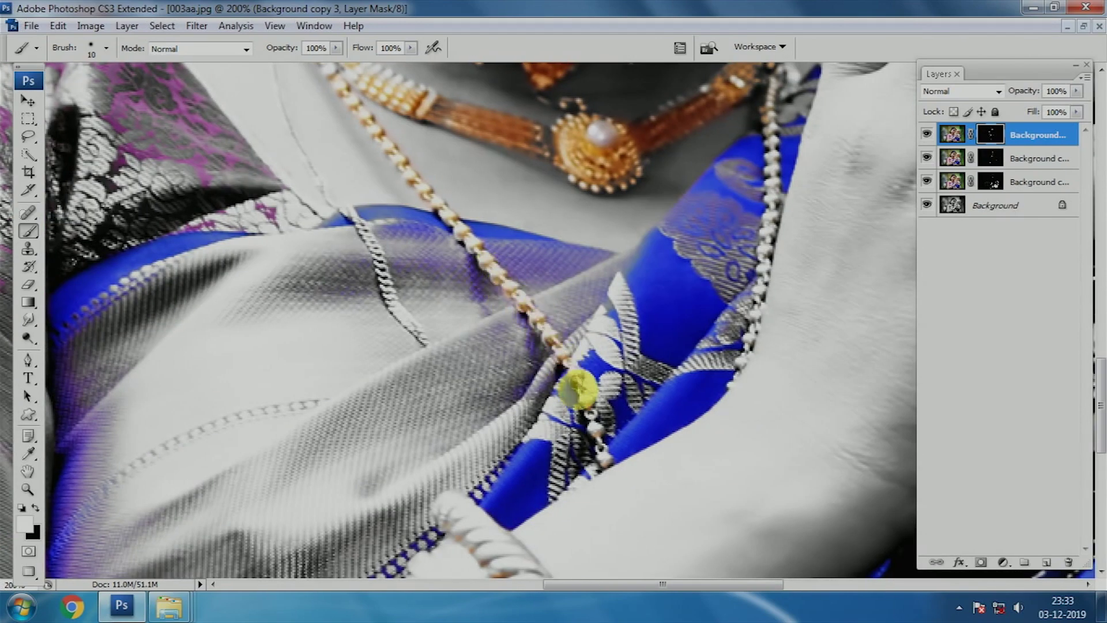
{"action": "mouse_move", "coordinate": [692, 304]}
{"action": "left_mouse_down"}
{"action": "mouse_move", "coordinate": [694, 322]}
{"action": "mouse_move", "coordinate": [611, 445]}
{"action": "left_mouse_up"}
{"action": "mouse_move", "coordinate": [716, 148]}
{"action": "left_mouse_down"}
{"action": "mouse_move", "coordinate": [697, 198]}
{"action": "mouse_move", "coordinate": [662, 396]}
{"action": "mouse_move", "coordinate": [685, 340]}
{"action": "left_mouse_up"}
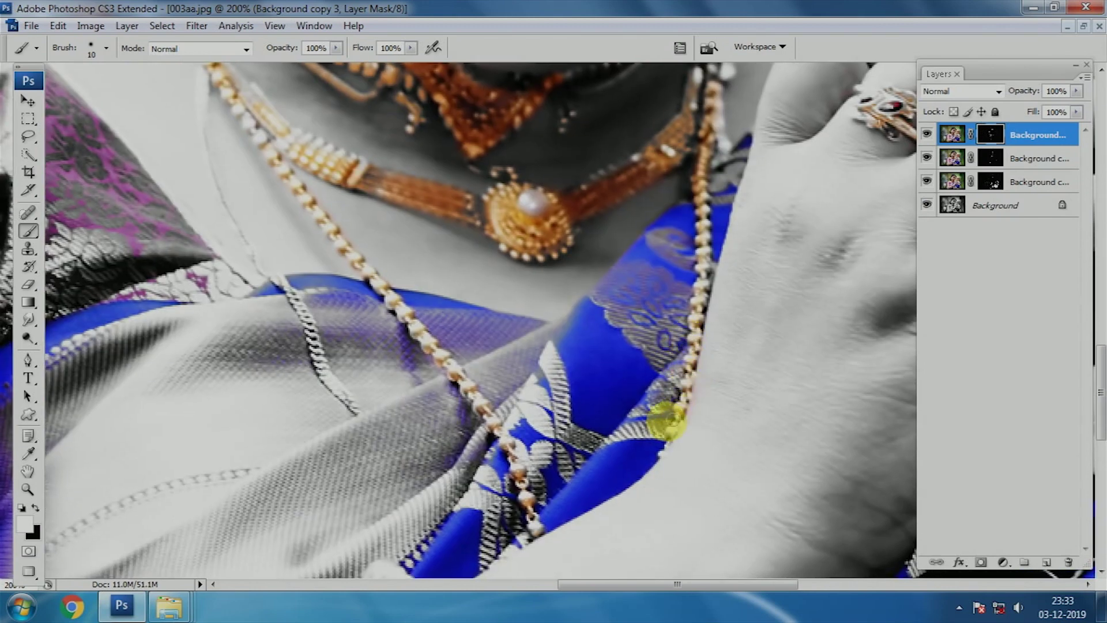
Paint gold onto the choker band, the long necklace strand and the grey chain over the sari
{"action": "left_click_drag", "start_coordinate": [735, 71], "coordinate": [704, 259]}
{"action": "mouse_move", "coordinate": [573, 272]}
{"action": "left_mouse_down"}
{"action": "mouse_move", "coordinate": [549, 262]}
{"action": "mouse_move", "coordinate": [638, 217]}
{"action": "mouse_move", "coordinate": [536, 277]}
{"action": "mouse_move", "coordinate": [586, 257]}
{"action": "left_mouse_up"}
{"action": "mouse_move", "coordinate": [184, 113]}
{"action": "left_mouse_down"}
{"action": "mouse_move", "coordinate": [275, 167]}
{"action": "mouse_move", "coordinate": [293, 193]}
{"action": "left_mouse_up"}
{"action": "left_click_drag", "start_coordinate": [319, 260], "coordinate": [396, 185]}
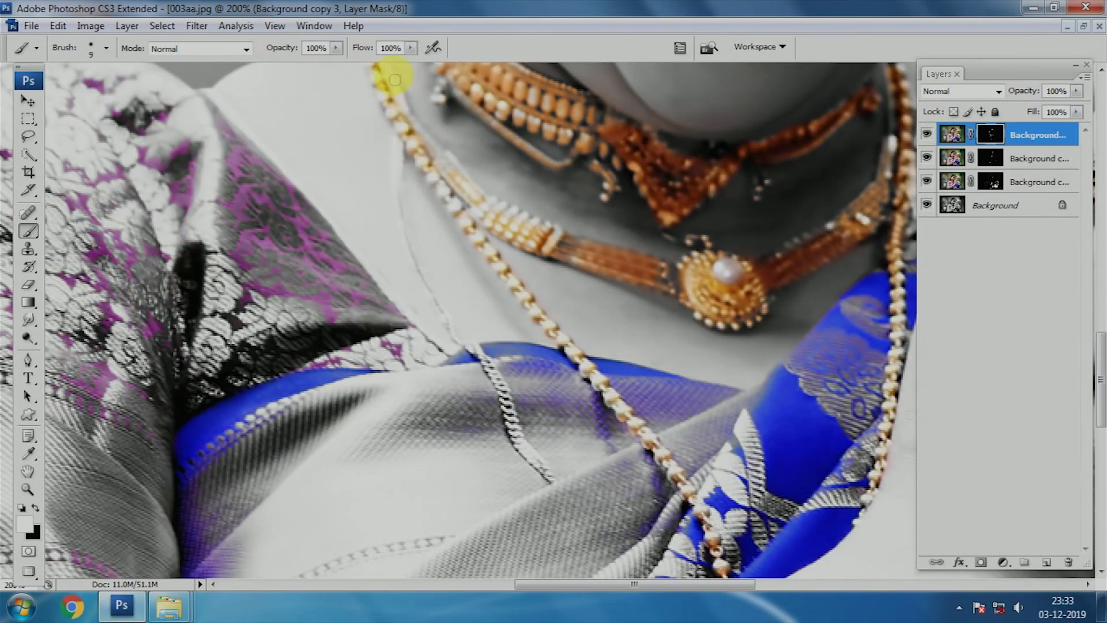
{"action": "left_click_drag", "start_coordinate": [394, 80], "coordinate": [410, 134]}
{"action": "mouse_move", "coordinate": [457, 200]}
{"action": "left_mouse_down"}
{"action": "mouse_move", "coordinate": [445, 223]}
{"action": "mouse_move", "coordinate": [388, 159]}
{"action": "left_mouse_up"}
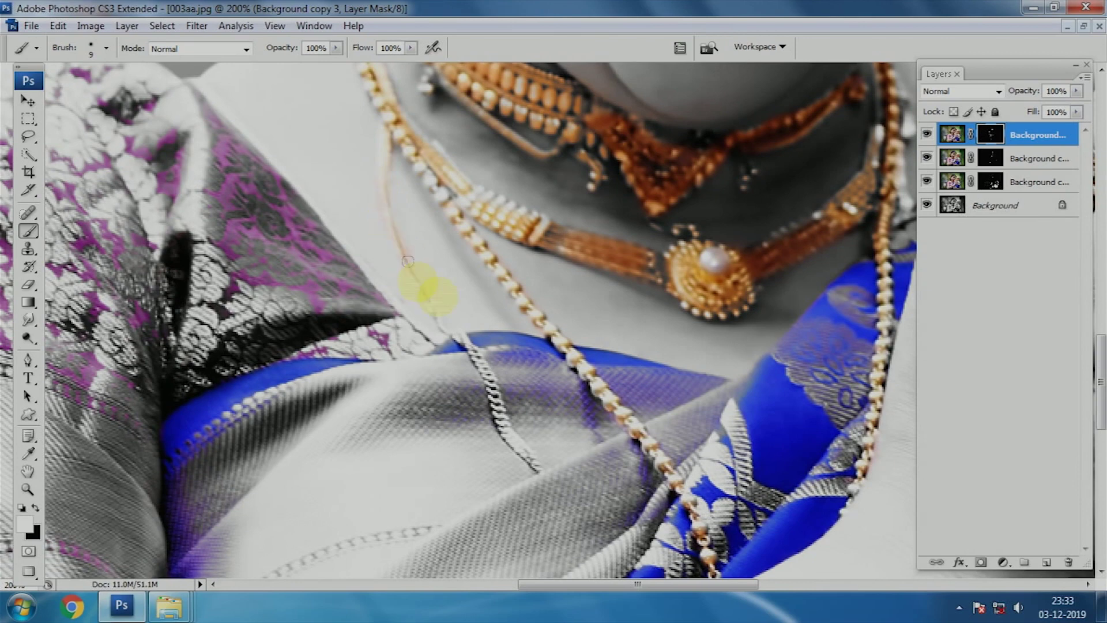
{"action": "left_click_drag", "start_coordinate": [408, 261], "coordinate": [395, 179]}
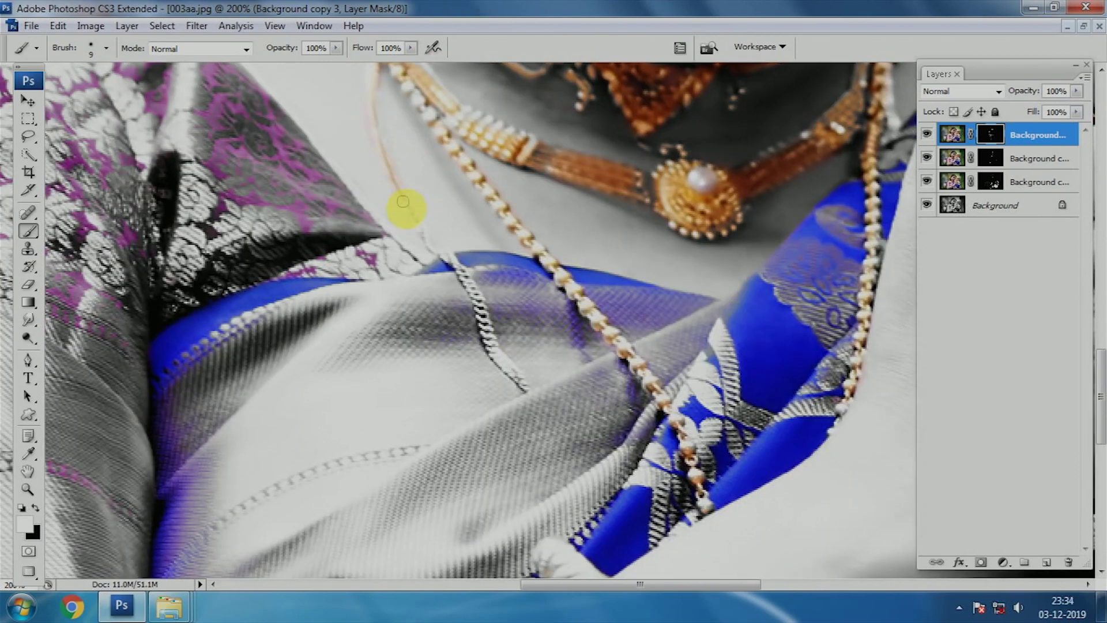
{"action": "left_click_drag", "start_coordinate": [469, 278], "coordinate": [522, 392]}
Finish colouring the chain strand gold and zoom back in on the jewellery
{"action": "left_click_drag", "start_coordinate": [855, 269], "coordinate": [771, 370]}
{"action": "left_click", "coordinate": [801, 323]}
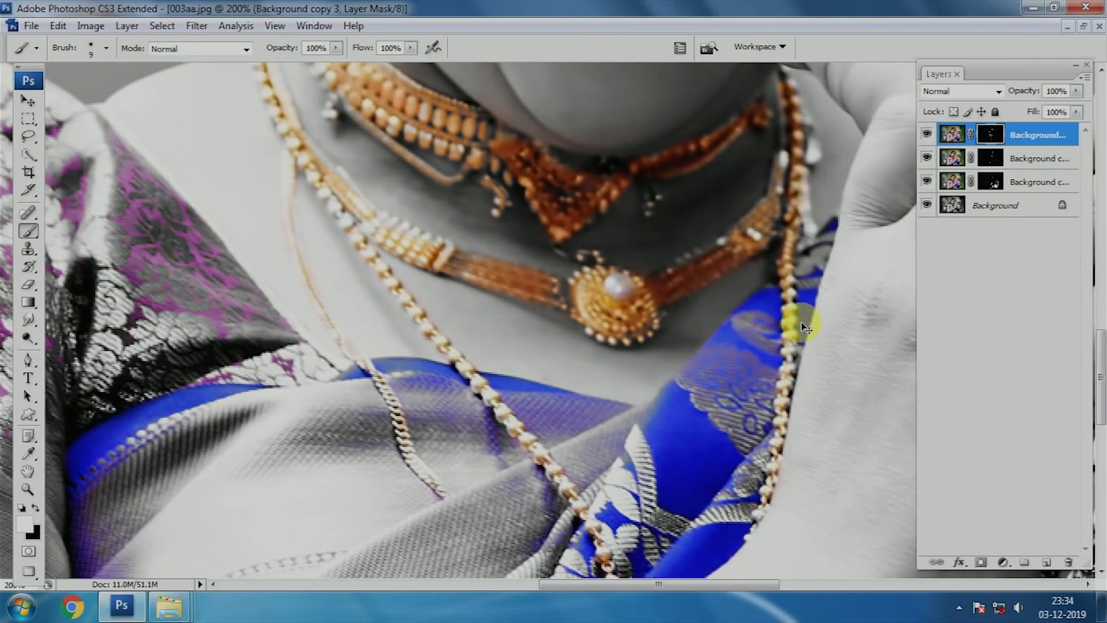
{"action": "key", "text": "ctrl+minus"}
{"action": "key", "text": "ctrl+minus"}
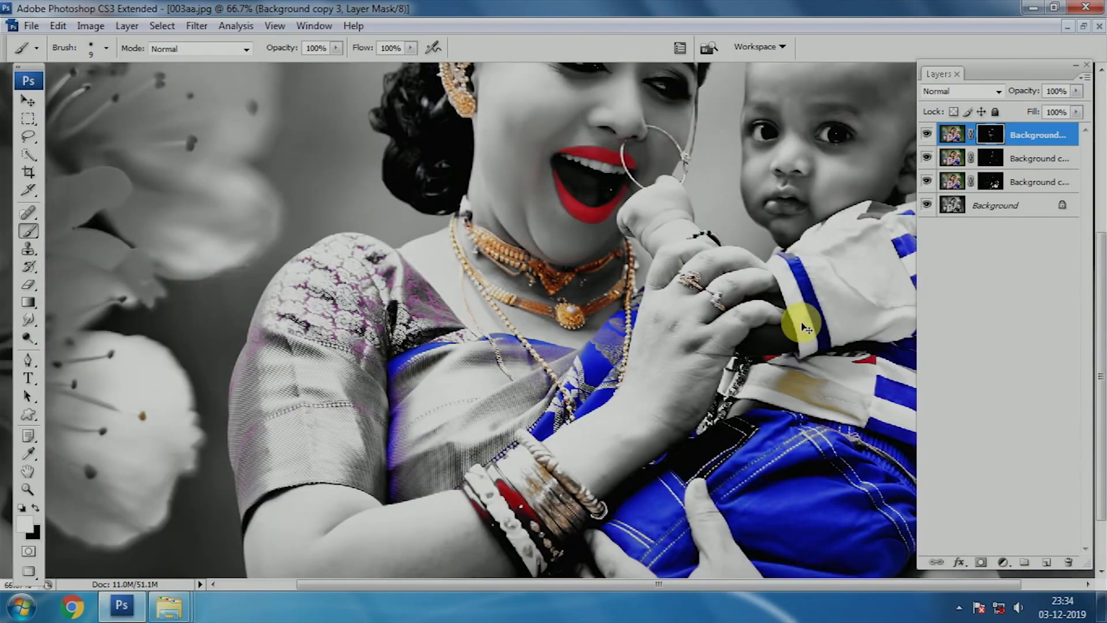
{"action": "key", "text": "ctrl+plus"}
{"action": "key", "text": "ctrl+plus"}
{"action": "key", "text": "ctrl+plus"}
With a size-20 brush, restore colour on the twisted rope bangle and the lower brown bangle
{"action": "left_click_drag", "start_coordinate": [481, 319], "coordinate": [452, 363]}
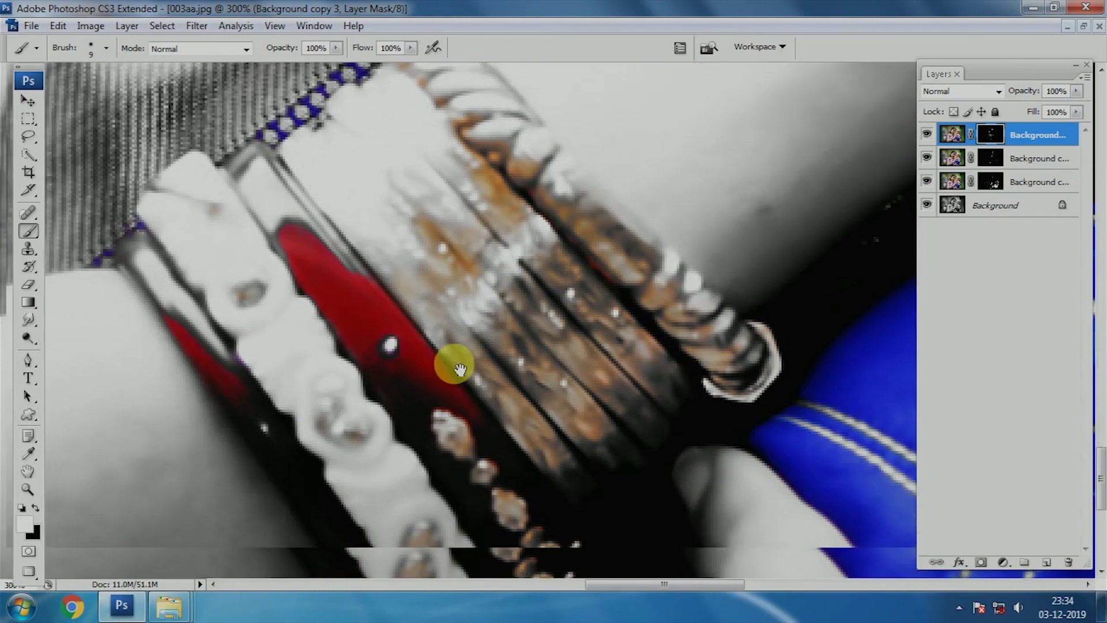
{"action": "left_click_drag", "start_coordinate": [487, 328], "coordinate": [485, 353]}
{"action": "key", "text": "bracketright"}
{"action": "key", "text": "bracketright"}
{"action": "mouse_move", "coordinate": [403, 141]}
{"action": "left_mouse_down"}
{"action": "mouse_move", "coordinate": [570, 320]}
{"action": "mouse_move", "coordinate": [769, 475]}
{"action": "mouse_move", "coordinate": [597, 320]}
{"action": "mouse_move", "coordinate": [473, 294]}
{"action": "left_mouse_up"}
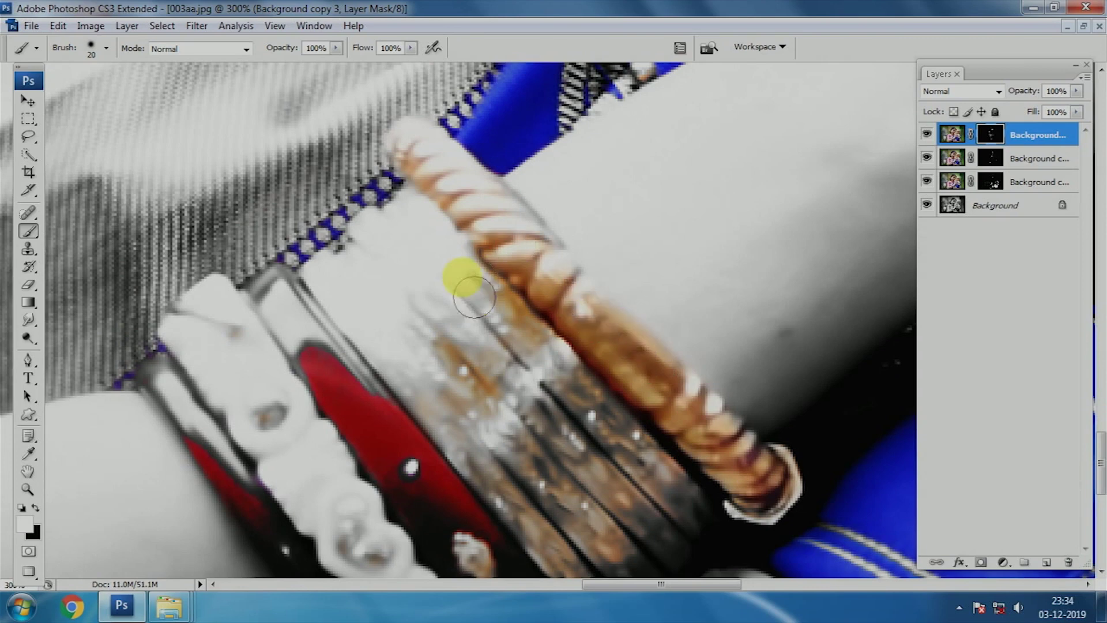
{"action": "left_click_drag", "start_coordinate": [420, 219], "coordinate": [672, 487]}
{"action": "scroll", "coordinate": [673, 487], "scroll_direction": "down", "scroll_amount": 3}
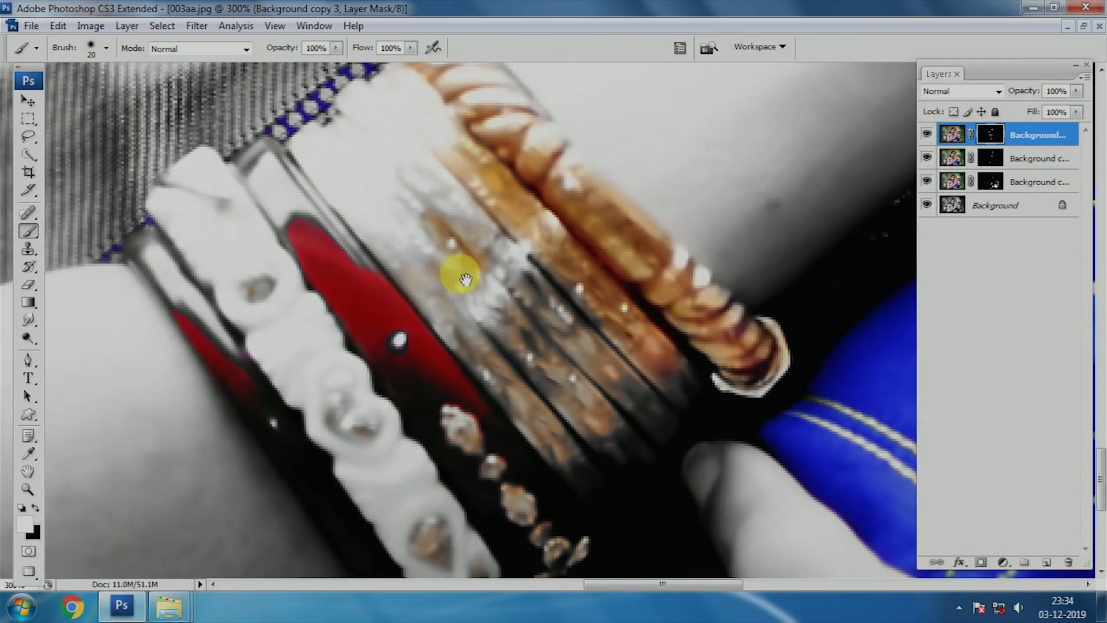
{"action": "mouse_move", "coordinate": [373, 109]}
{"action": "left_mouse_down"}
{"action": "mouse_move", "coordinate": [660, 408]}
{"action": "mouse_move", "coordinate": [667, 376]}
{"action": "mouse_move", "coordinate": [626, 438]}
{"action": "mouse_move", "coordinate": [573, 440]}
{"action": "mouse_move", "coordinate": [537, 418]}
{"action": "mouse_move", "coordinate": [388, 240]}
{"action": "mouse_move", "coordinate": [328, 134]}
{"action": "mouse_move", "coordinate": [513, 351]}
{"action": "mouse_move", "coordinate": [487, 275]}
{"action": "mouse_move", "coordinate": [482, 353]}
{"action": "mouse_move", "coordinate": [410, 240]}
{"action": "left_mouse_up"}
On the Background copy 2 mask, bring back the beaded bangle's red and the white bangle's gold gems
{"action": "left_click", "coordinate": [991, 159]}
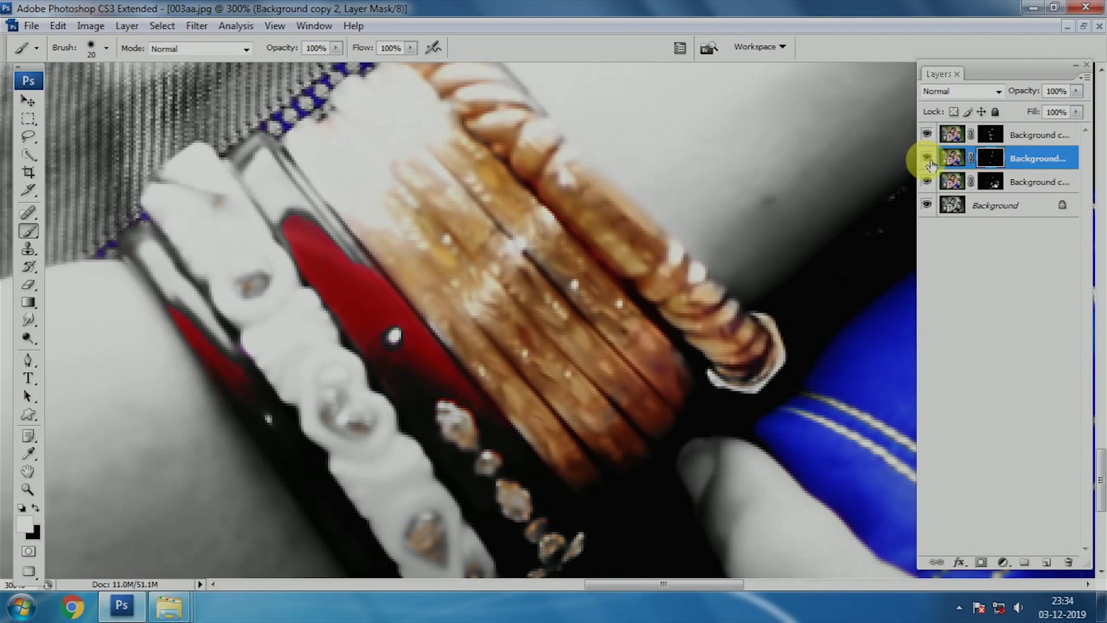
{"action": "mouse_move", "coordinate": [490, 364]}
{"action": "left_mouse_down"}
{"action": "mouse_move", "coordinate": [507, 320]}
{"action": "mouse_move", "coordinate": [185, 151]}
{"action": "left_mouse_up"}
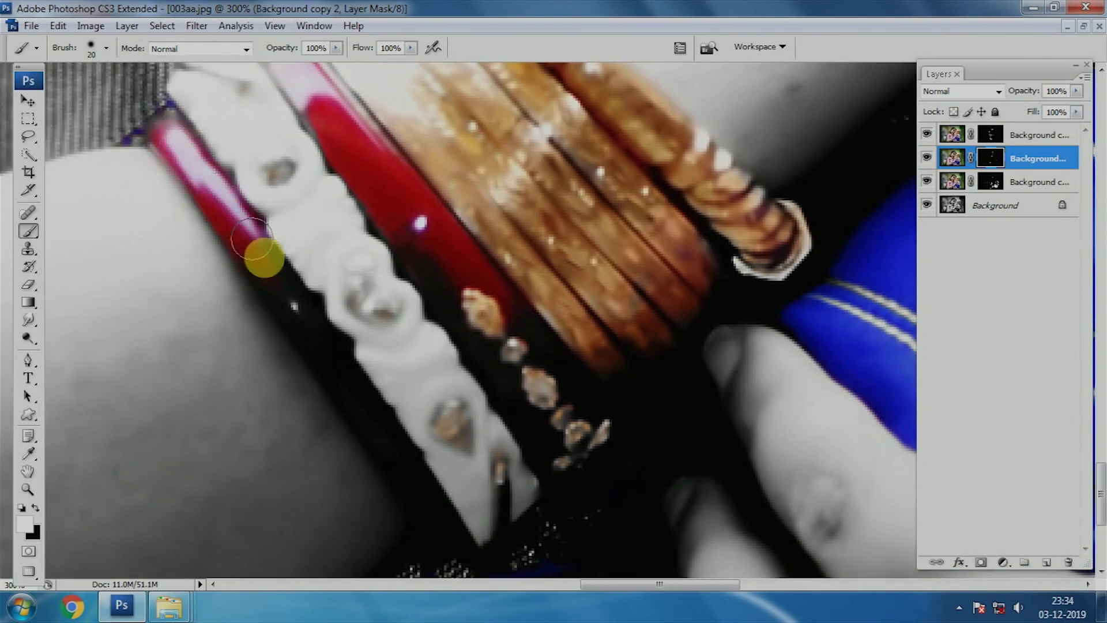
{"action": "left_click_drag", "start_coordinate": [539, 376], "coordinate": [568, 443]}
{"action": "left_click", "coordinate": [440, 284]}
{"action": "left_click", "coordinate": [359, 283]}
{"action": "mouse_move", "coordinate": [432, 404]}
{"action": "left_mouse_down"}
{"action": "mouse_move", "coordinate": [452, 452]}
{"action": "mouse_move", "coordinate": [496, 473]}
{"action": "left_mouse_up"}
{"action": "left_click", "coordinate": [365, 300]}
{"action": "left_click", "coordinate": [276, 169]}
Zoom out to view the whole portrait
{"action": "scroll", "coordinate": [549, 304], "scroll_direction": "up", "scroll_amount": 3}
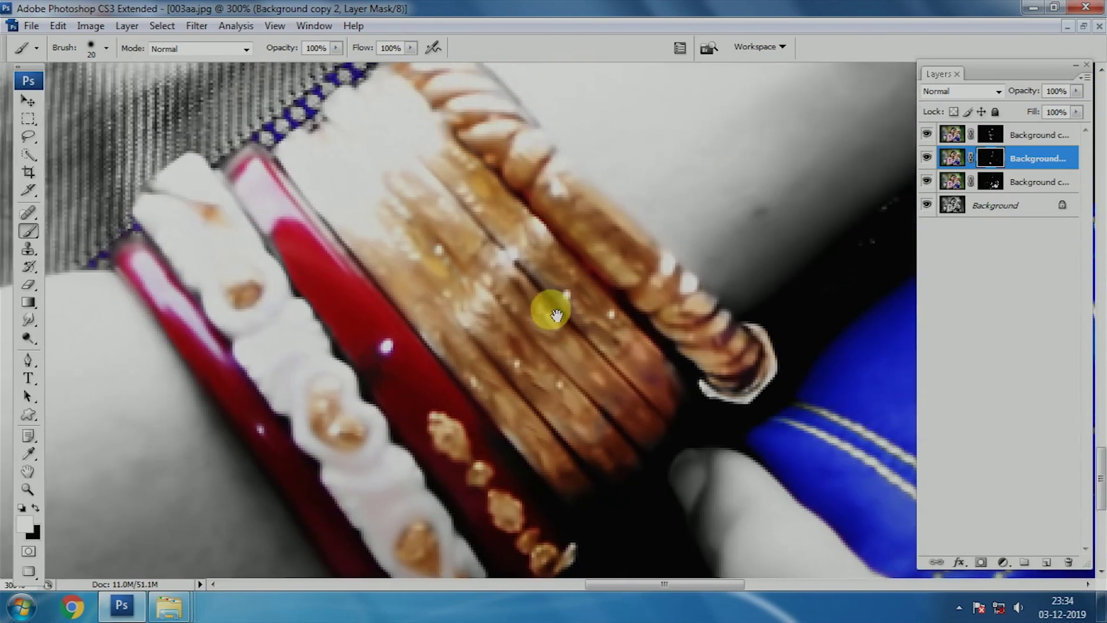
{"action": "key", "text": "ctrl+0"}
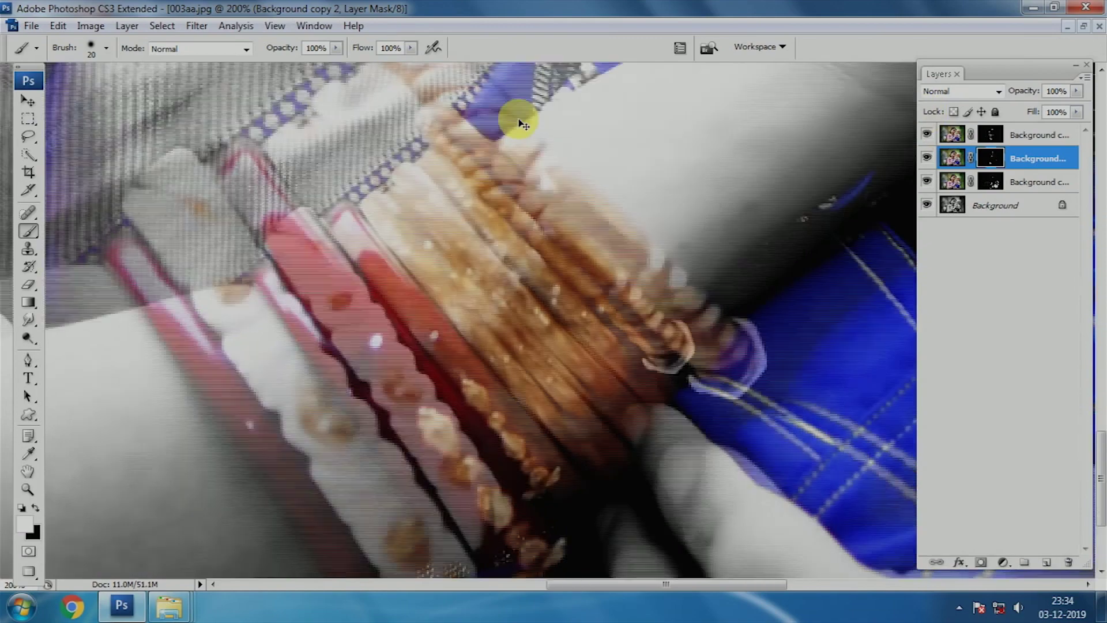
{"action": "key", "text": "ctrl+minus"}
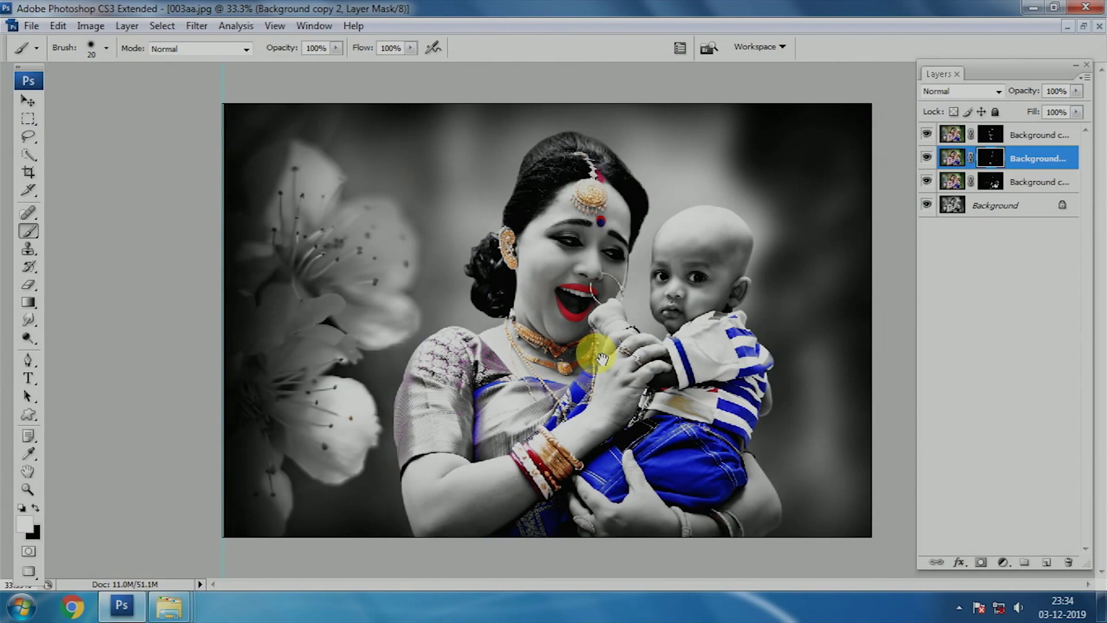
Target the Background copy 3 mask at the baby's shirt and set black as the brush colour
{"action": "scroll", "coordinate": [625, 291], "scroll_direction": "up", "scroll_amount": 3}
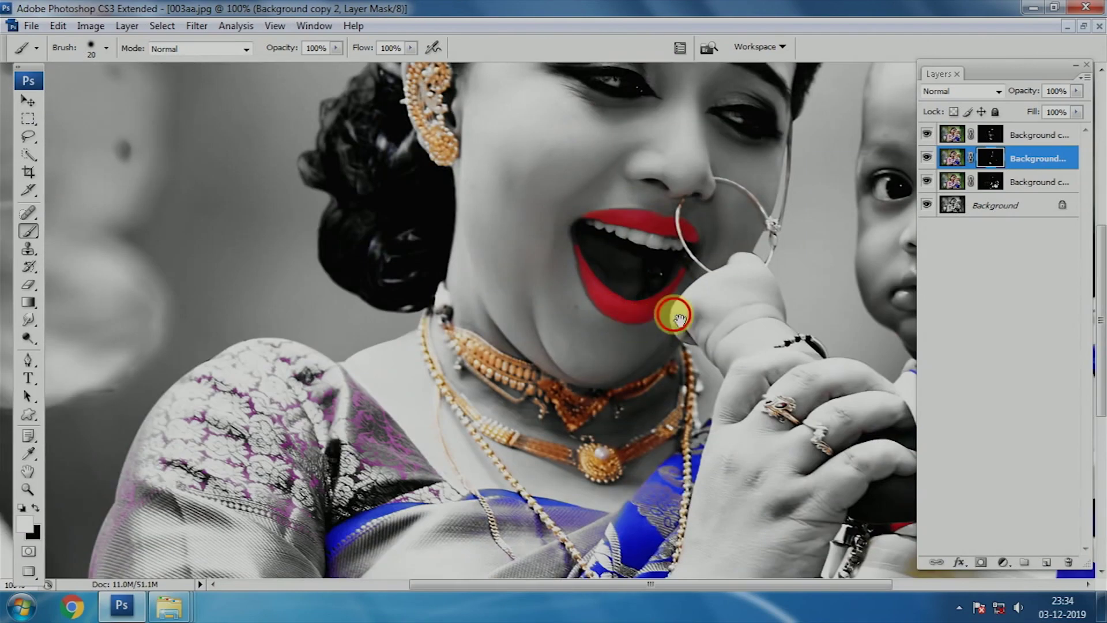
{"action": "left_click_drag", "start_coordinate": [623, 288], "coordinate": [564, 42]}
{"action": "key", "text": "v"}
{"action": "right_click", "coordinate": [582, 232]}
{"action": "left_click", "coordinate": [634, 242]}
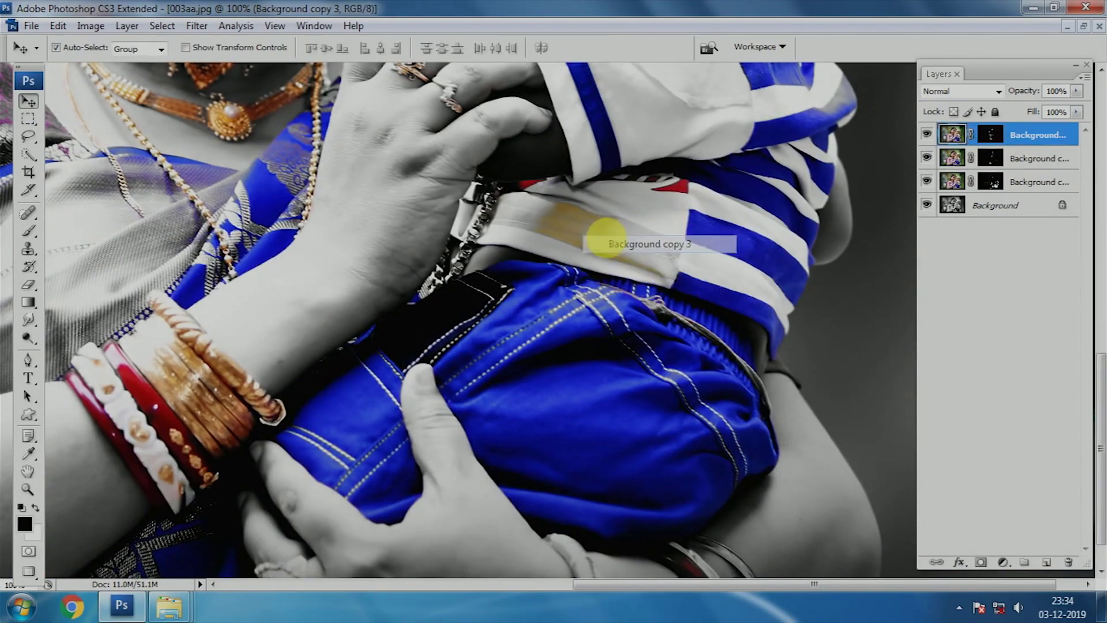
{"action": "left_click", "coordinate": [990, 135]}
{"action": "key", "text": "x"}
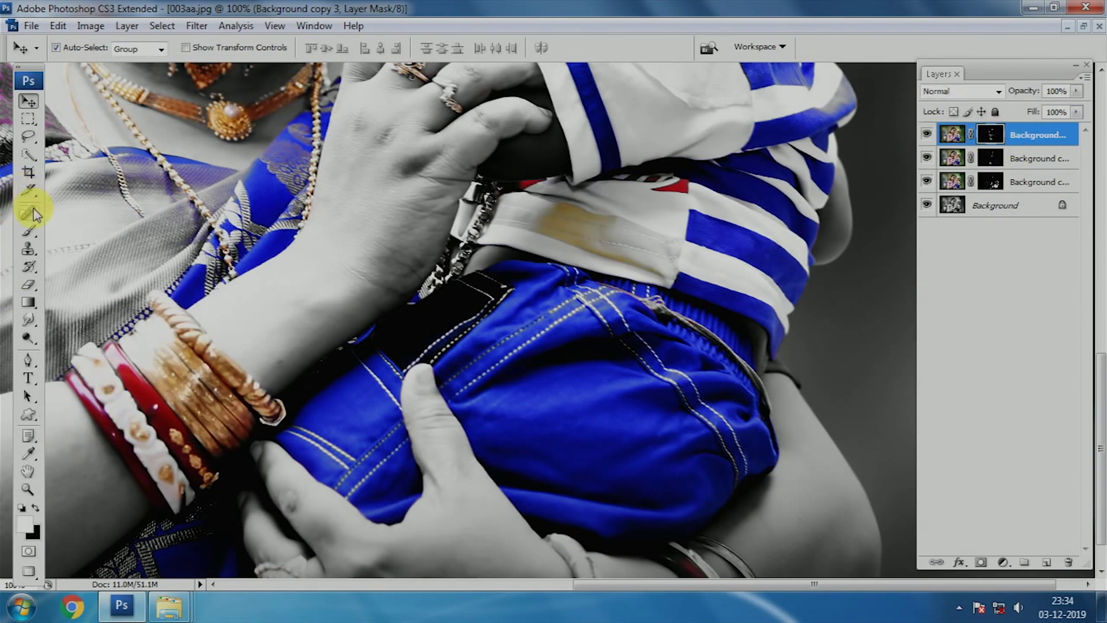
{"action": "left_click", "coordinate": [29, 231]}
{"action": "left_click", "coordinate": [36, 507]}
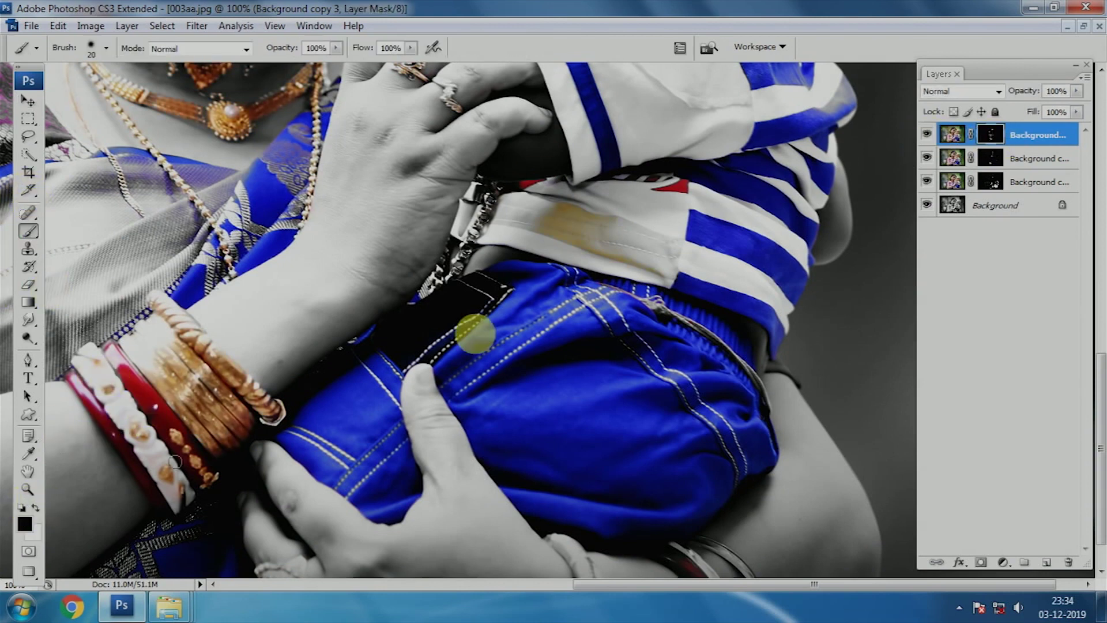
Paint black over the baby's shirt band to remove its yellow tint, then zoom out
{"action": "mouse_move", "coordinate": [586, 218]}
{"action": "left_mouse_down"}
{"action": "mouse_move", "coordinate": [600, 234]}
{"action": "mouse_move", "coordinate": [531, 228]}
{"action": "mouse_move", "coordinate": [655, 267]}
{"action": "mouse_move", "coordinate": [596, 230]}
{"action": "mouse_move", "coordinate": [638, 247]}
{"action": "mouse_move", "coordinate": [584, 251]}
{"action": "left_mouse_up"}
{"action": "mouse_move", "coordinate": [649, 272]}
{"action": "left_mouse_down"}
{"action": "mouse_move", "coordinate": [586, 199]}
{"action": "mouse_move", "coordinate": [549, 223]}
{"action": "left_mouse_up"}
{"action": "mouse_move", "coordinate": [648, 354]}
{"action": "left_mouse_down"}
{"action": "mouse_move", "coordinate": [596, 284]}
{"action": "mouse_move", "coordinate": [629, 539]}
{"action": "mouse_move", "coordinate": [2, 519]}
{"action": "left_mouse_up"}
{"action": "left_click", "coordinate": [34, 509]}
{"action": "mouse_move", "coordinate": [514, 503]}
{"action": "left_mouse_down"}
{"action": "mouse_move", "coordinate": [610, 512]}
{"action": "mouse_move", "coordinate": [641, 521]}
{"action": "mouse_move", "coordinate": [655, 548]}
{"action": "left_mouse_up"}
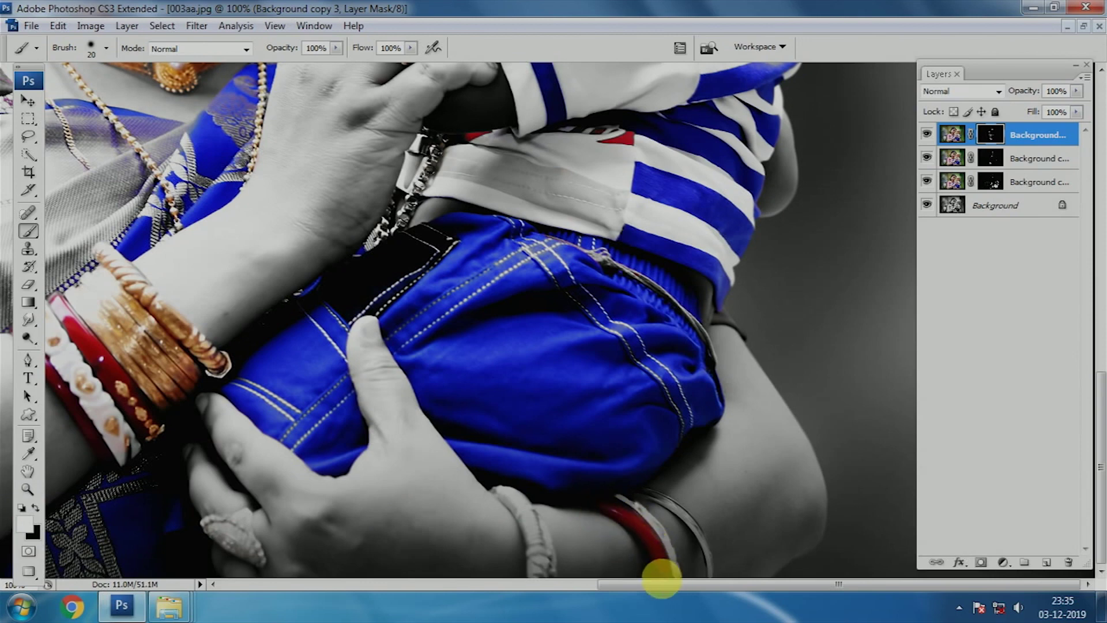
{"action": "left_click", "coordinate": [638, 131]}
{"action": "key", "text": "ctrl+minus"}
{"action": "key", "text": "ctrl+minus"}
{"action": "key", "text": "ctrl+minus"}
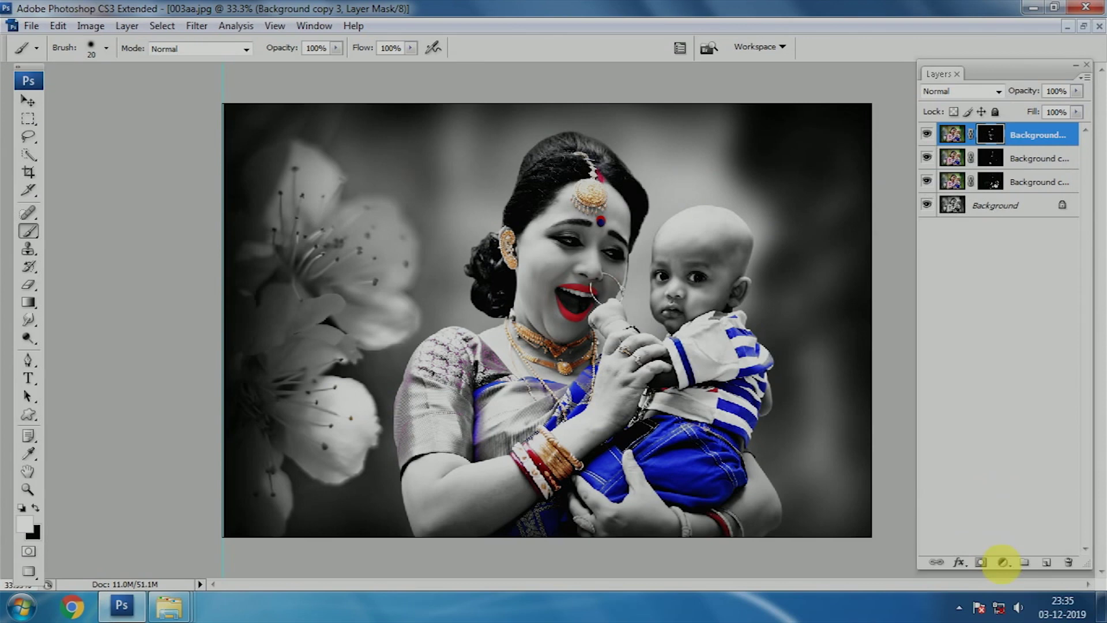
On a new layer, paint soft bright blue over the top-left with a very large soft brush
{"action": "left_click", "coordinate": [1047, 562]}
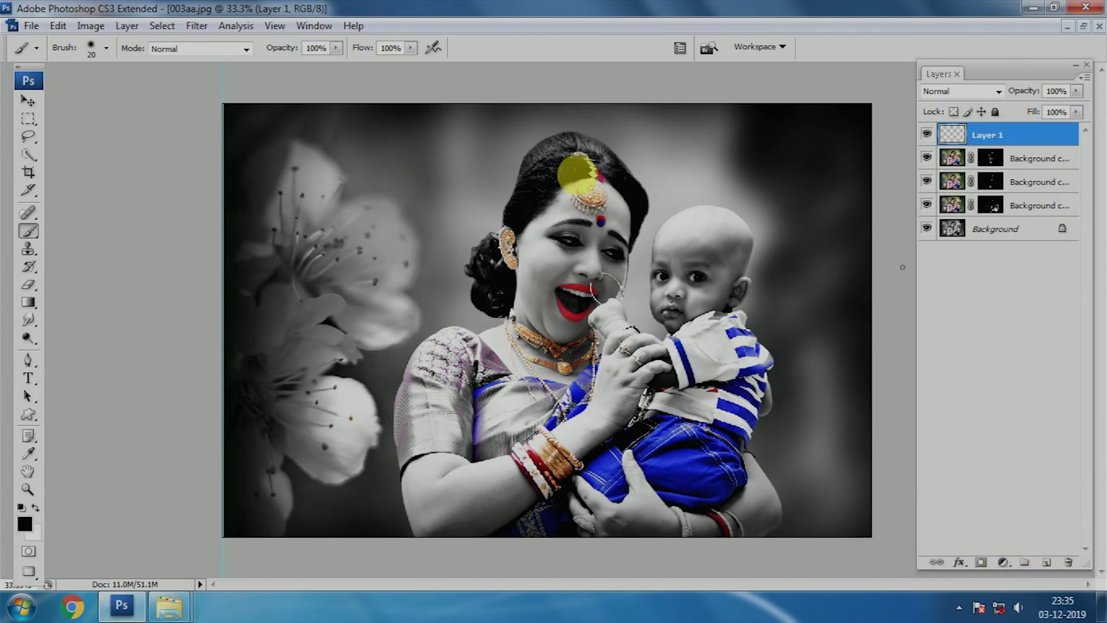
{"action": "left_click", "coordinate": [29, 527]}
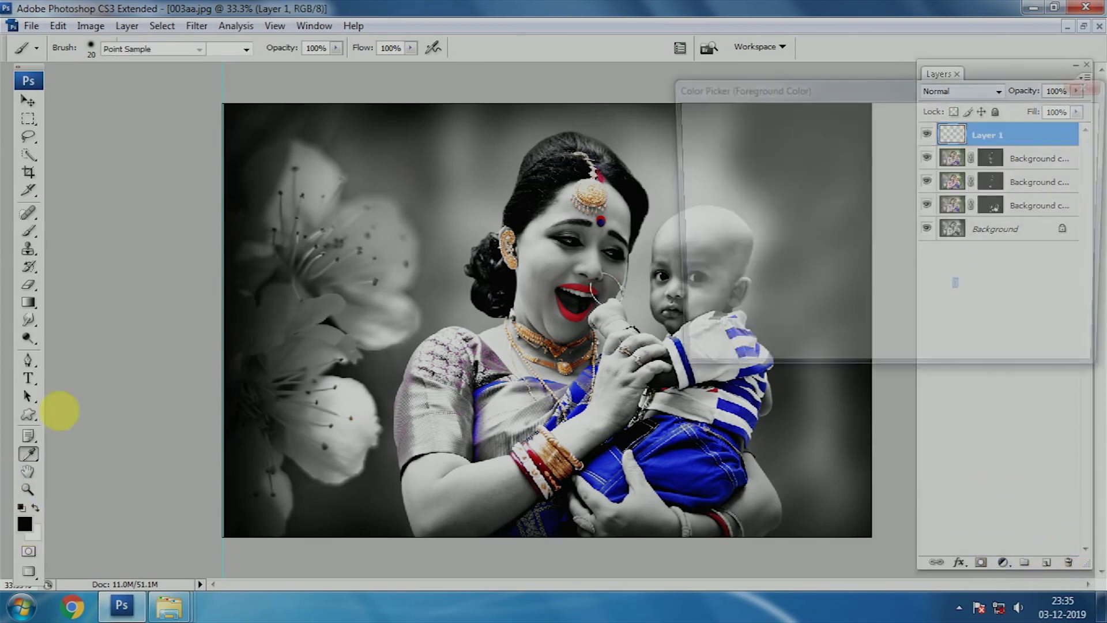
{"action": "left_click", "coordinate": [907, 214]}
{"action": "left_click", "coordinate": [846, 153]}
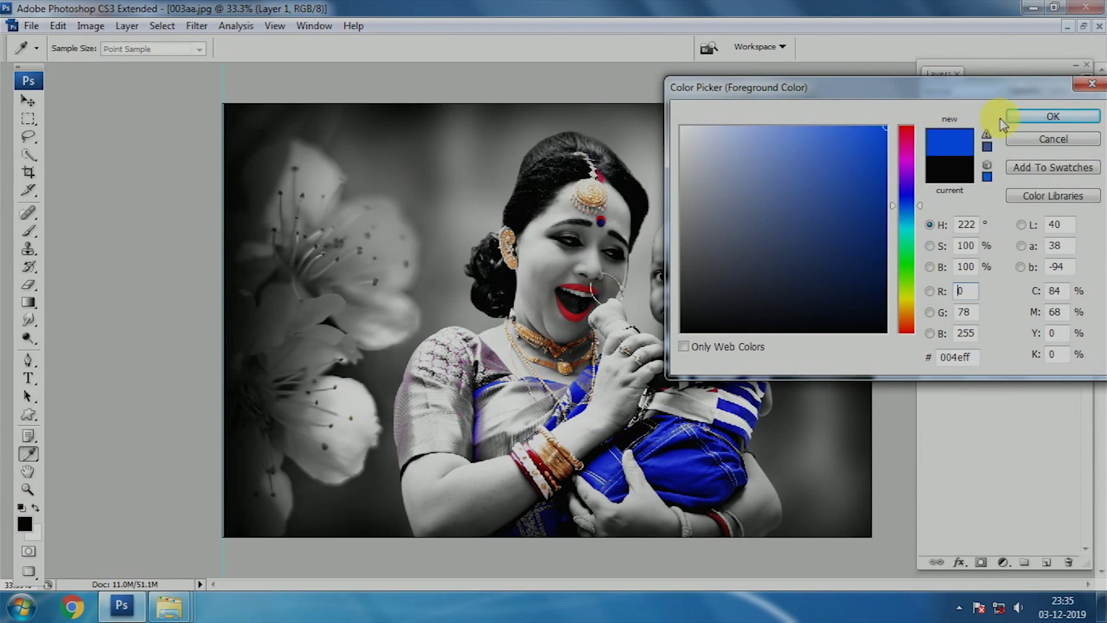
{"action": "left_click", "coordinate": [1044, 117]}
{"action": "left_click", "coordinate": [28, 234]}
{"action": "right_click", "coordinate": [363, 218]}
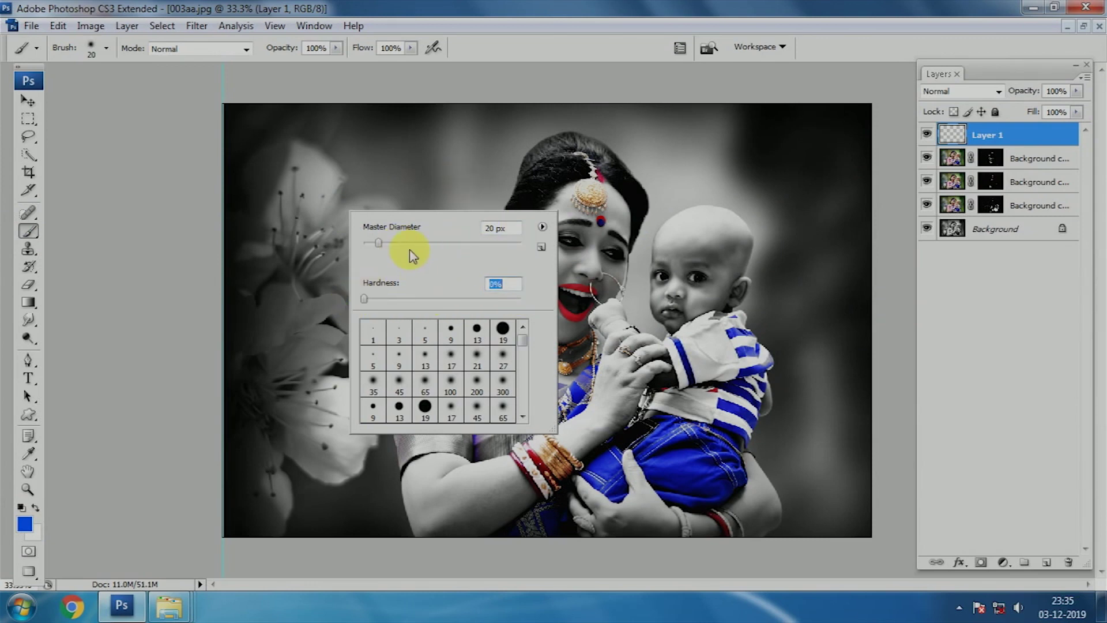
{"action": "mouse_move", "coordinate": [489, 250]}
{"action": "left_mouse_down"}
{"action": "mouse_move", "coordinate": [515, 258]}
{"action": "mouse_move", "coordinate": [507, 250]}
{"action": "left_mouse_up"}
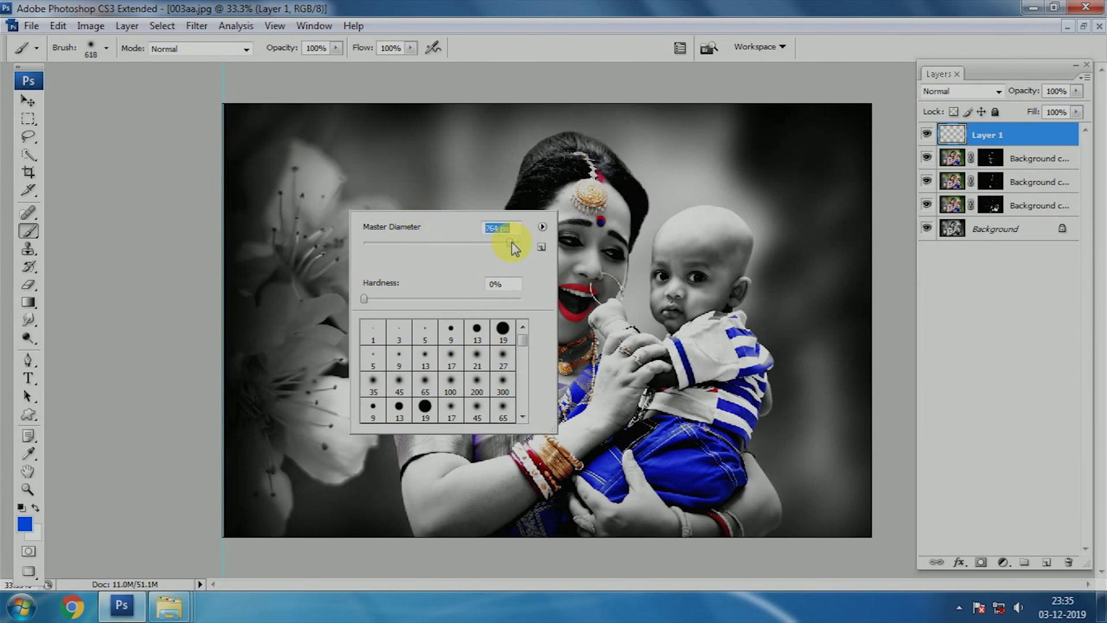
{"action": "mouse_move", "coordinate": [264, 170]}
{"action": "left_mouse_down"}
{"action": "mouse_move", "coordinate": [278, 168]}
{"action": "mouse_move", "coordinate": [243, 248]}
{"action": "left_mouse_up"}
Switch the foreground to yellow and paint it over the lower-left flowers
{"action": "left_click", "coordinate": [25, 524]}
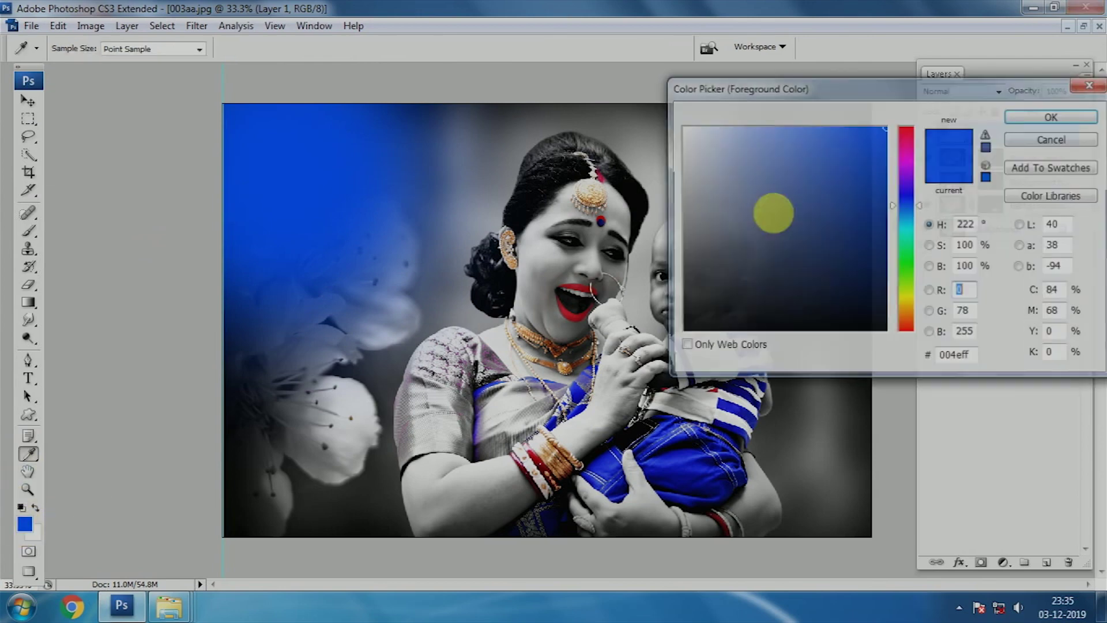
{"action": "left_click", "coordinate": [906, 296]}
{"action": "key", "text": "Return"}
{"action": "mouse_move", "coordinate": [323, 443]}
{"action": "left_mouse_down"}
{"action": "mouse_move", "coordinate": [296, 432]}
{"action": "mouse_move", "coordinate": [329, 415]}
{"action": "mouse_move", "coordinate": [50, 469]}
{"action": "left_mouse_up"}
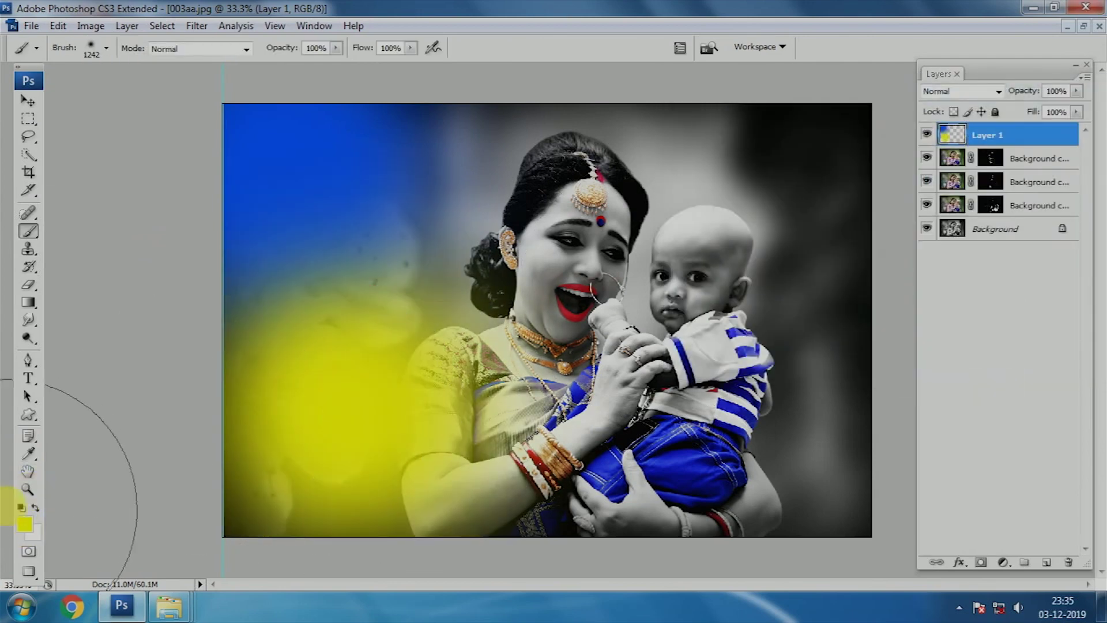
Paint orange-red along the top edge with a 900-pixel brush
{"action": "left_click", "coordinate": [25, 525]}
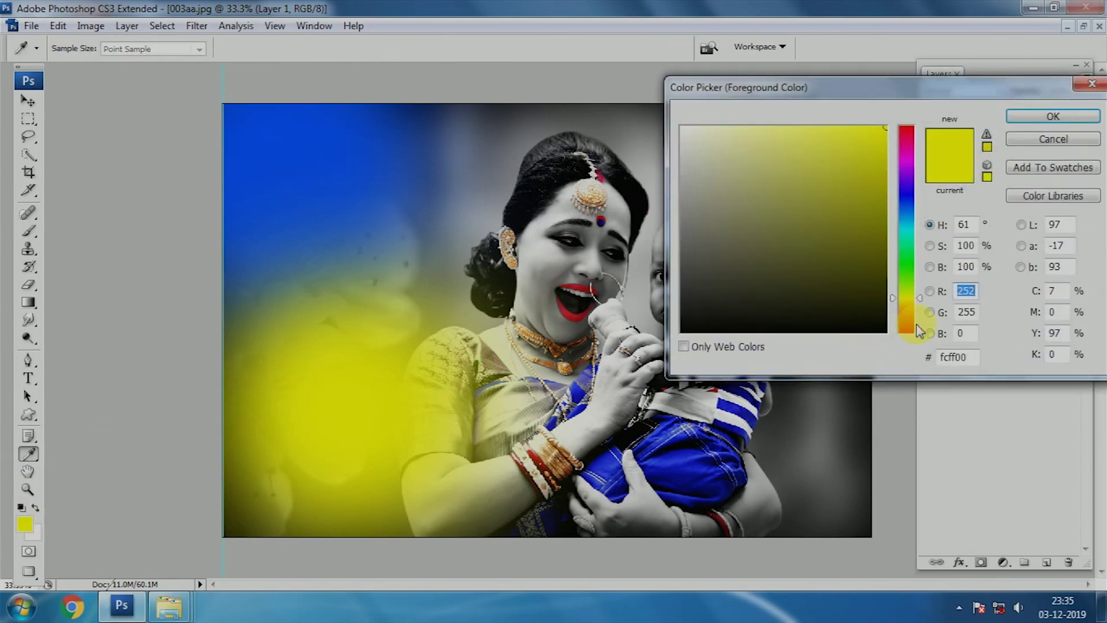
{"action": "left_click_drag", "start_coordinate": [907, 294], "coordinate": [909, 328]}
{"action": "left_click", "coordinate": [1053, 116]}
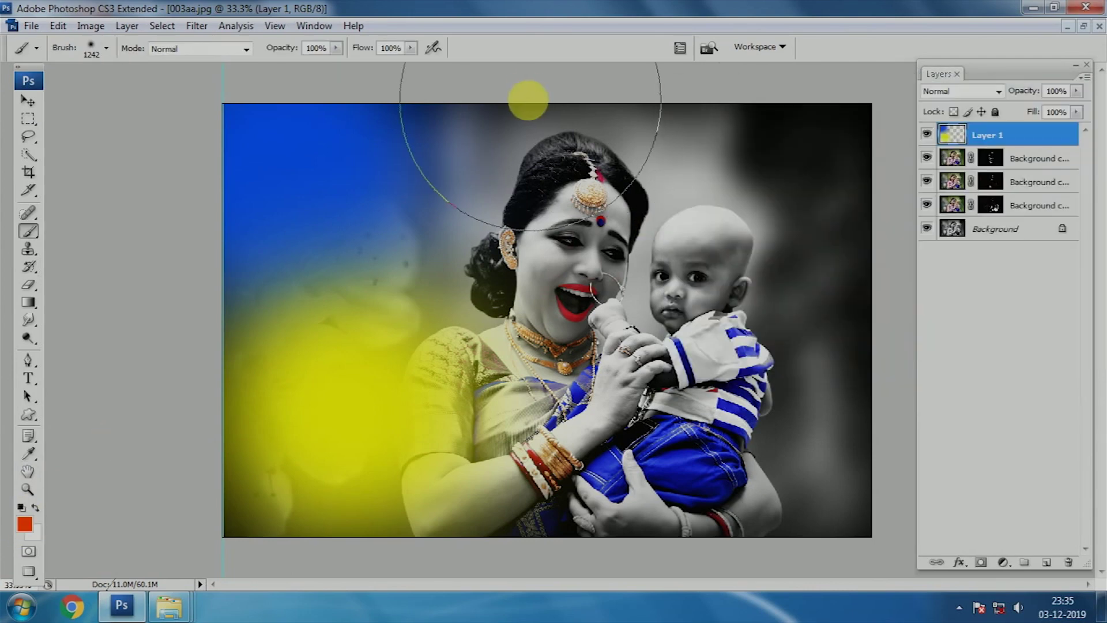
{"action": "key", "text": "bracketleft"}
{"action": "key", "text": "bracketleft"}
{"action": "key", "text": "bracketleft"}
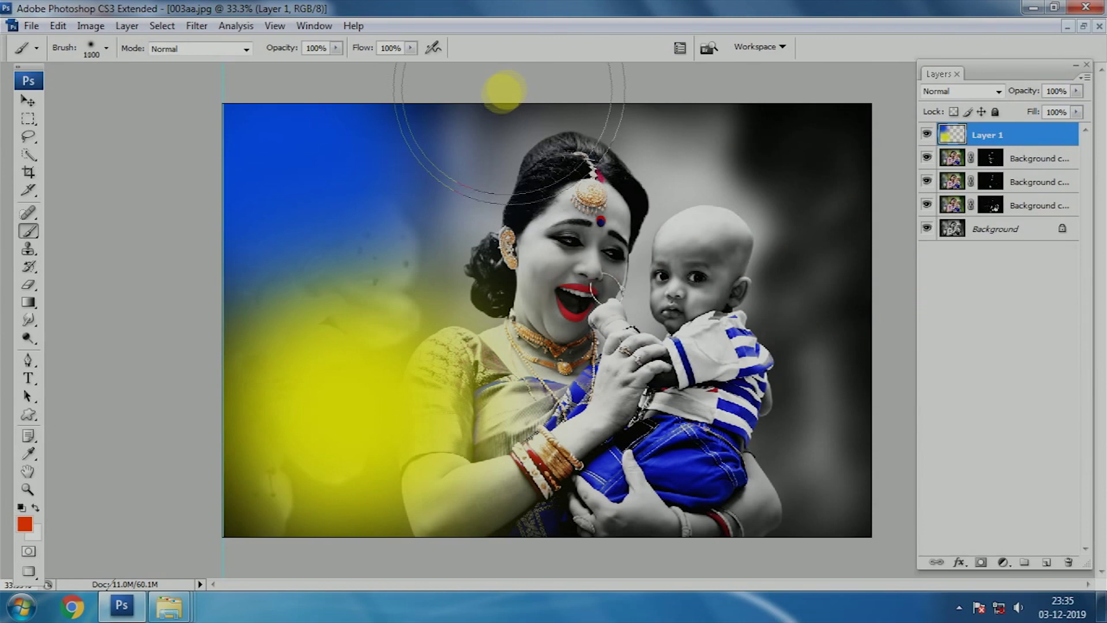
{"action": "left_click", "coordinate": [513, 90]}
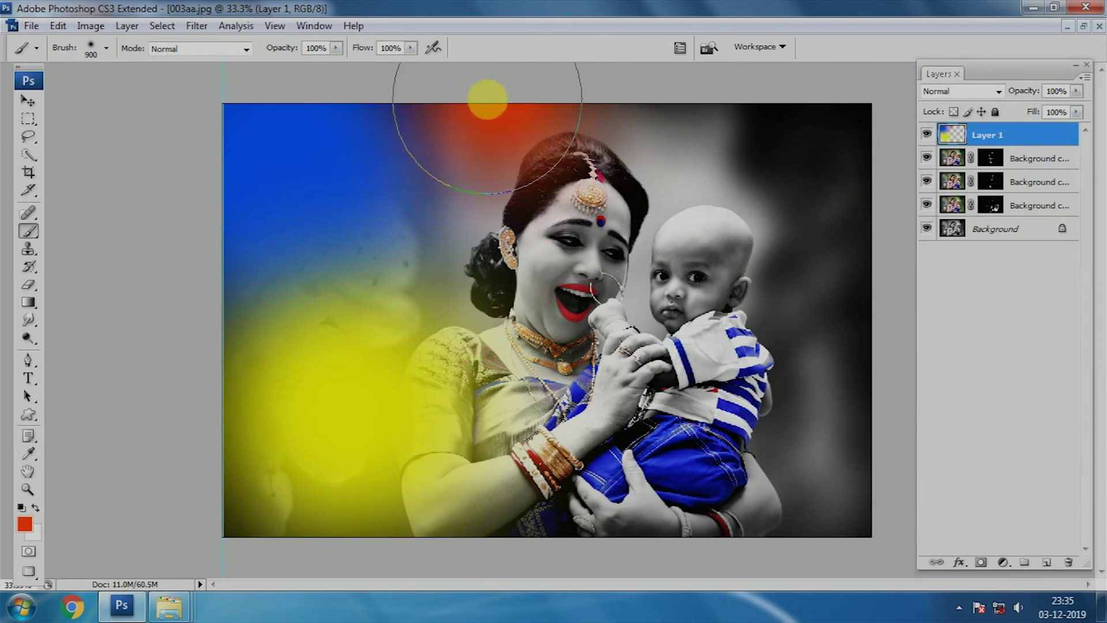
Paint pure red over the lower-right of the image
{"action": "left_click", "coordinate": [25, 524]}
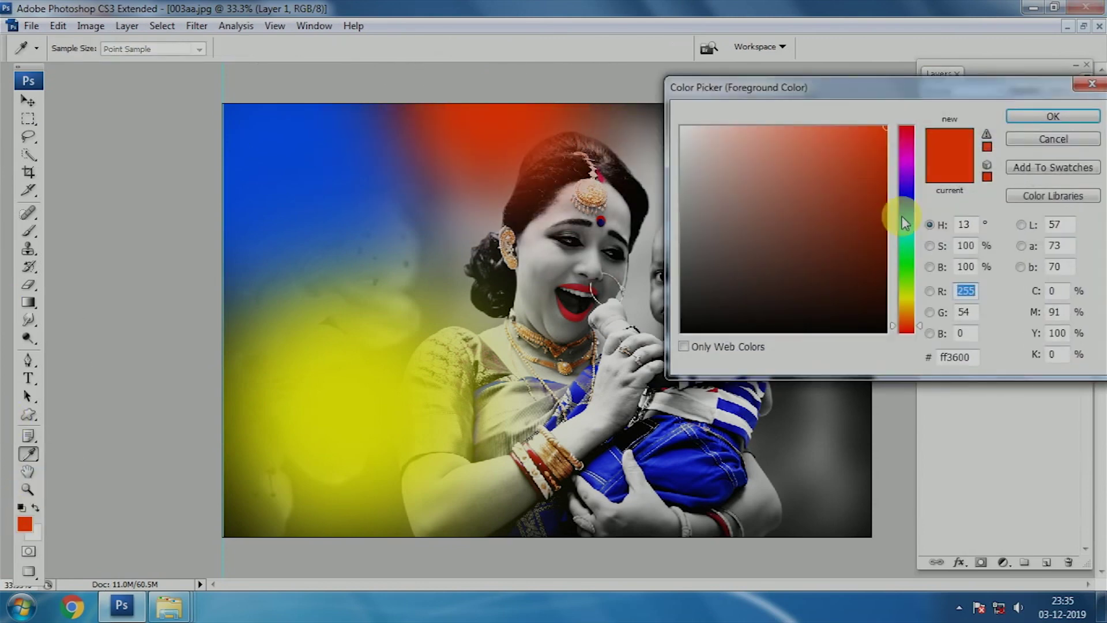
{"action": "left_click", "coordinate": [906, 334]}
{"action": "left_click", "coordinate": [1053, 116]}
{"action": "mouse_move", "coordinate": [910, 420]}
{"action": "left_mouse_down"}
{"action": "mouse_move", "coordinate": [853, 482]}
{"action": "mouse_move", "coordinate": [893, 403]}
{"action": "left_mouse_up"}
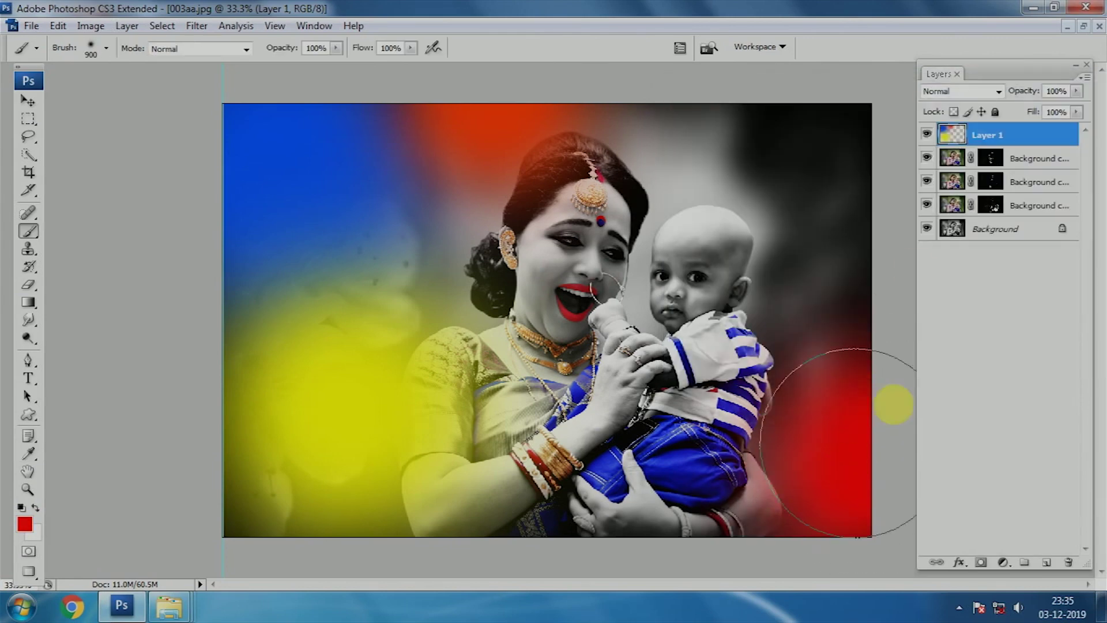
Paint green across the top-right area of the overlay
{"action": "left_click", "coordinate": [26, 525]}
{"action": "left_click", "coordinate": [906, 268]}
{"action": "left_click", "coordinate": [1051, 117]}
{"action": "left_click_drag", "start_coordinate": [853, 161], "coordinate": [870, 227]}
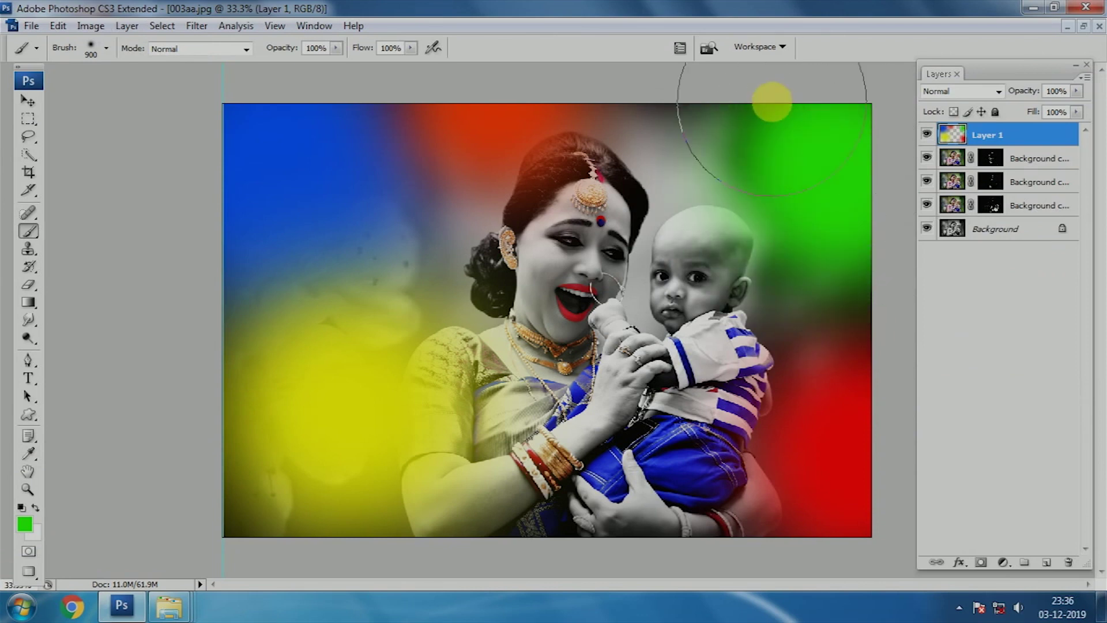
{"action": "left_click_drag", "start_coordinate": [772, 98], "coordinate": [686, 145]}
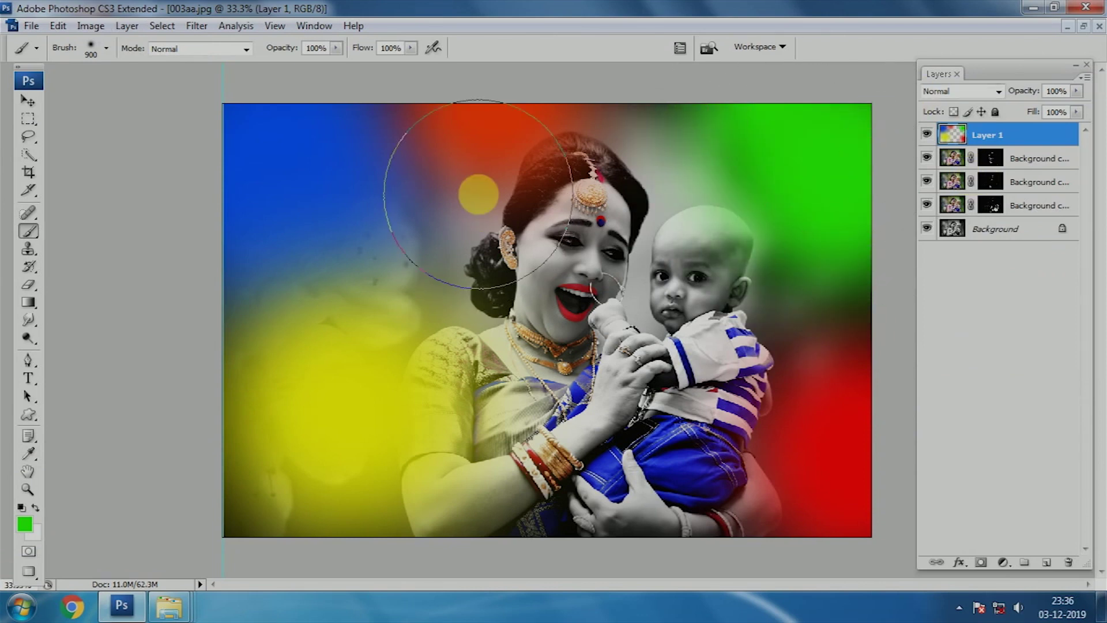
{"action": "key", "text": "v"}
{"action": "left_click", "coordinate": [997, 93]}
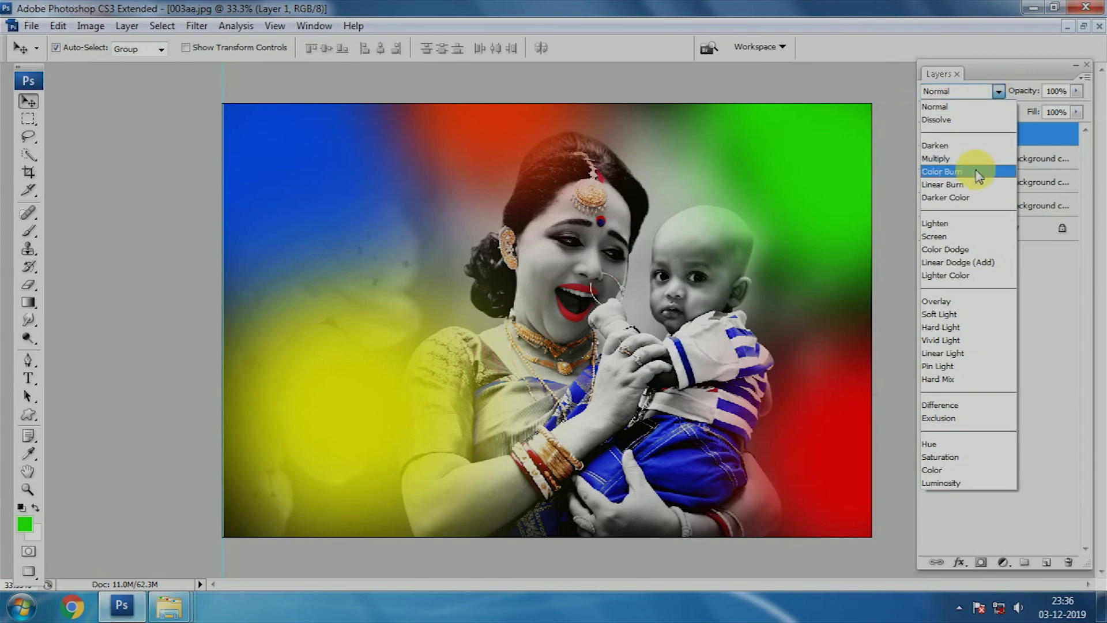
After trying Darker Color, Darken and Multiply, set Layer 1's blend mode to Color Burn
{"action": "left_click", "coordinate": [978, 197]}
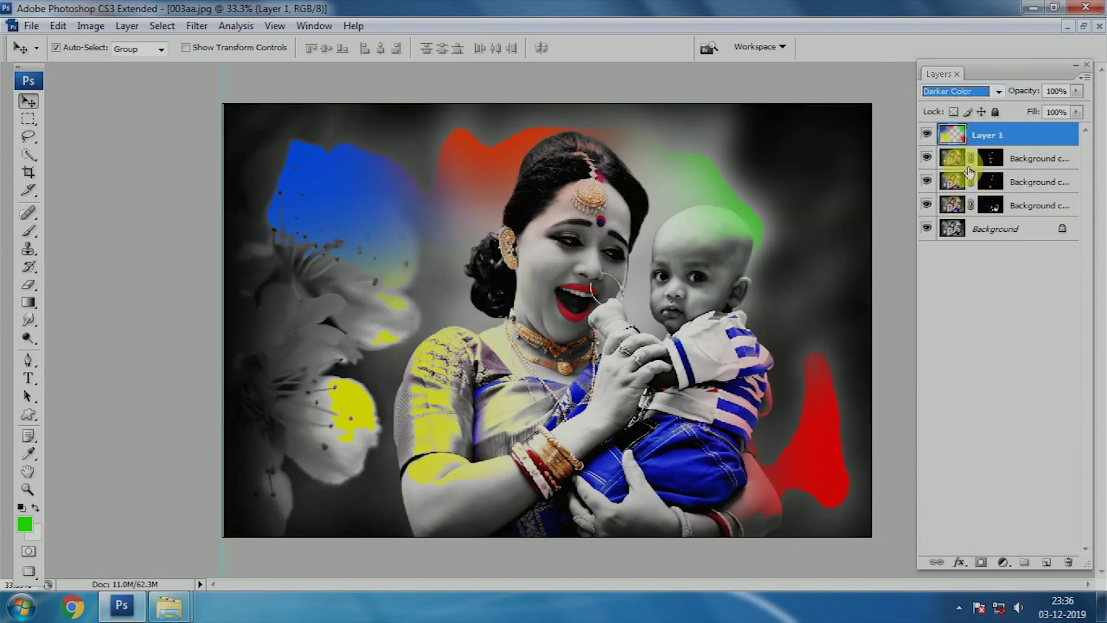
{"action": "left_click", "coordinate": [970, 94]}
{"action": "left_click", "coordinate": [959, 147]}
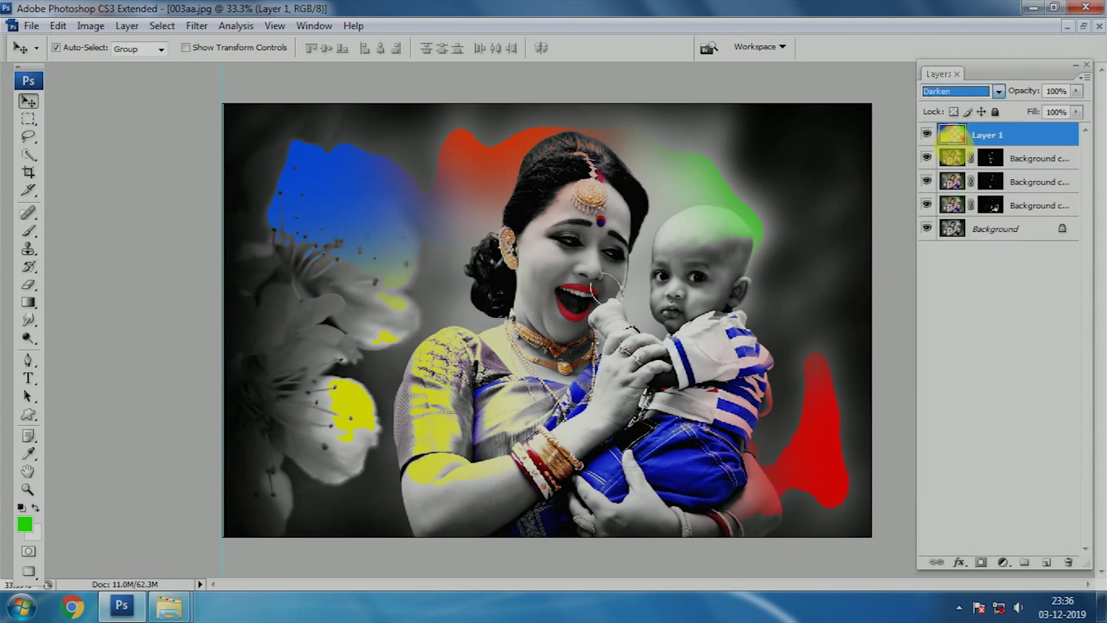
{"action": "left_click", "coordinate": [956, 96]}
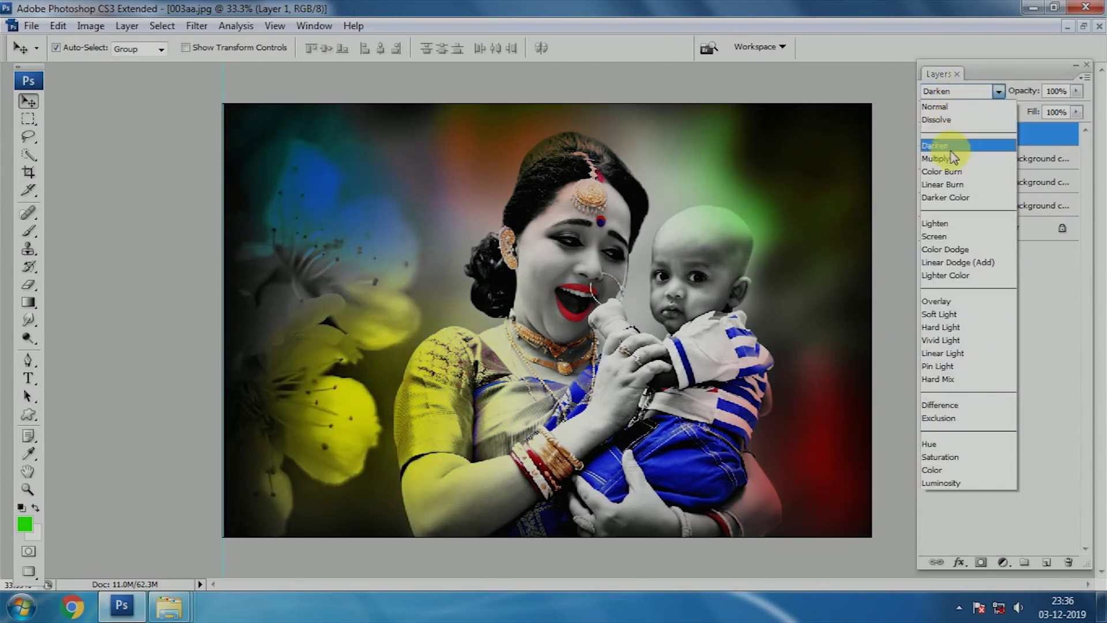
{"action": "left_click", "coordinate": [955, 159]}
{"action": "left_click", "coordinate": [945, 95]}
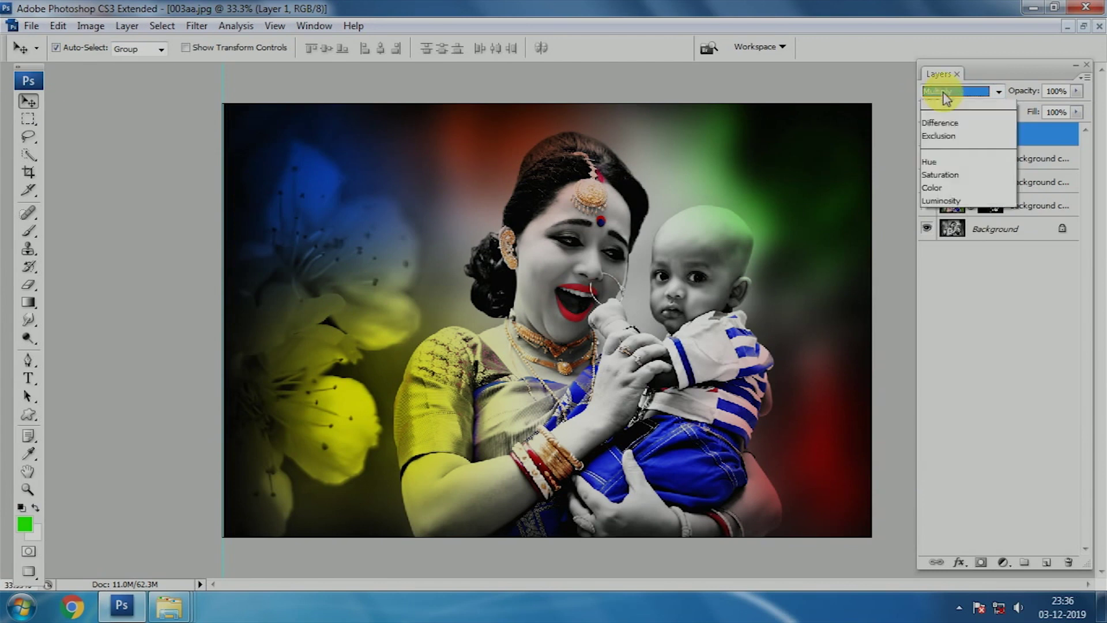
{"action": "left_click", "coordinate": [949, 171]}
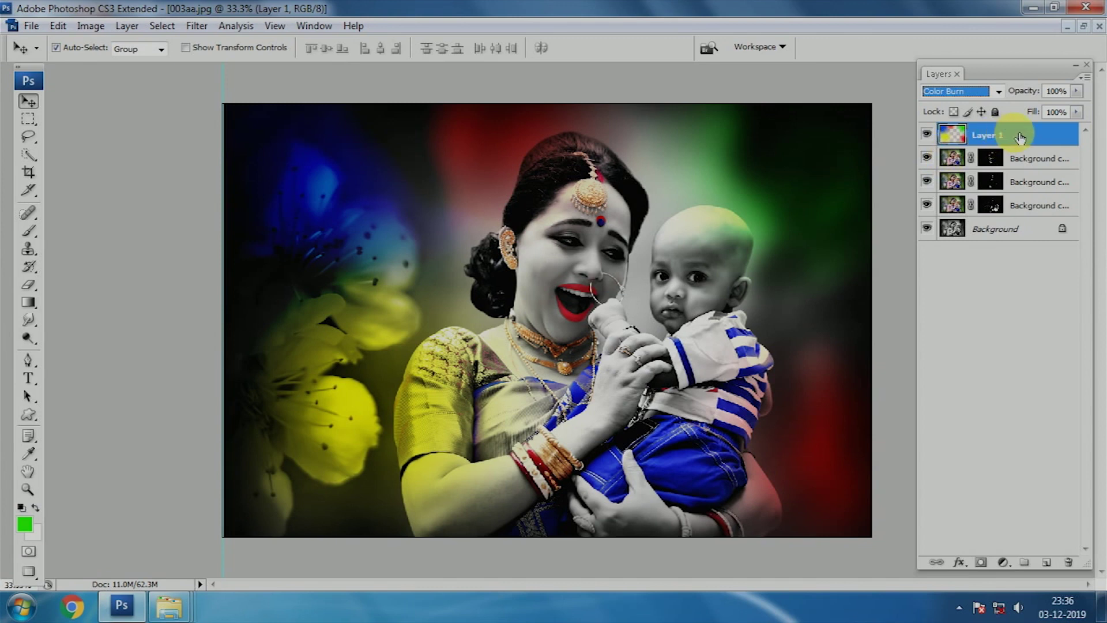
{"action": "left_click", "coordinate": [859, 91]}
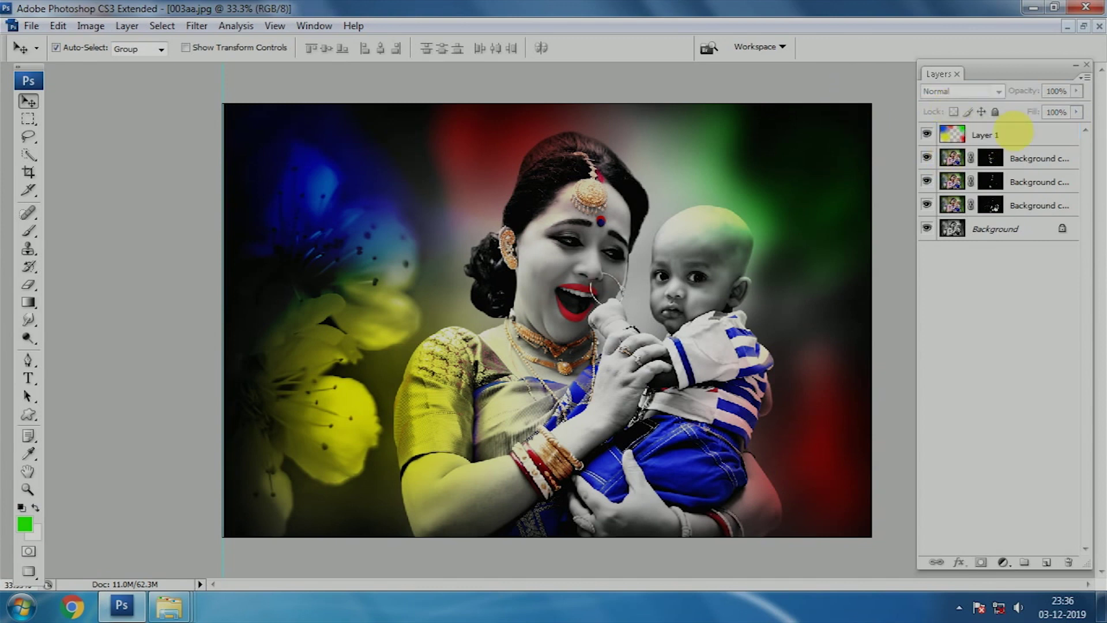
{"action": "left_click", "coordinate": [1021, 137]}
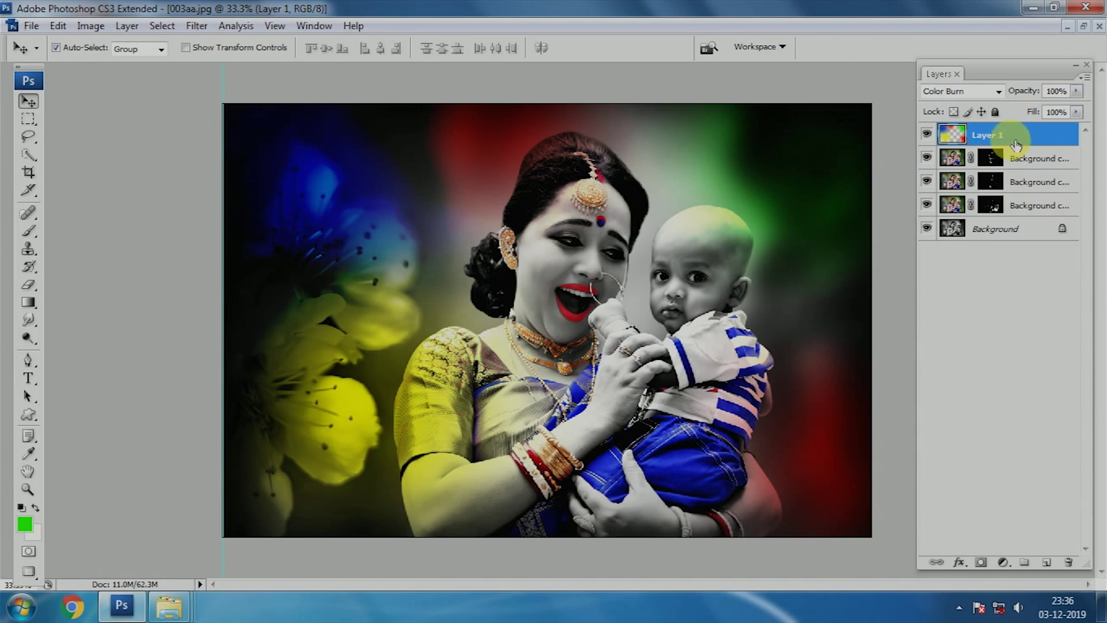
Lower Layer 1's opacity to about 68% and view the image full screen with panels hidden
{"action": "key", "text": "f"}
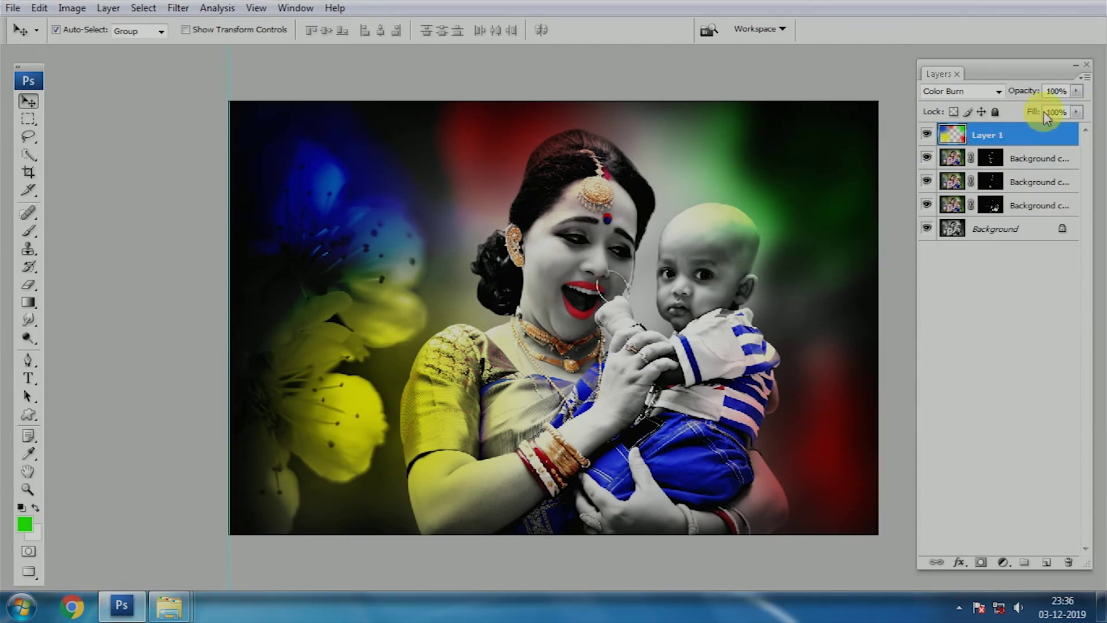
{"action": "left_click", "coordinate": [1076, 93]}
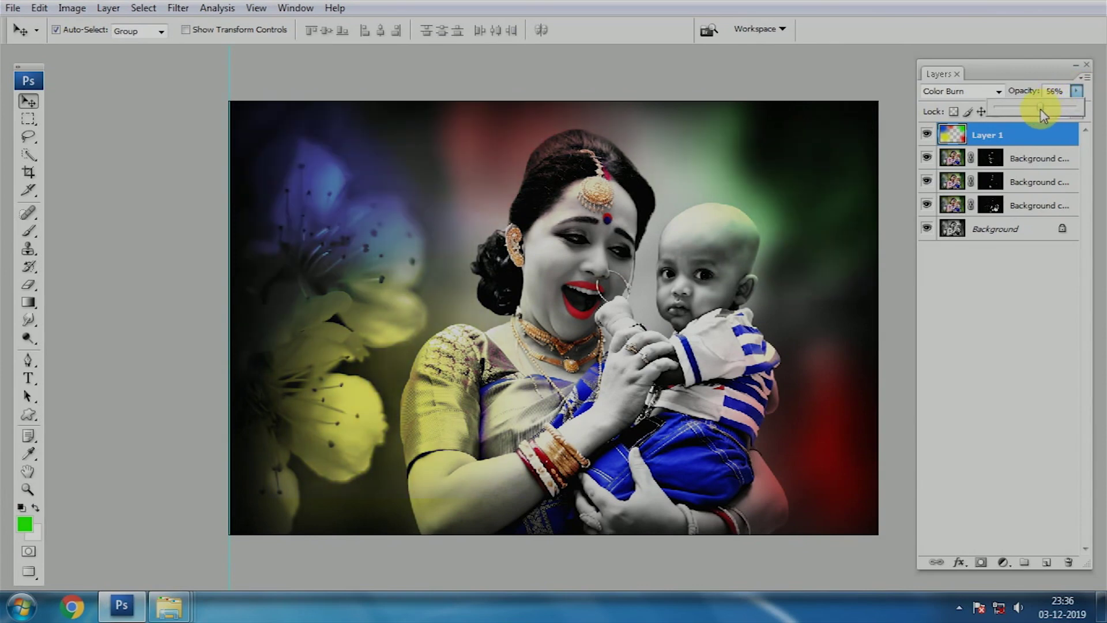
{"action": "left_click_drag", "start_coordinate": [1048, 109], "coordinate": [1038, 115]}
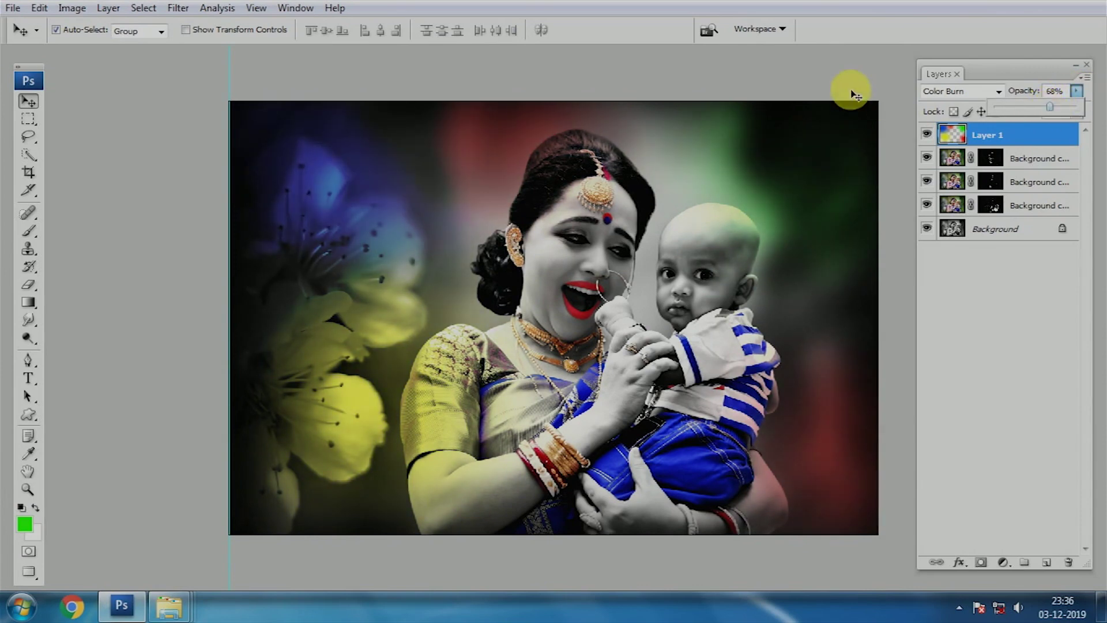
{"action": "left_click", "coordinate": [836, 77]}
{"action": "key", "text": "f"}
{"action": "key", "text": "Tab"}
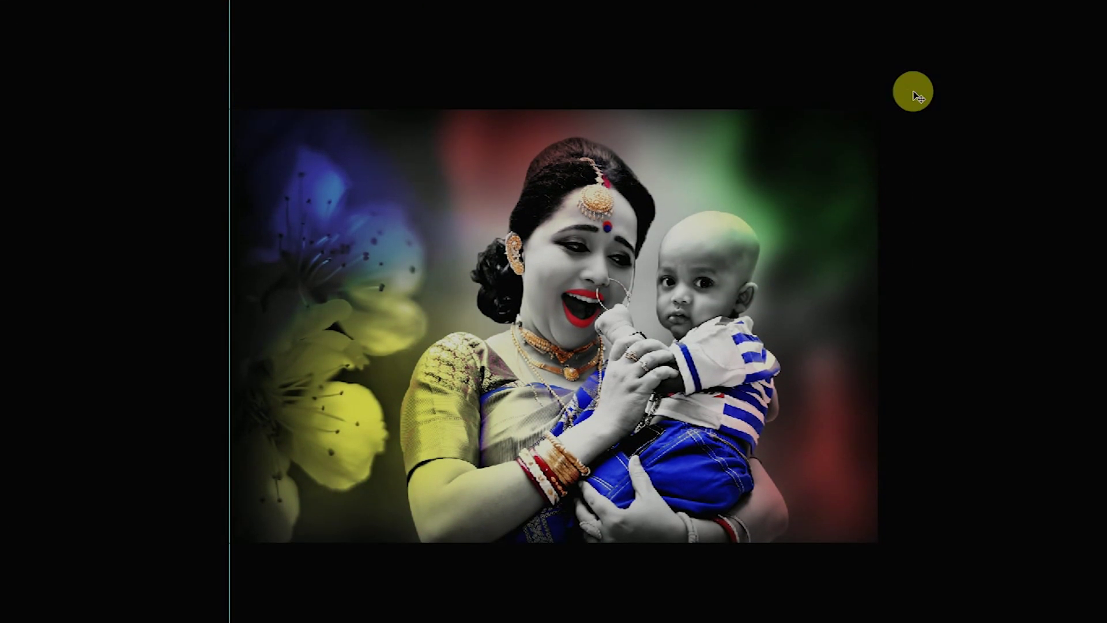